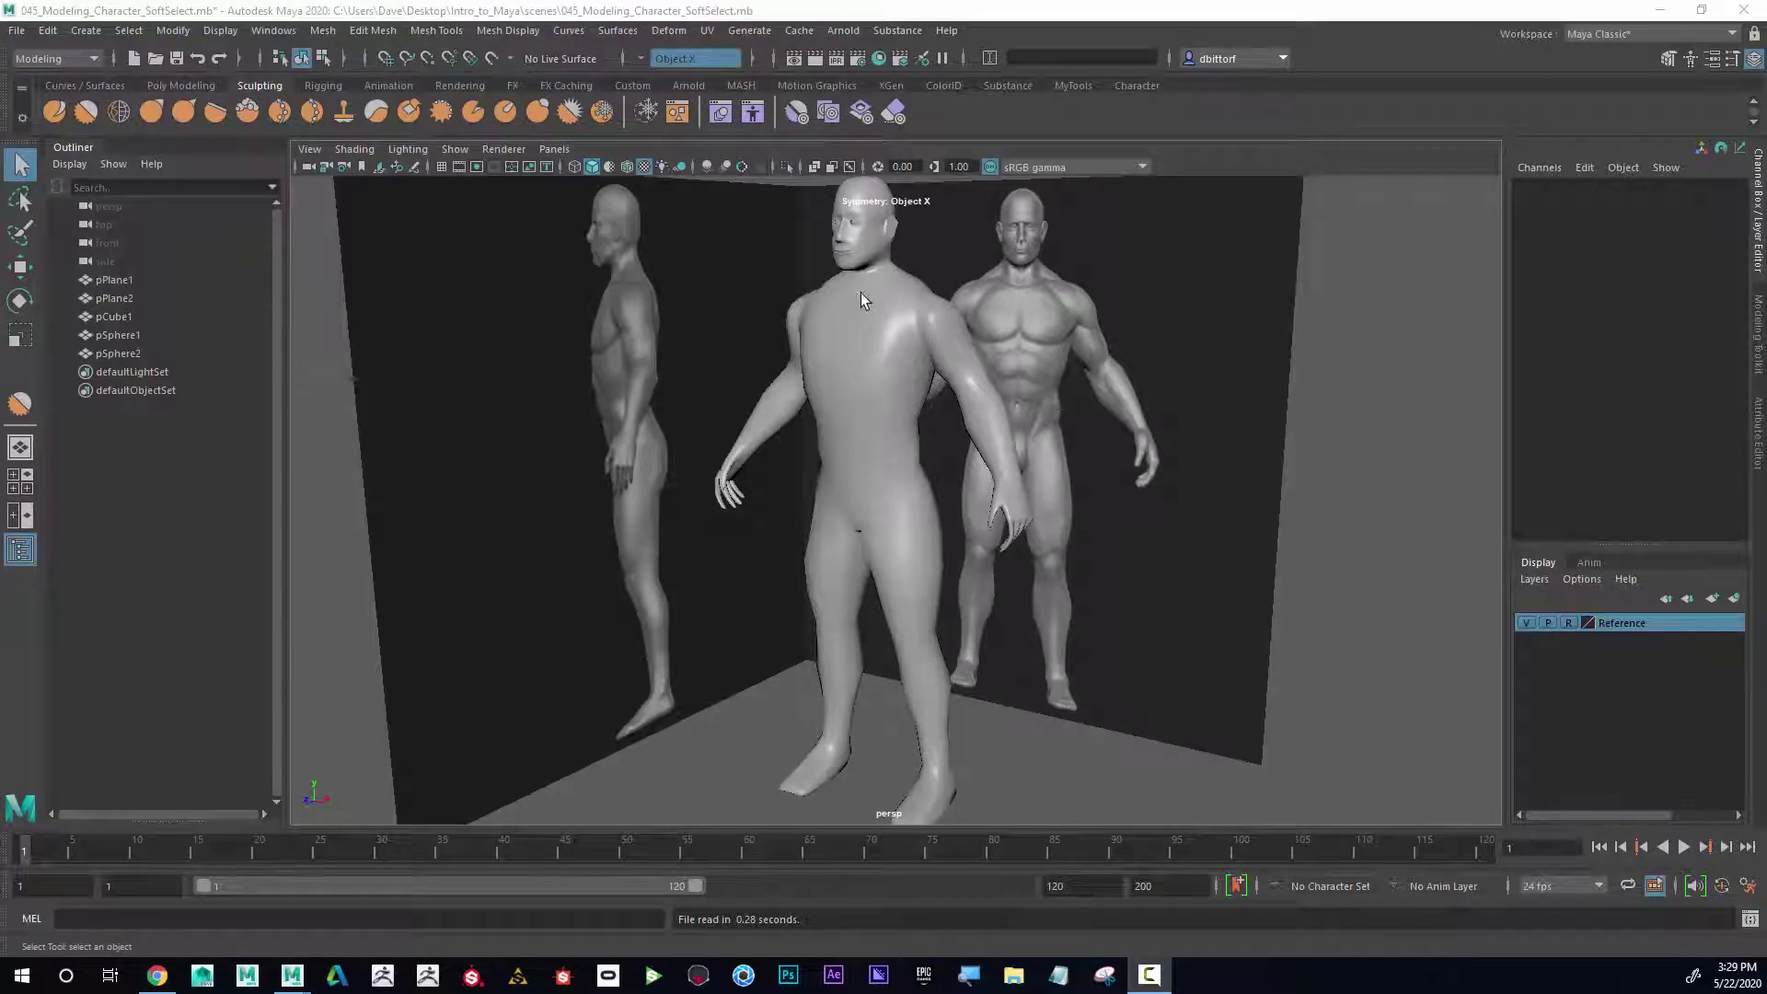
{"action": "middle_click_drag", "start_coordinate": [860, 292], "coordinate": [859, 363], "text": "alt"}
{"action": "right_click_drag", "start_coordinate": [858, 362], "coordinate": [900, 346], "text": "alt"}
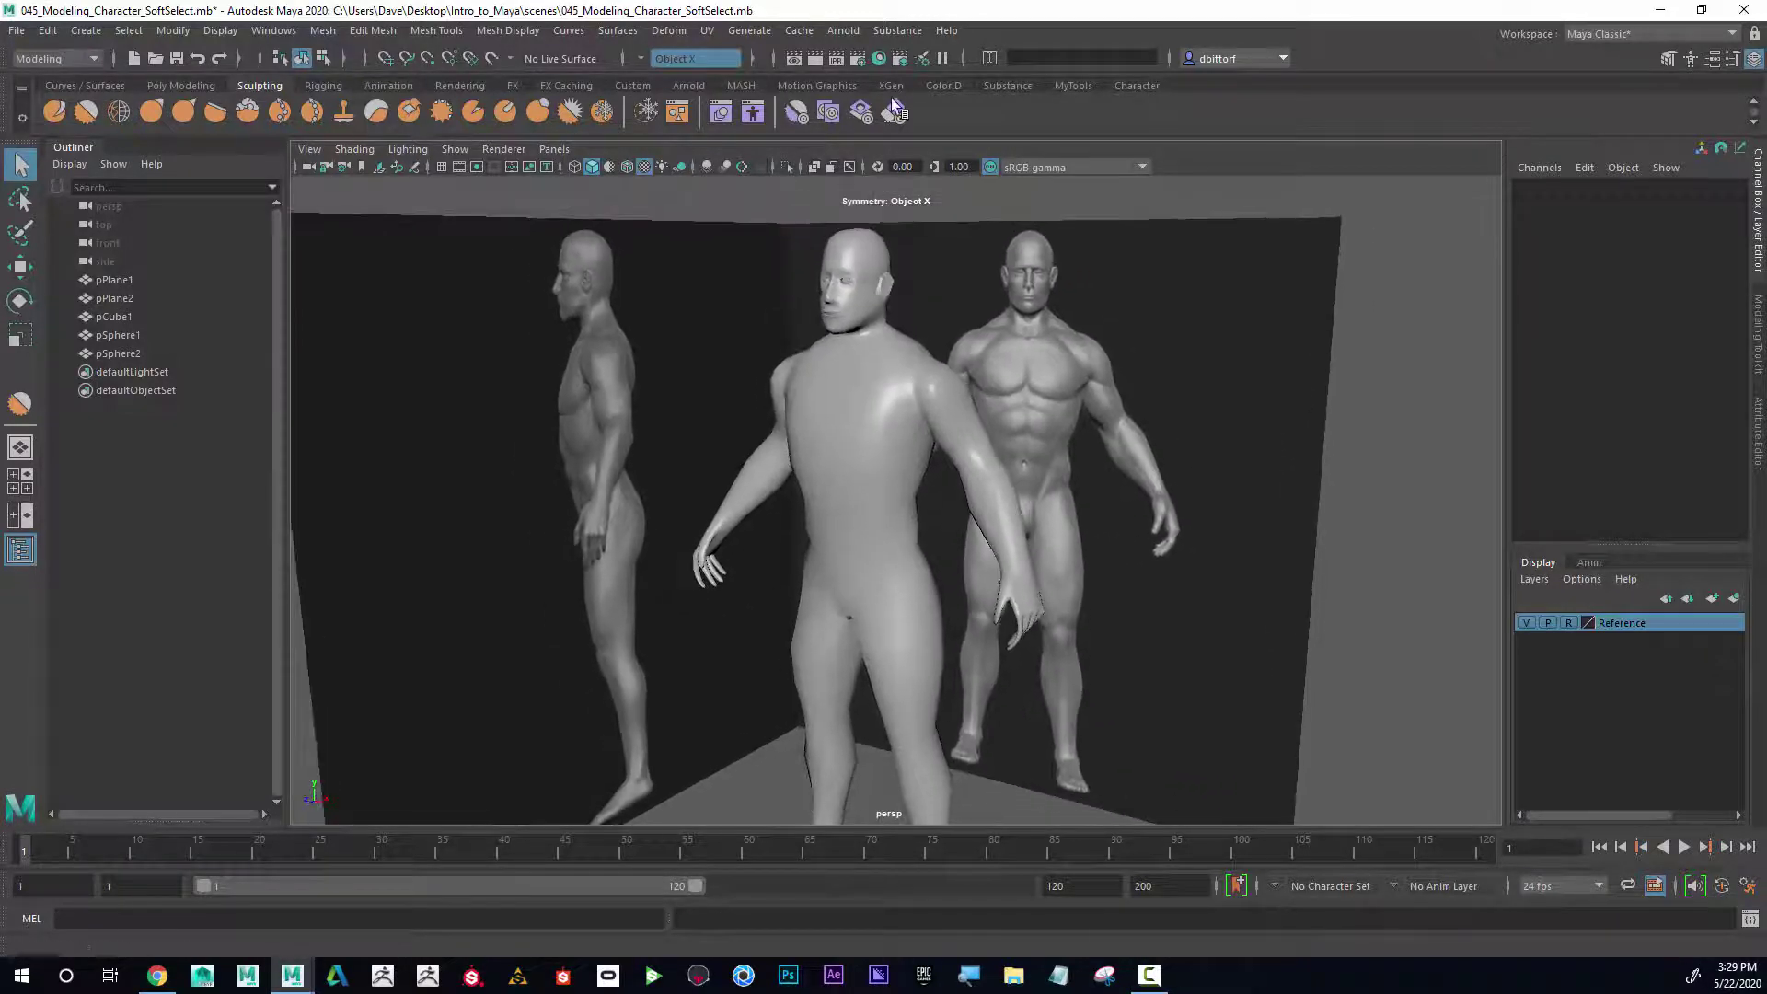
{"action": "left_click", "coordinate": [1138, 86]}
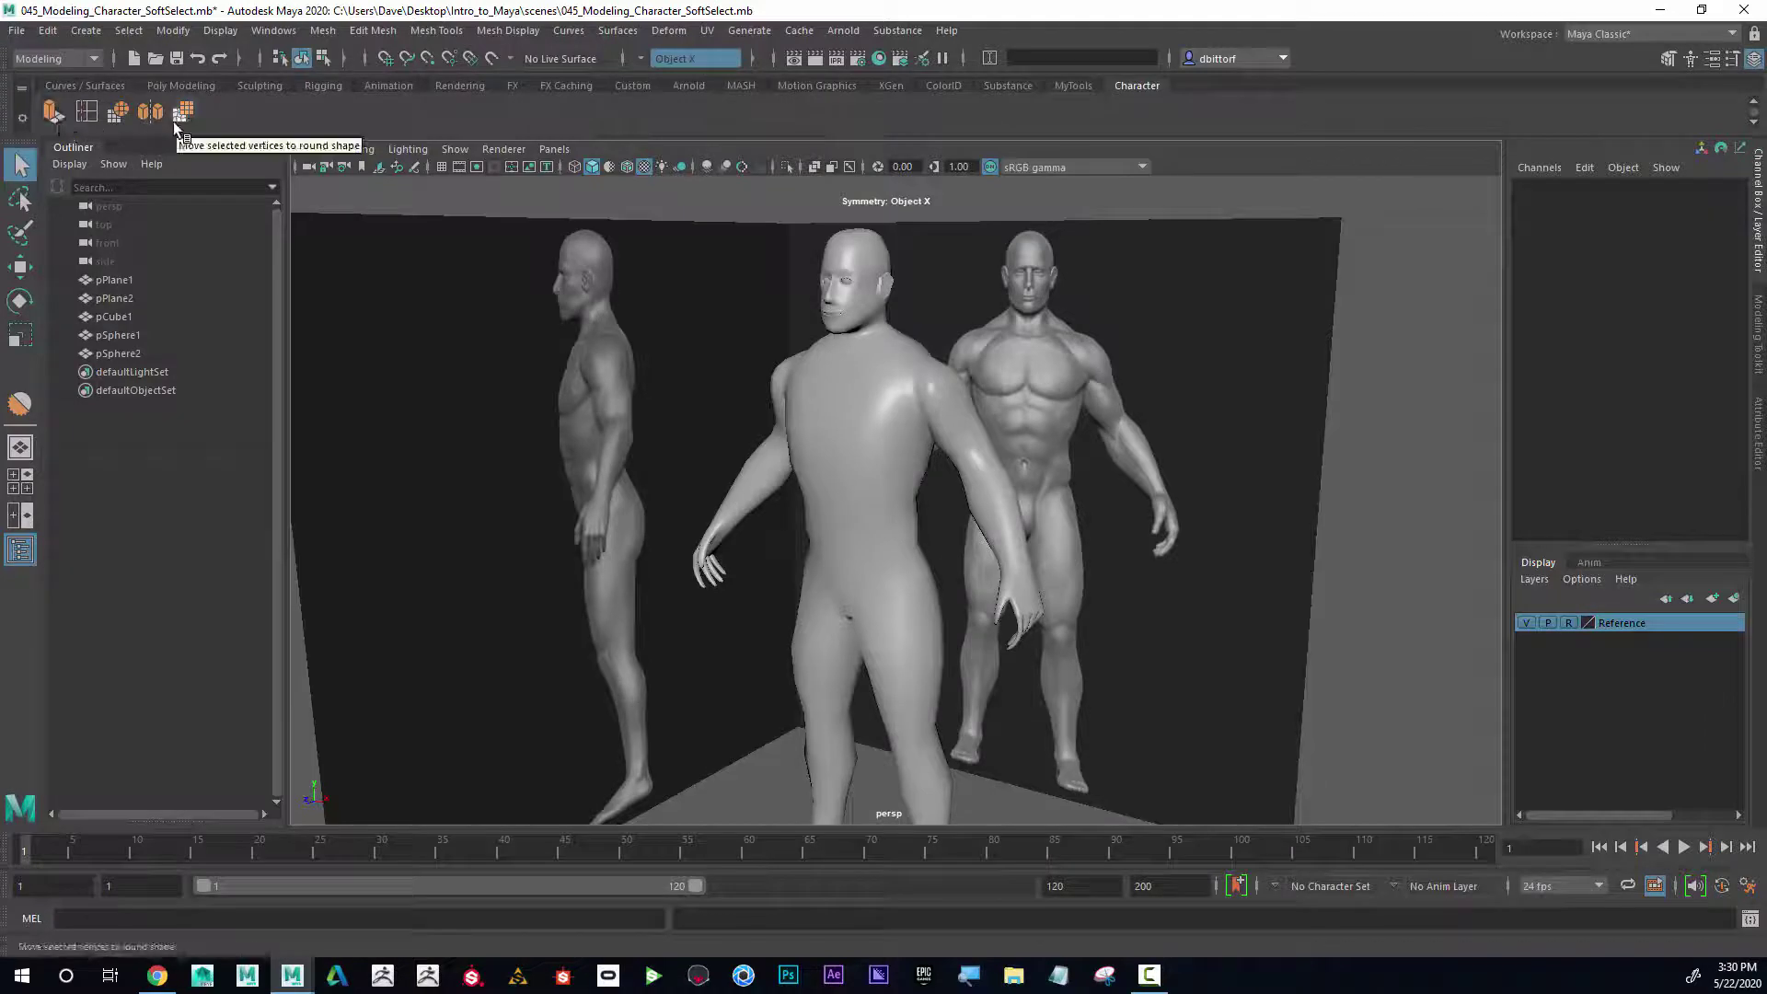
{"action": "left_click", "coordinate": [254, 86]}
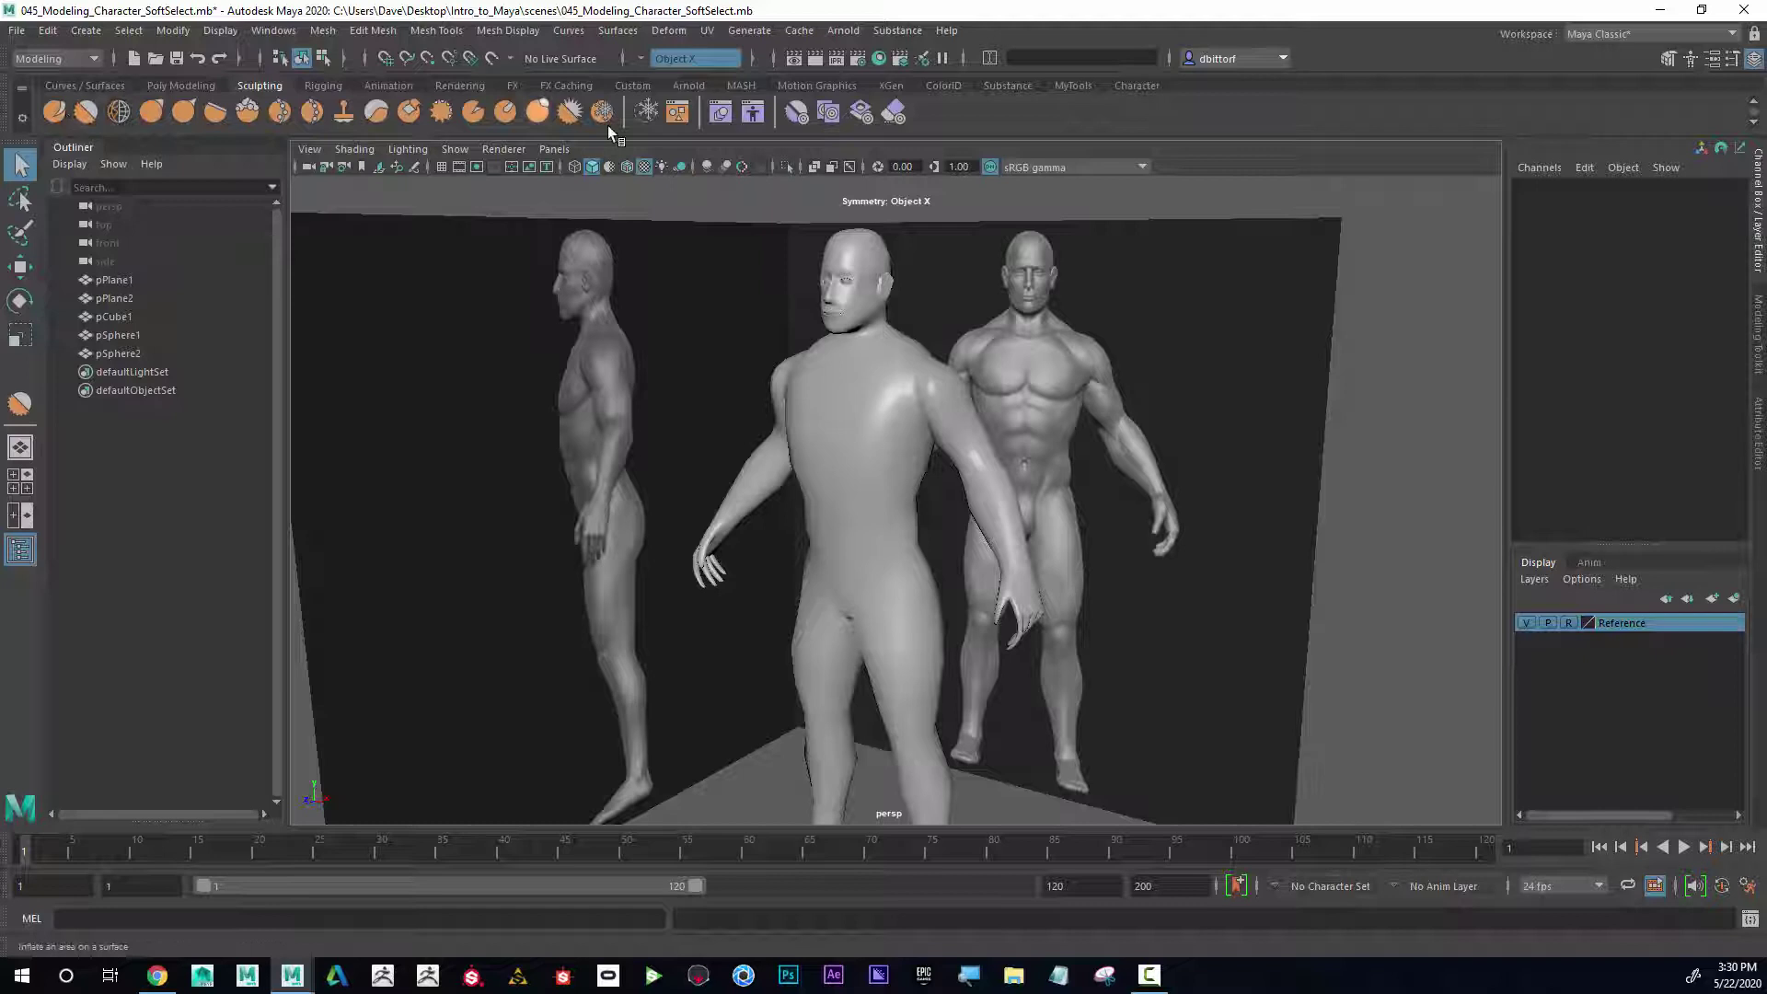
Tear off the list of sculpting tools as a floating window and place it between the Outliner and the character
{"action": "left_click", "coordinate": [375, 32]}
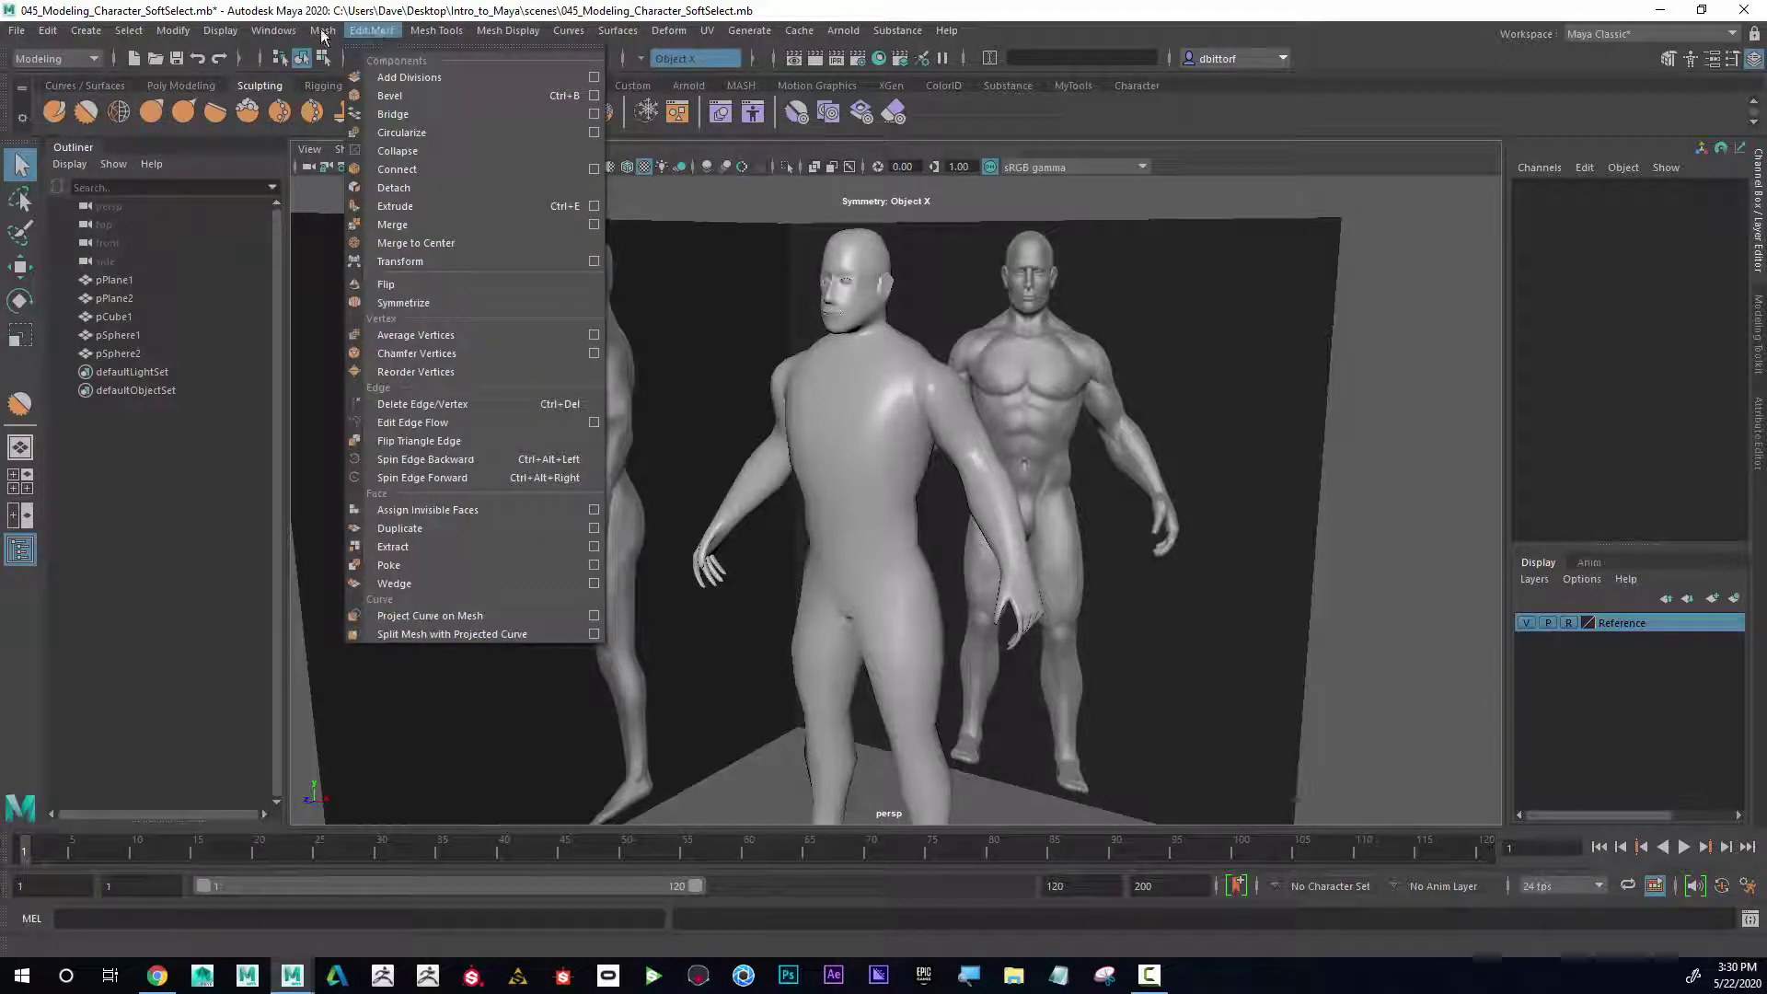
{"action": "mouse_move", "coordinate": [436, 33]}
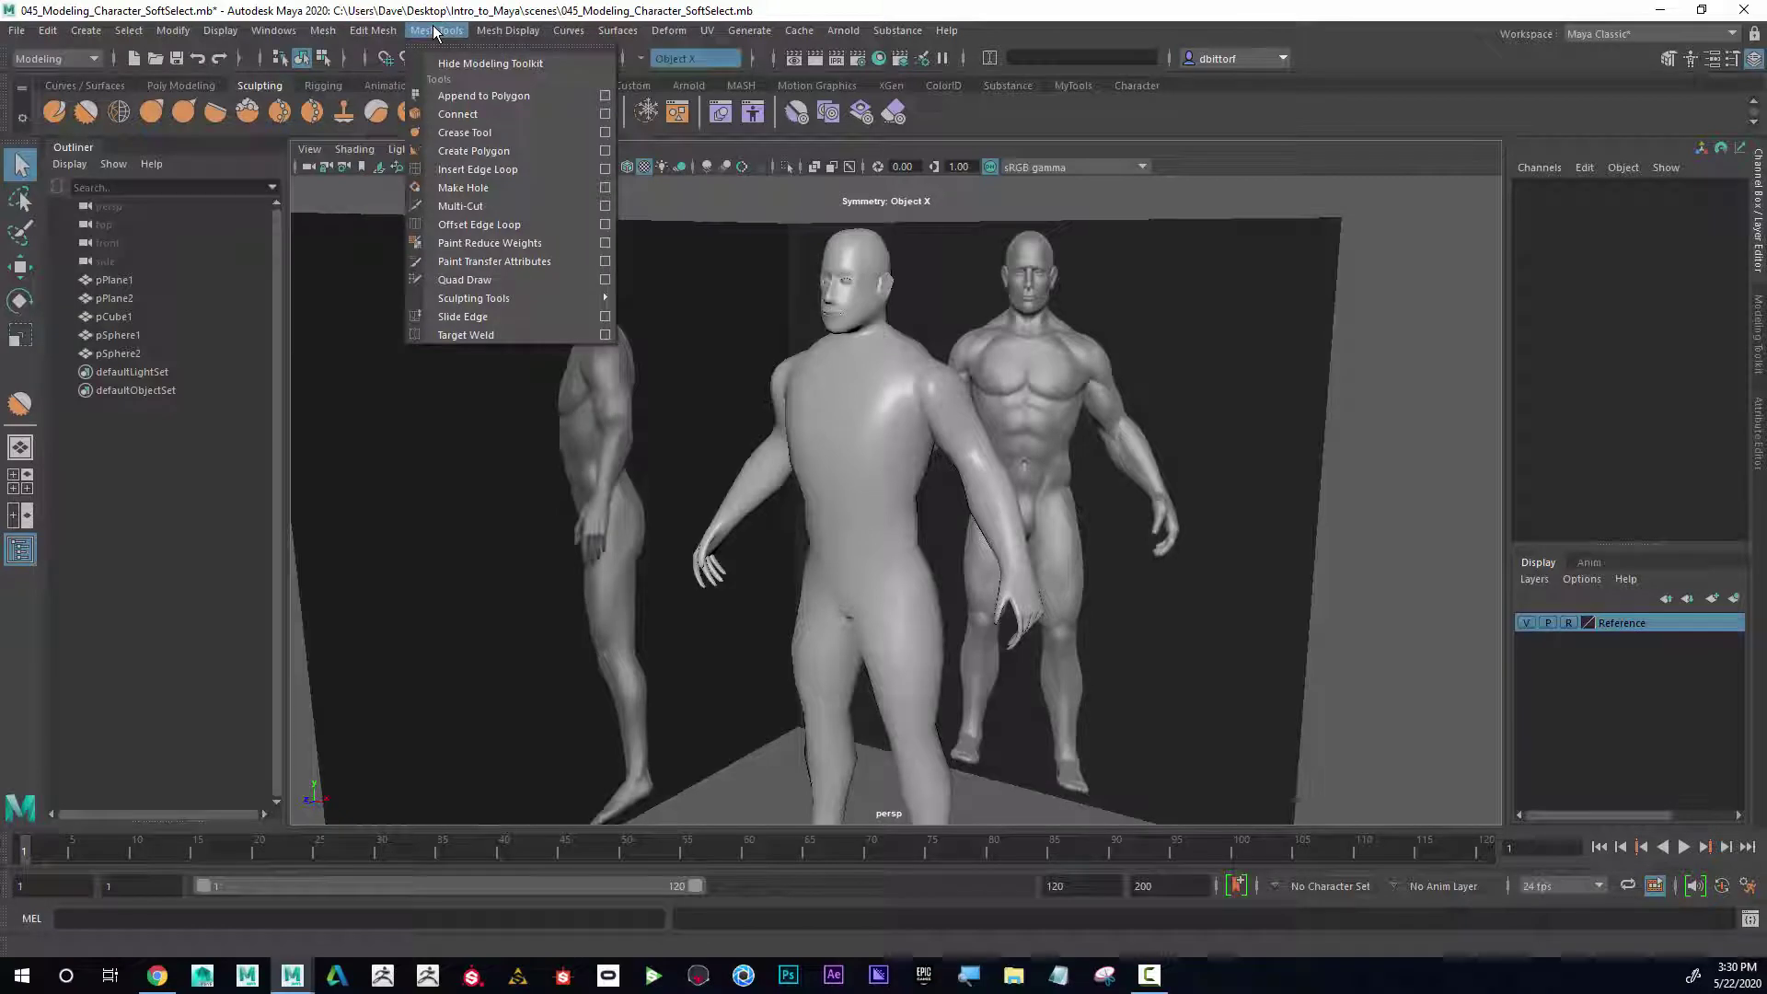
{"action": "mouse_move", "coordinate": [508, 302]}
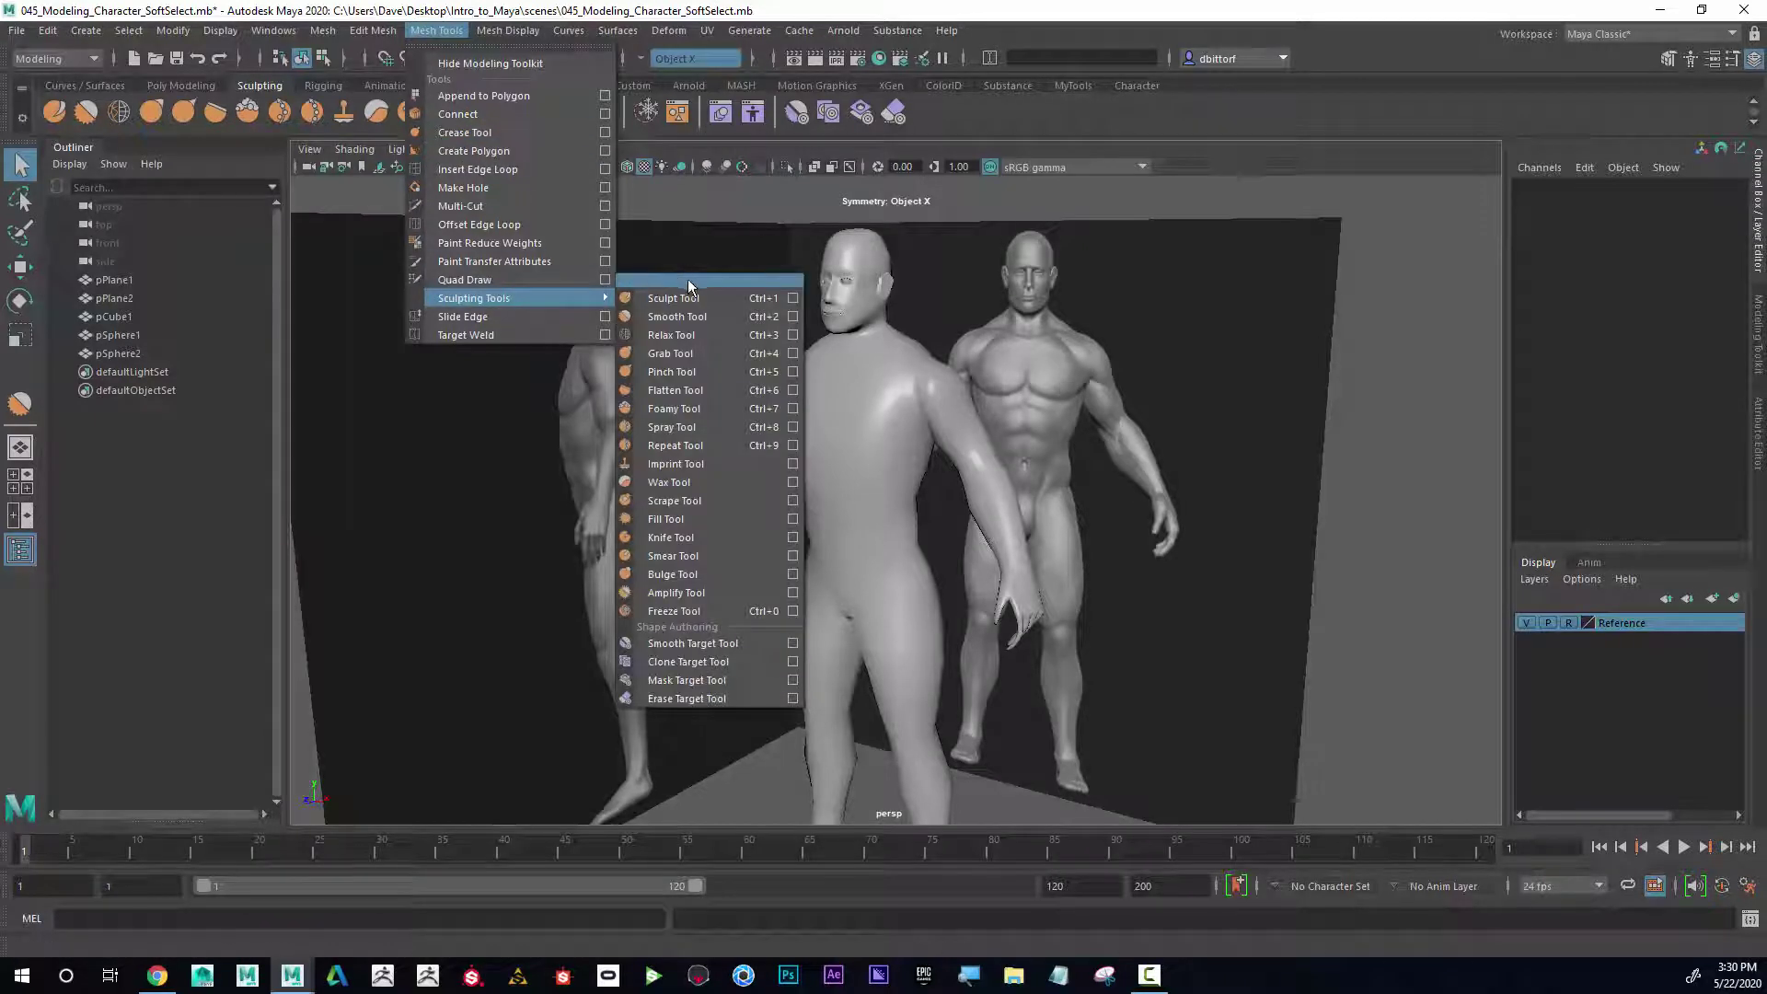
{"action": "left_click", "coordinate": [692, 280]}
{"action": "left_click_drag", "start_coordinate": [714, 252], "coordinate": [314, 245]}
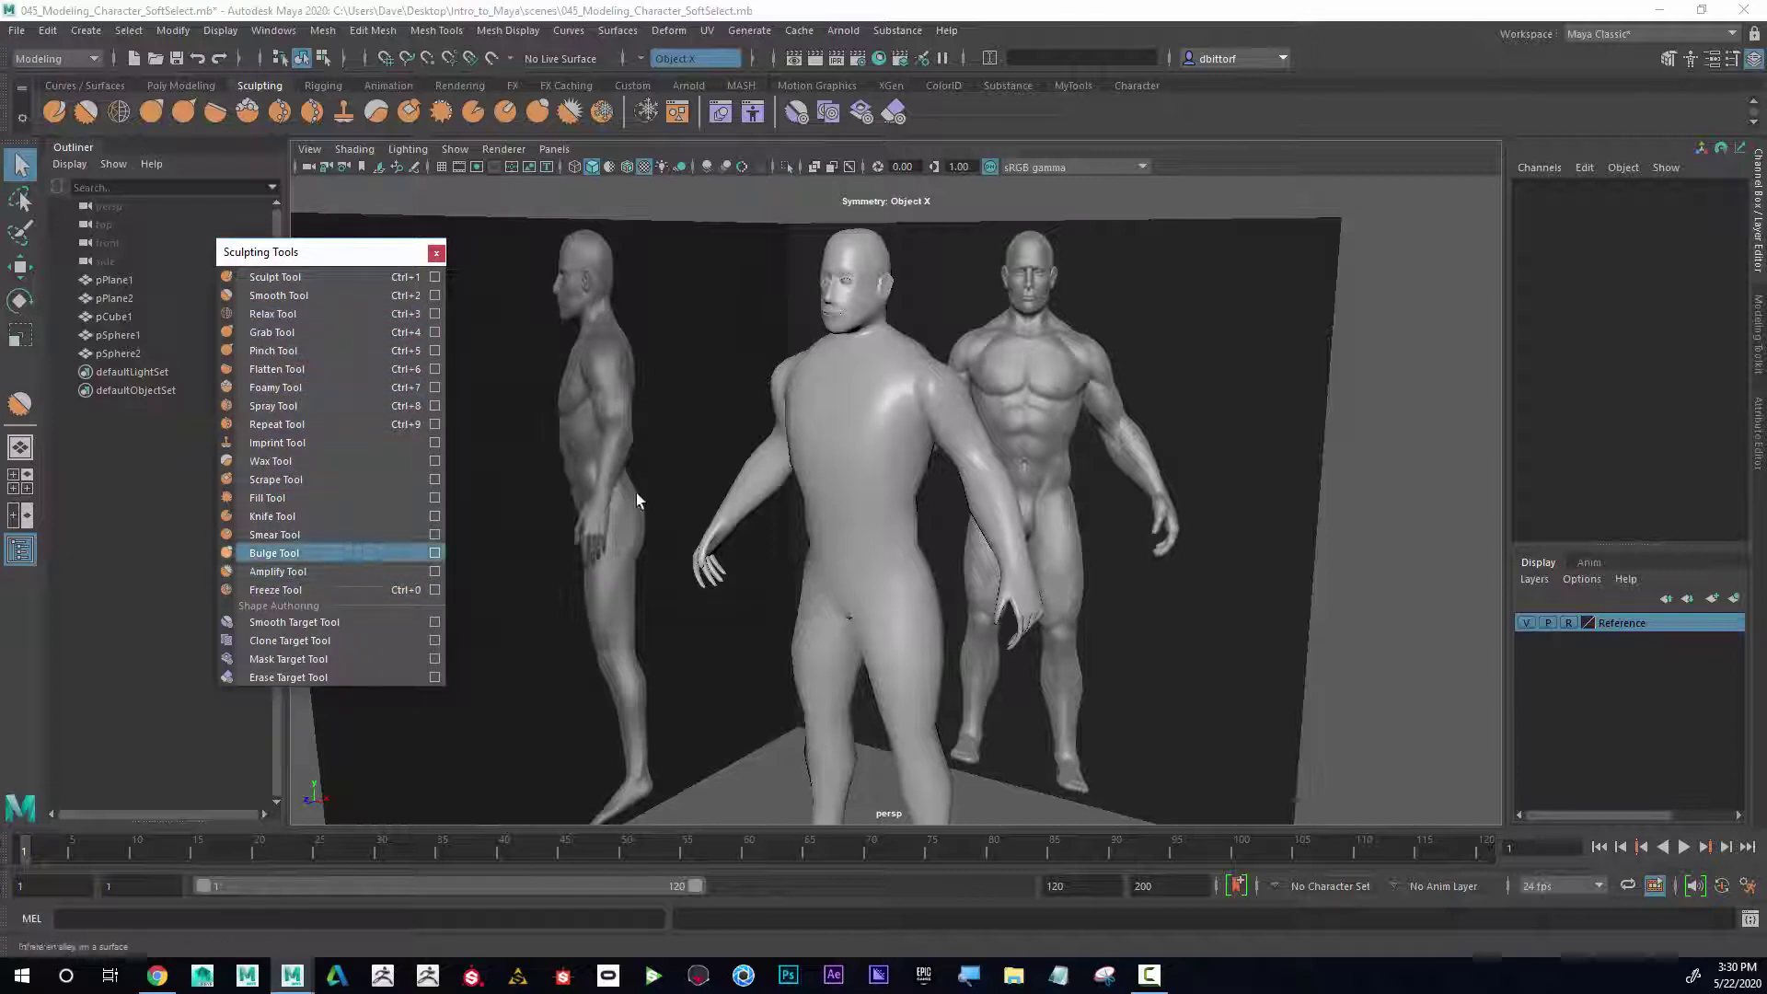
Select the character's body mesh and activate the Bulge Tool for sculpting its left hand
{"action": "left_click", "coordinate": [854, 386]}
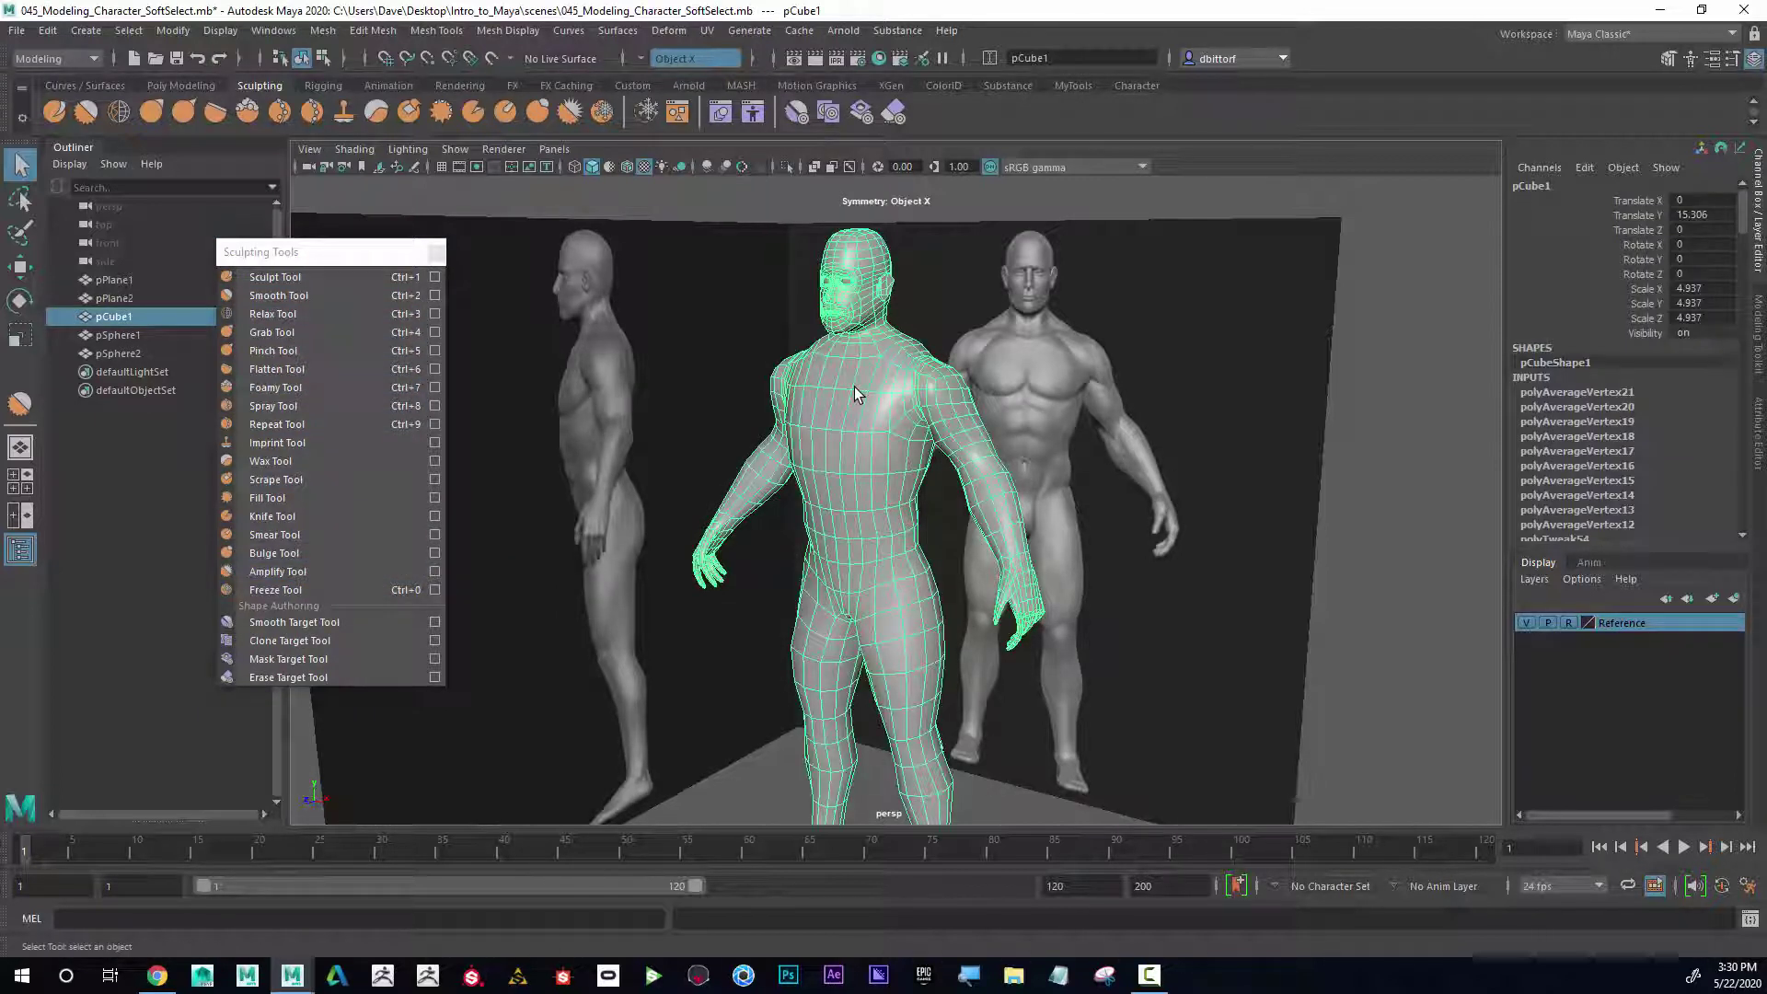
{"action": "left_click_drag", "start_coordinate": [946, 600], "coordinate": [1096, 608], "text": "alt"}
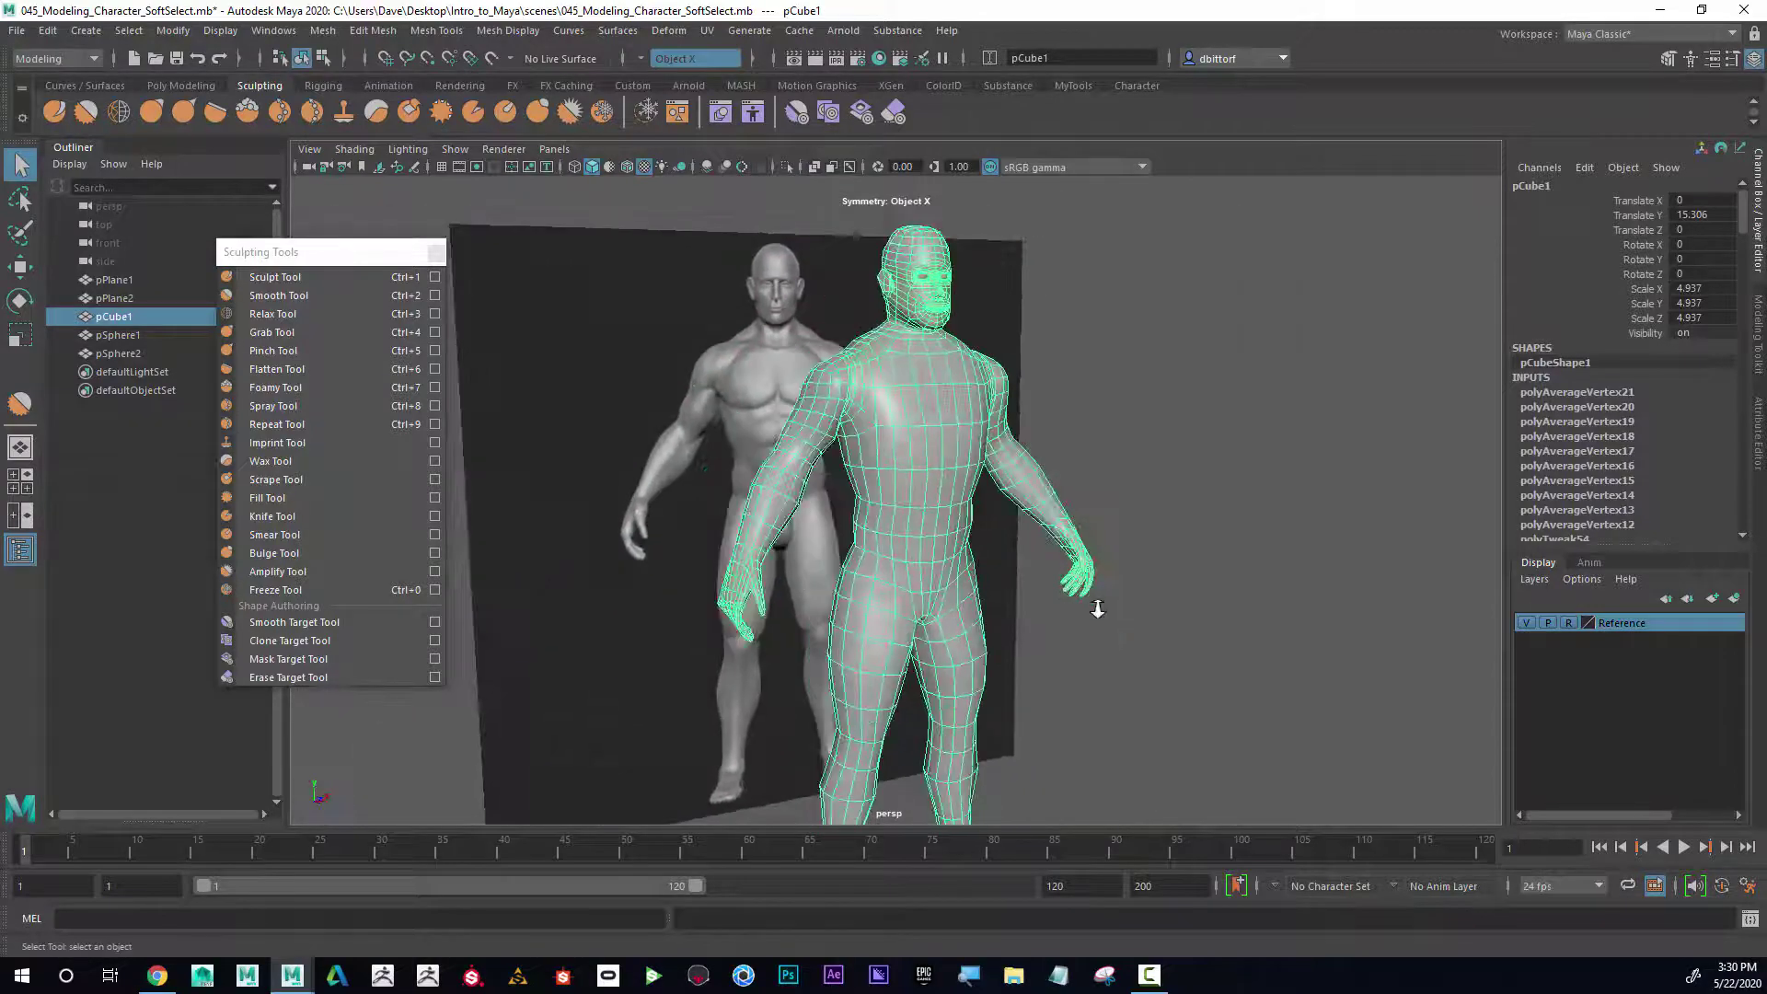
{"action": "right_click_drag", "start_coordinate": [1096, 608], "coordinate": [1183, 588], "text": "alt"}
{"action": "middle_click_drag", "start_coordinate": [1183, 588], "coordinate": [976, 433], "text": "alt"}
{"action": "right_click_drag", "start_coordinate": [975, 432], "coordinate": [1388, 611], "text": "alt"}
{"action": "middle_click_drag", "start_coordinate": [1389, 611], "coordinate": [1001, 477], "text": "alt"}
{"action": "right_click_drag", "start_coordinate": [1001, 477], "coordinate": [1280, 511], "text": "alt"}
{"action": "mouse_move", "coordinate": [1280, 511]}
{"action": "left_mouse_down", "text": "alt"}
{"action": "mouse_move", "coordinate": [1175, 470]}
{"action": "mouse_move", "coordinate": [1163, 493]}
{"action": "mouse_move", "coordinate": [1266, 529]}
{"action": "mouse_move", "coordinate": [1009, 477]}
{"action": "mouse_move", "coordinate": [926, 493]}
{"action": "left_mouse_up", "text": "alt"}
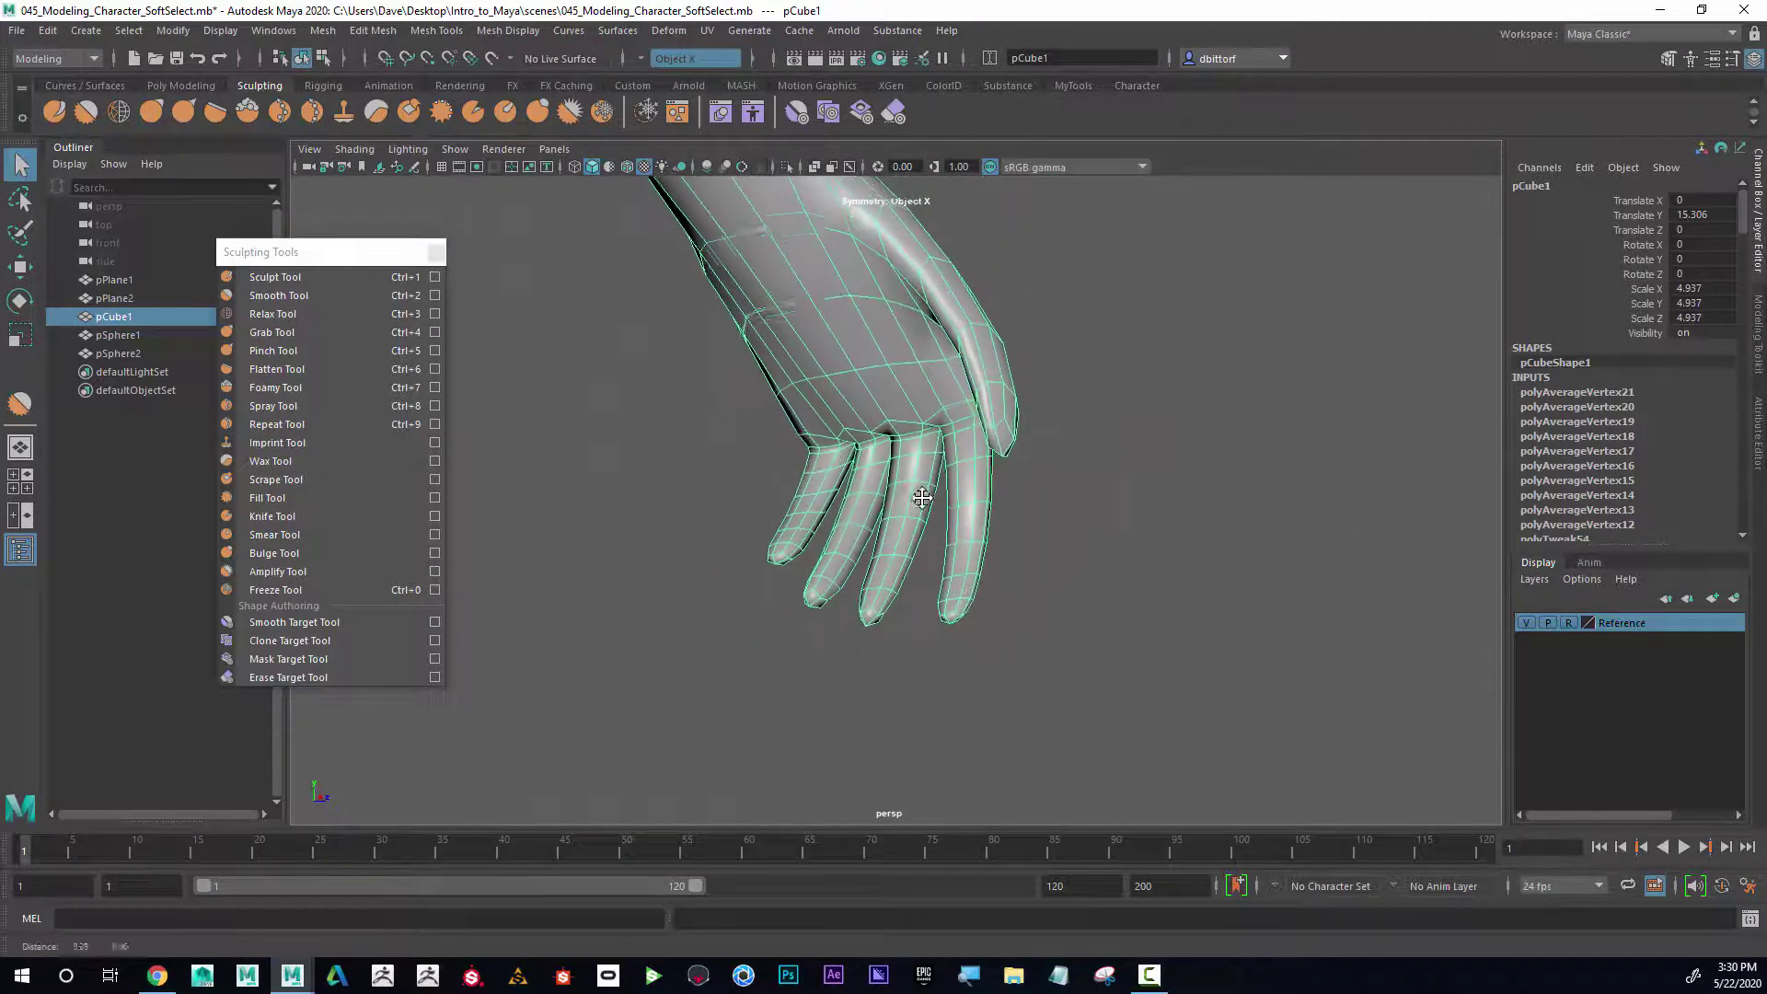
{"action": "right_click_drag", "start_coordinate": [926, 494], "coordinate": [1162, 555], "text": "alt"}
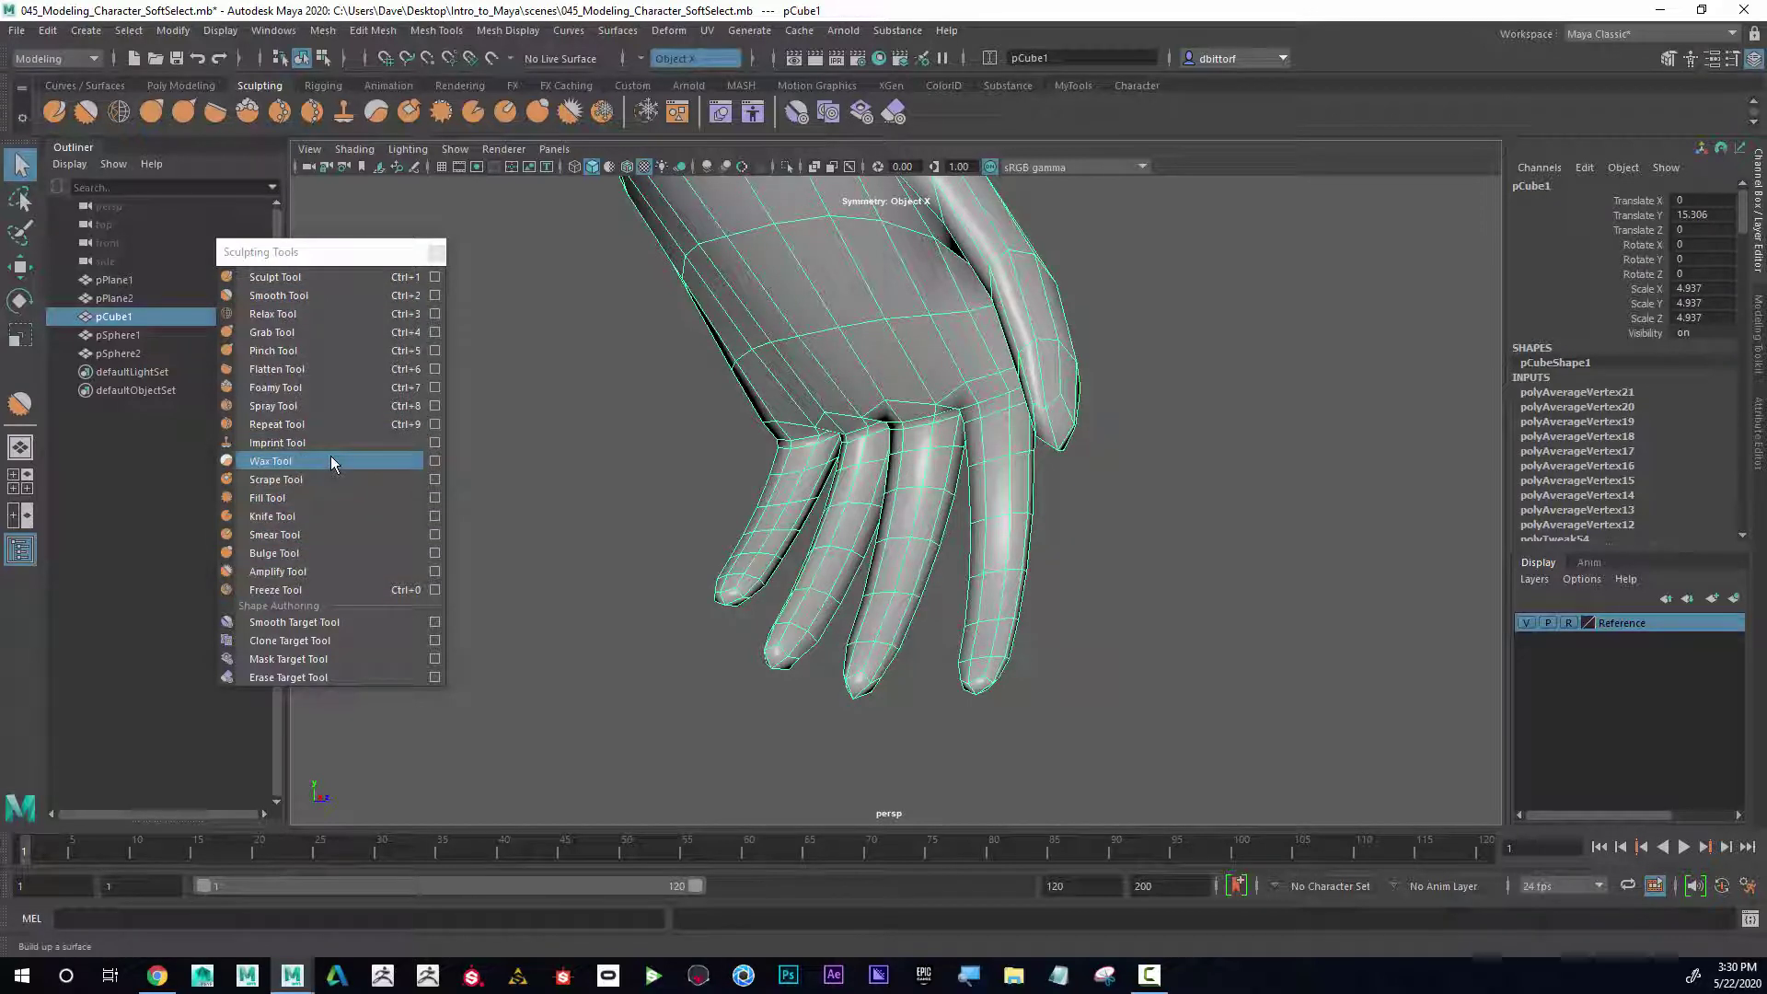
{"action": "left_click", "coordinate": [316, 554]}
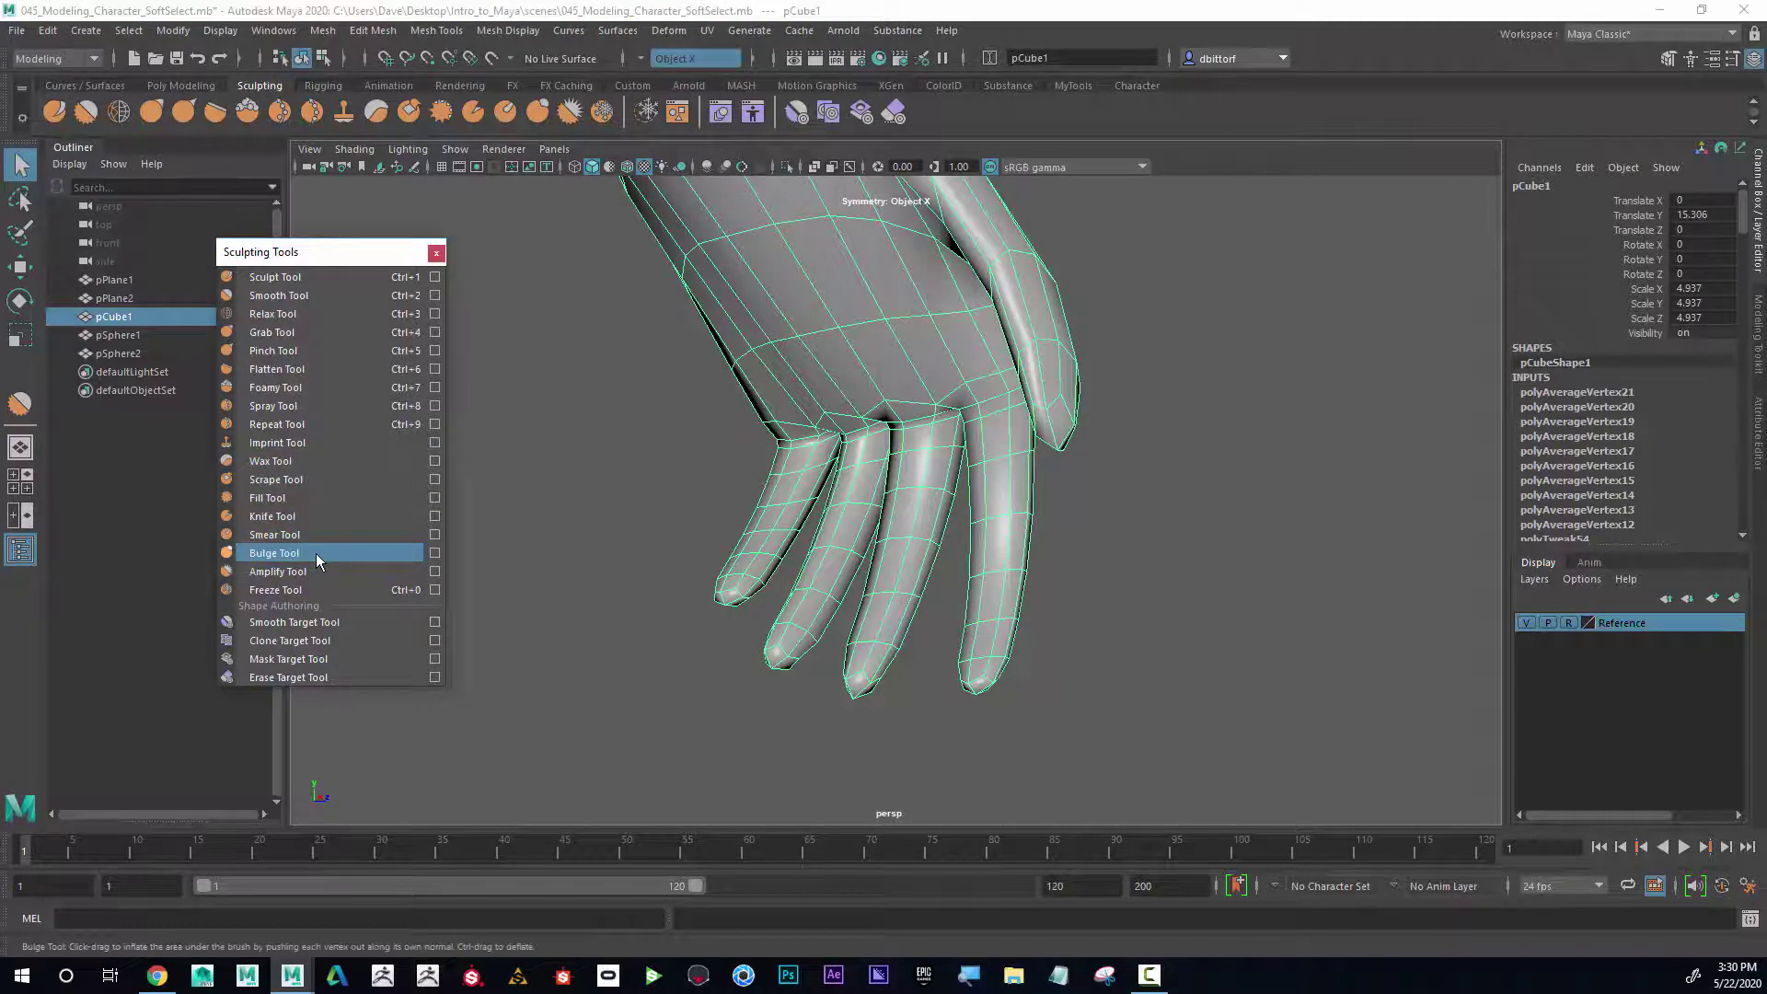
Shrink the Bulge brush to about 0.184 and try a stroke on the index finger
{"action": "right_click", "coordinate": [989, 570]}
{"action": "key", "text": "b"}
{"action": "left_click_drag", "start_coordinate": [995, 570], "coordinate": [920, 571]}
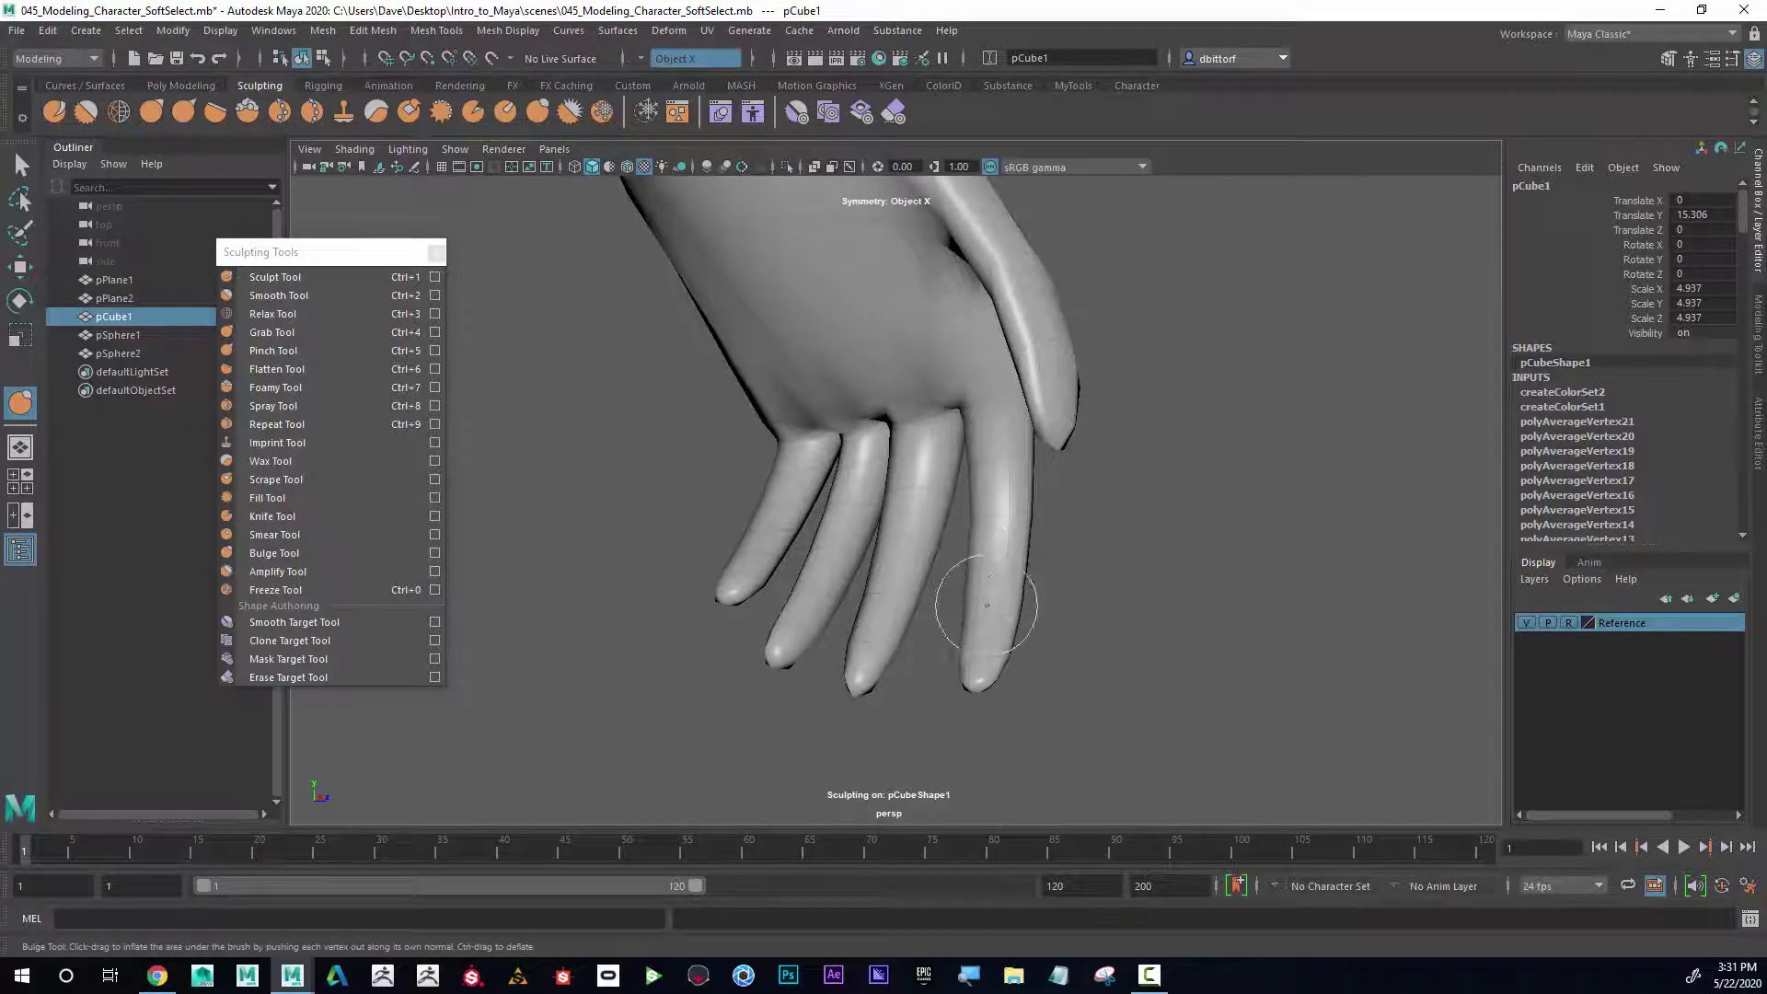
{"action": "key", "text": "ctrl+z"}
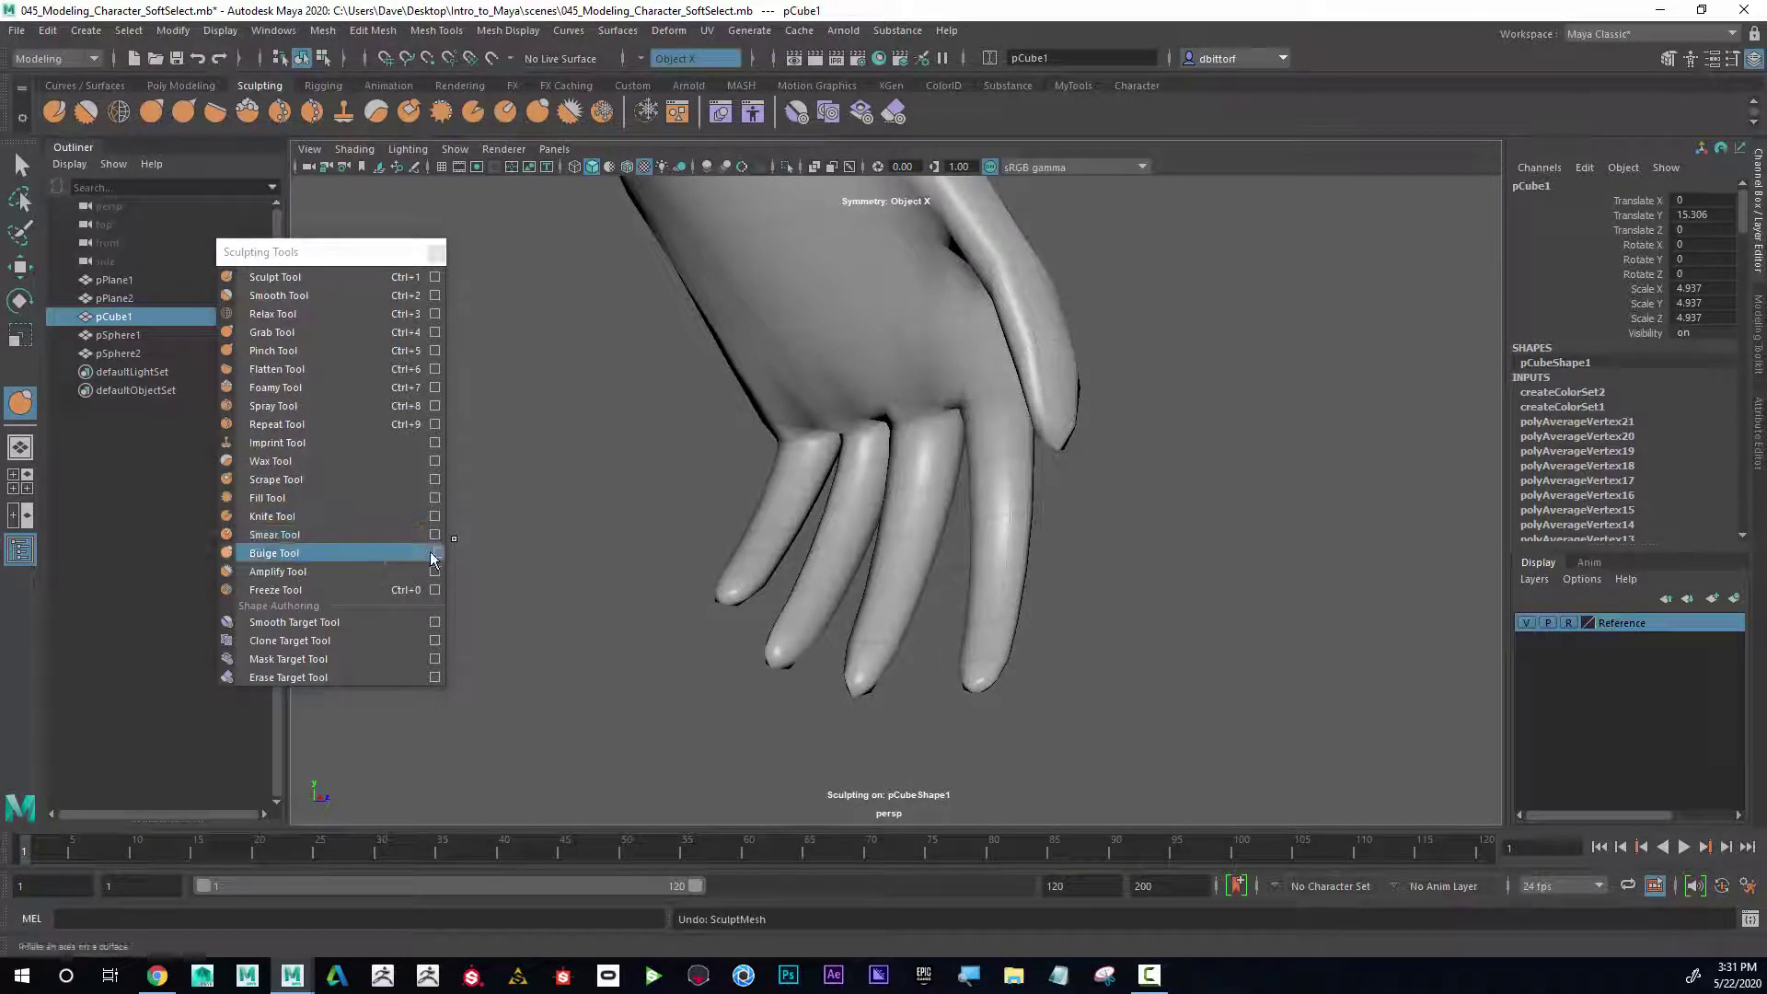
Open the Bulge Tool's settings and reset them to their defaults
{"action": "left_click", "coordinate": [433, 553]}
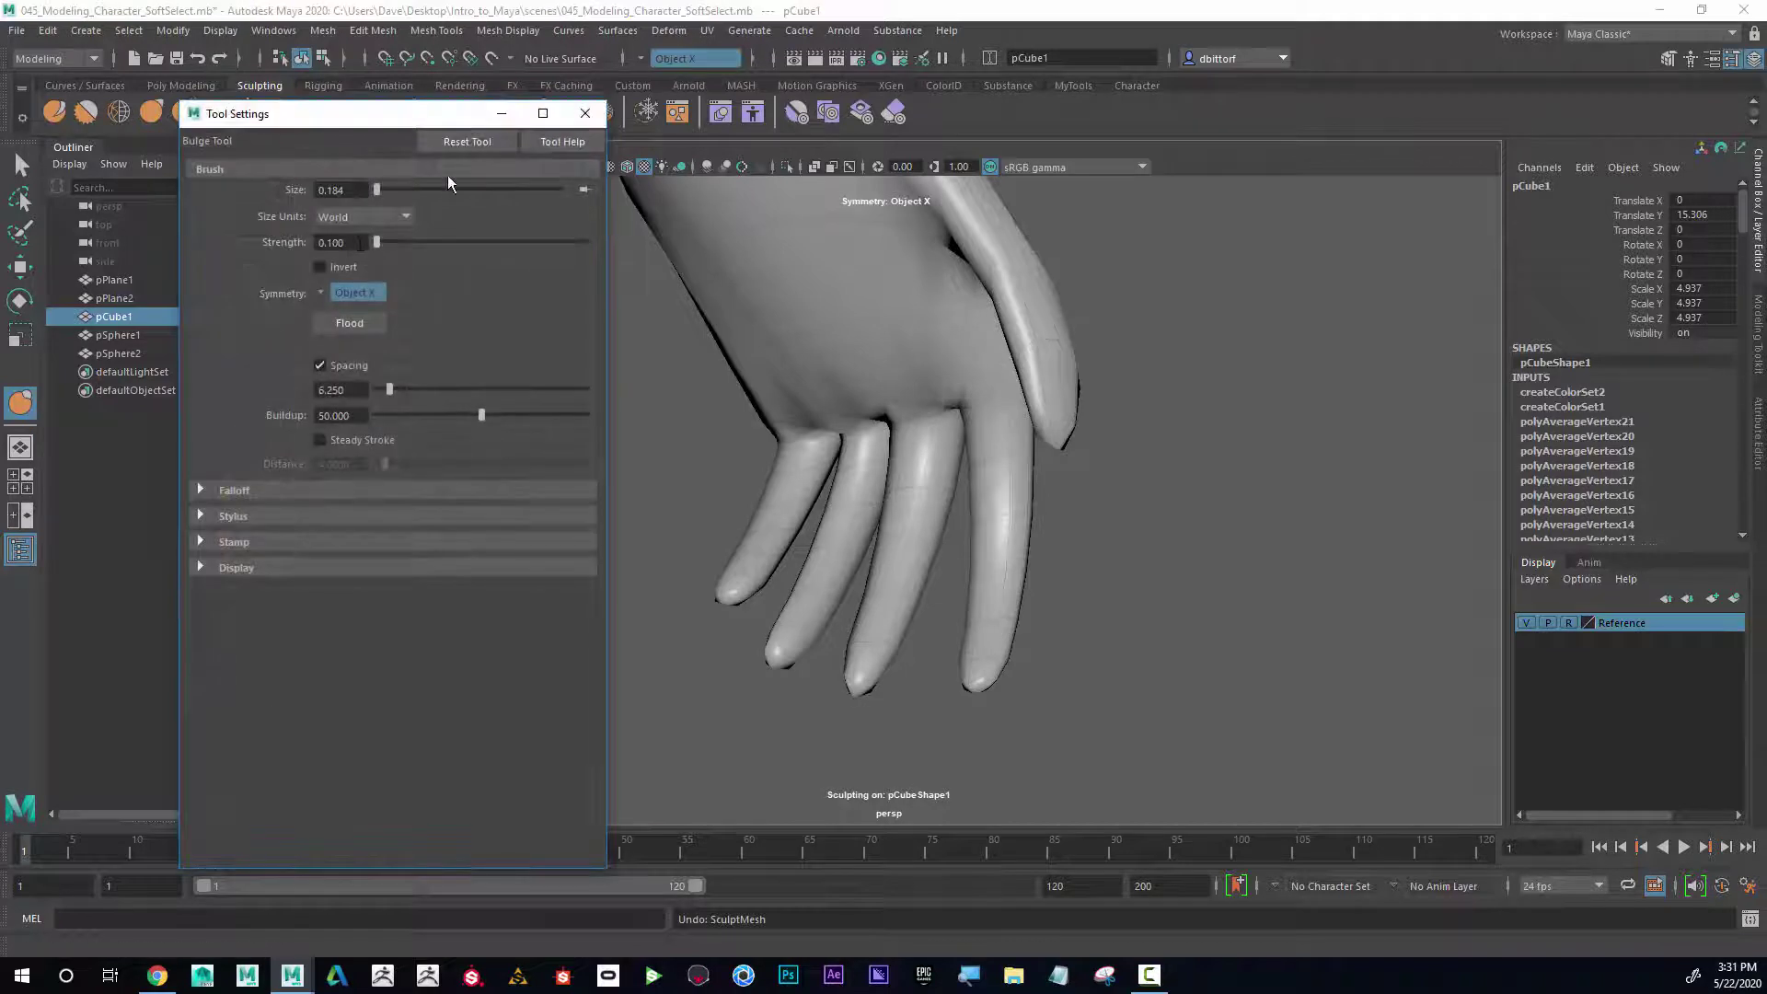
{"action": "left_click", "coordinate": [480, 143]}
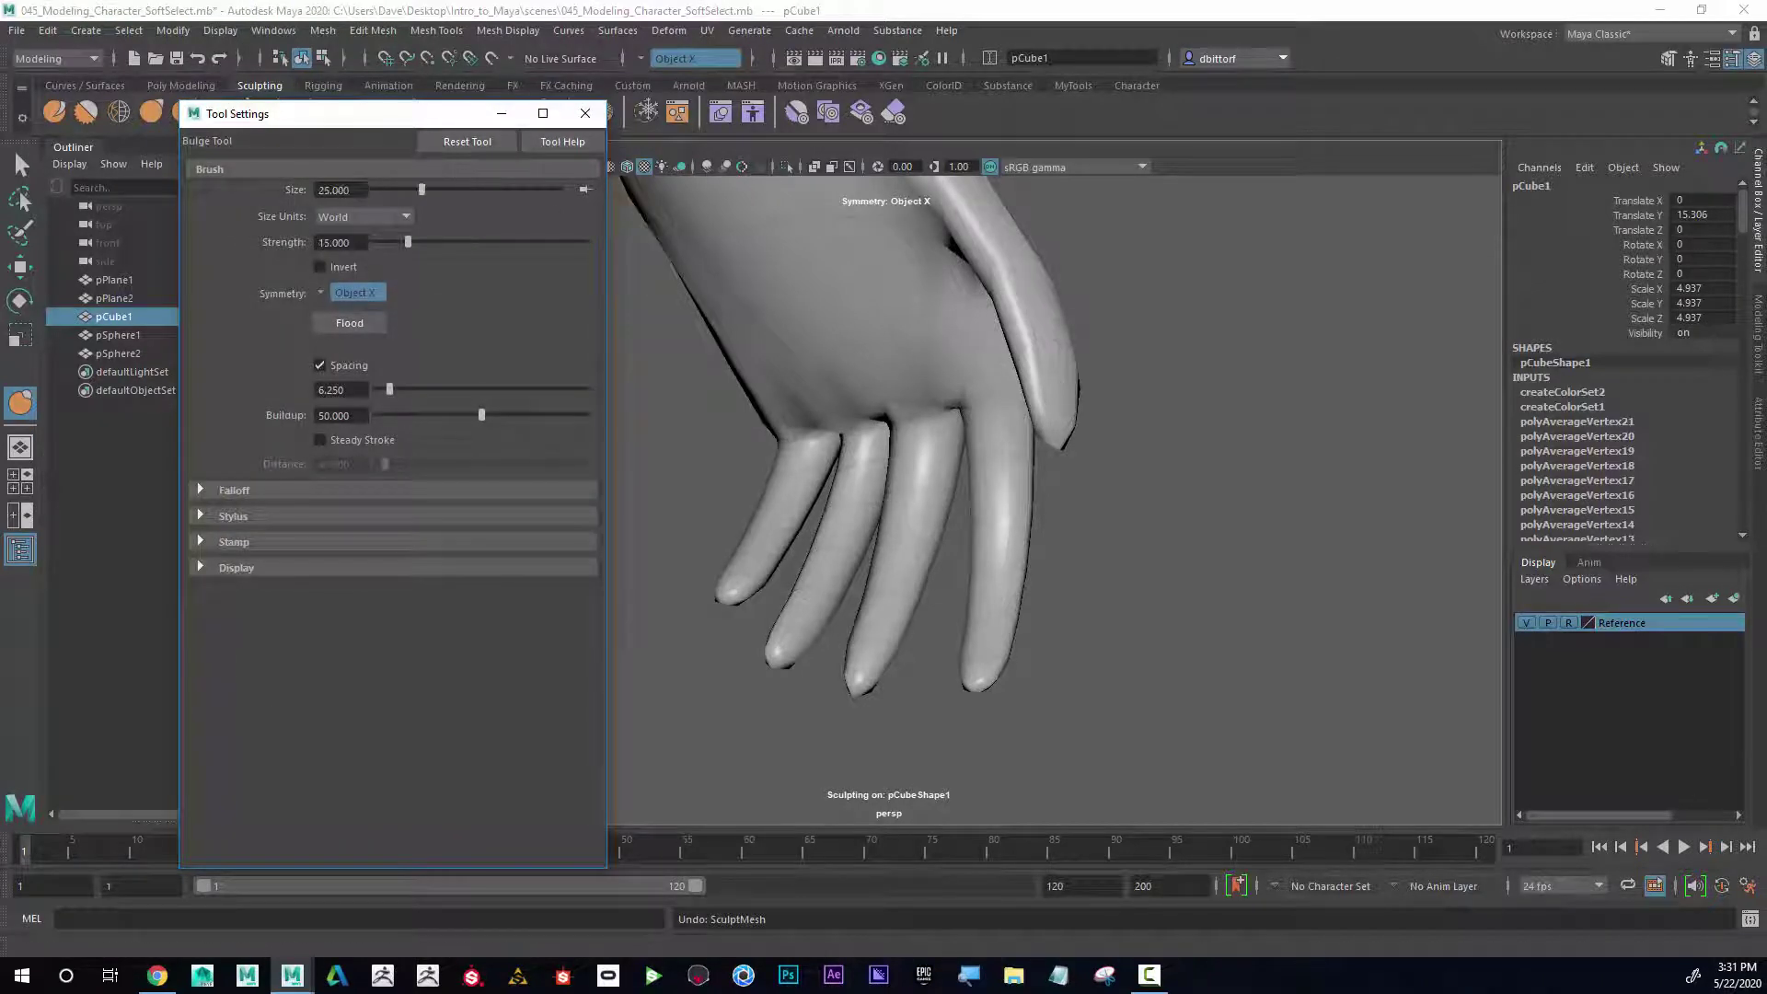
Try a bulge stroke on the index finger with the default brush size and strength
{"action": "left_click", "coordinate": [987, 584]}
{"action": "right_click_drag", "start_coordinate": [993, 451], "coordinate": [763, 405], "text": "alt"}
{"action": "left_click_drag", "start_coordinate": [992, 528], "coordinate": [873, 520], "text": "alt"}
{"action": "key", "text": "ctrl+z"}
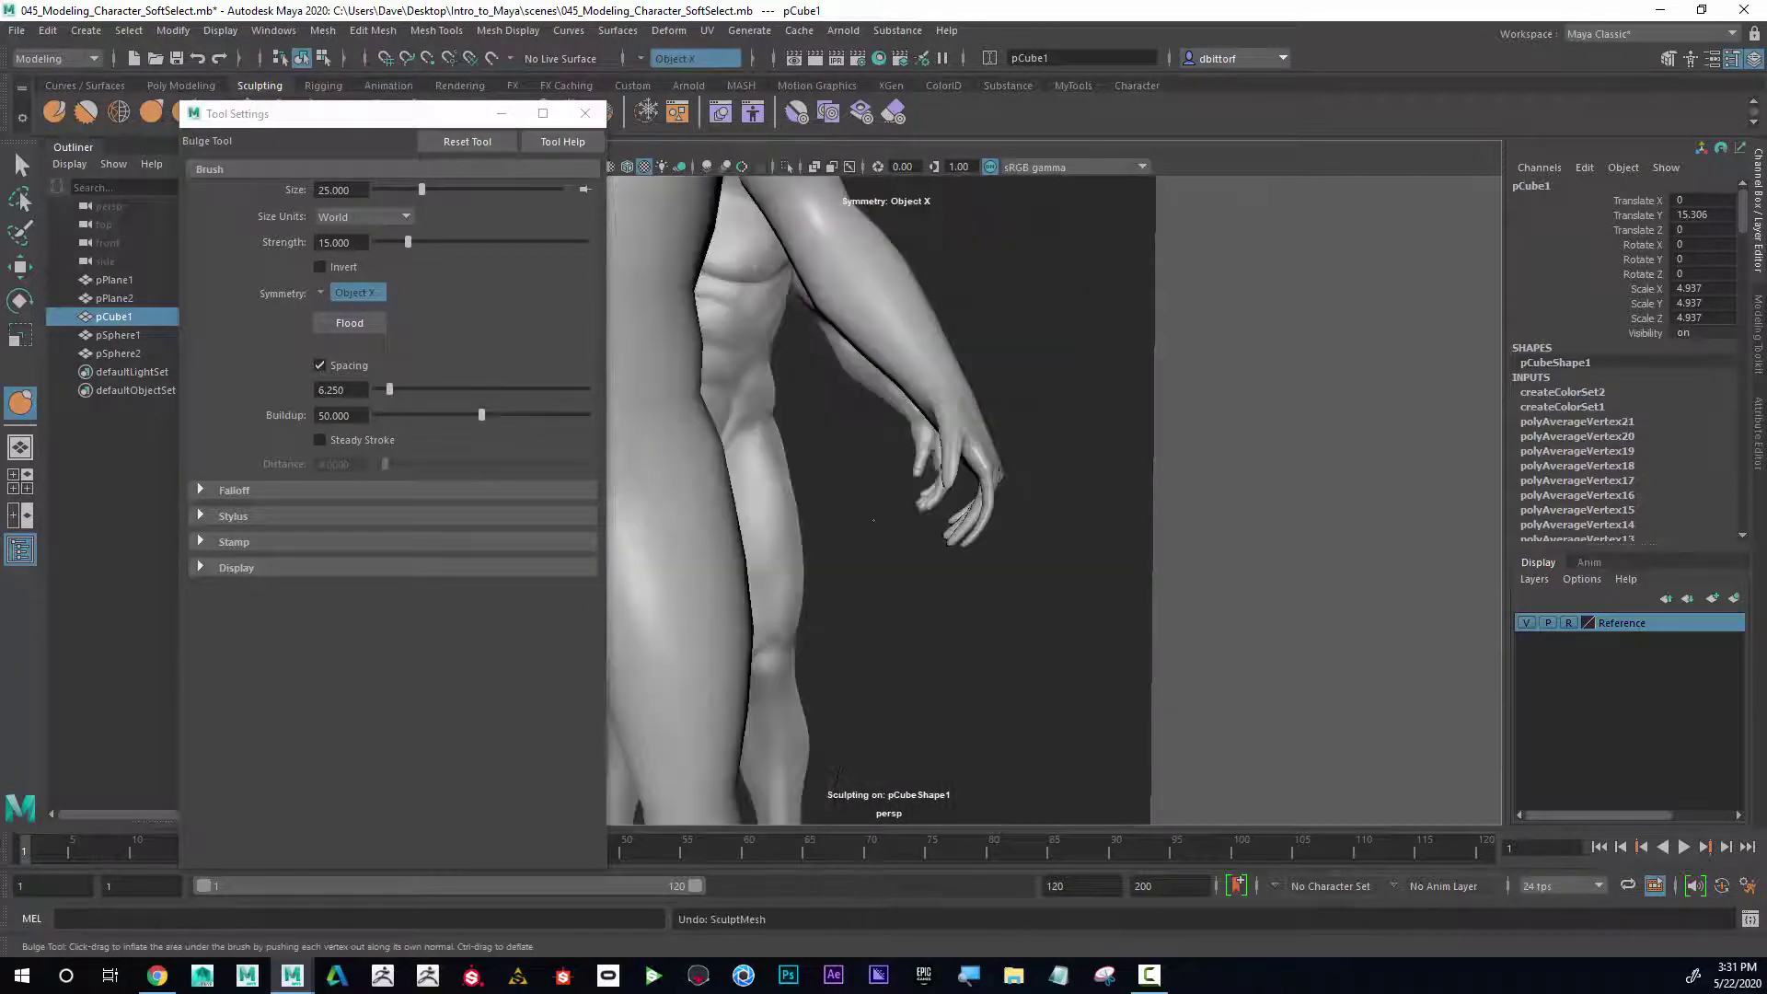
Set the Bulge brush strength to 0.1 and inflate the fingers slightly with one dab on the index finger
{"action": "scroll", "coordinate": [873, 521], "scroll_direction": "up", "scroll_amount": 5}
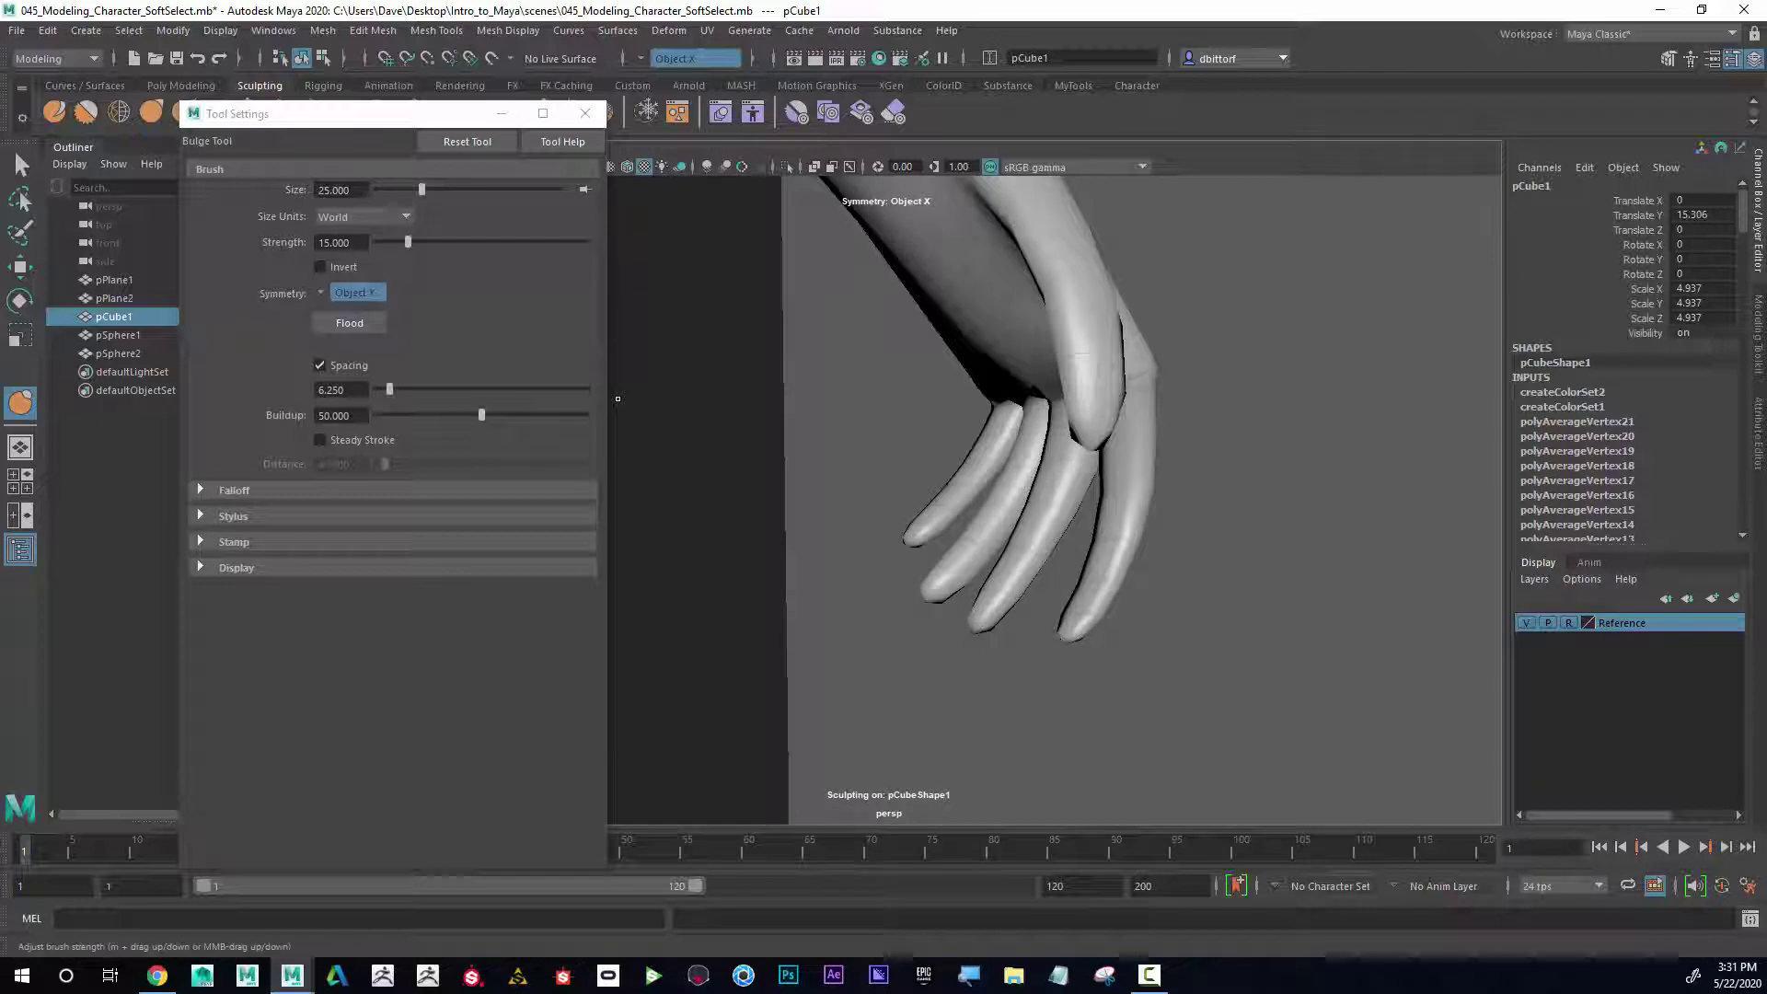
{"action": "left_click_drag", "start_coordinate": [353, 243], "coordinate": [266, 256]}
{"action": "type", "text": ".1"}
{"action": "key", "text": "Return"}
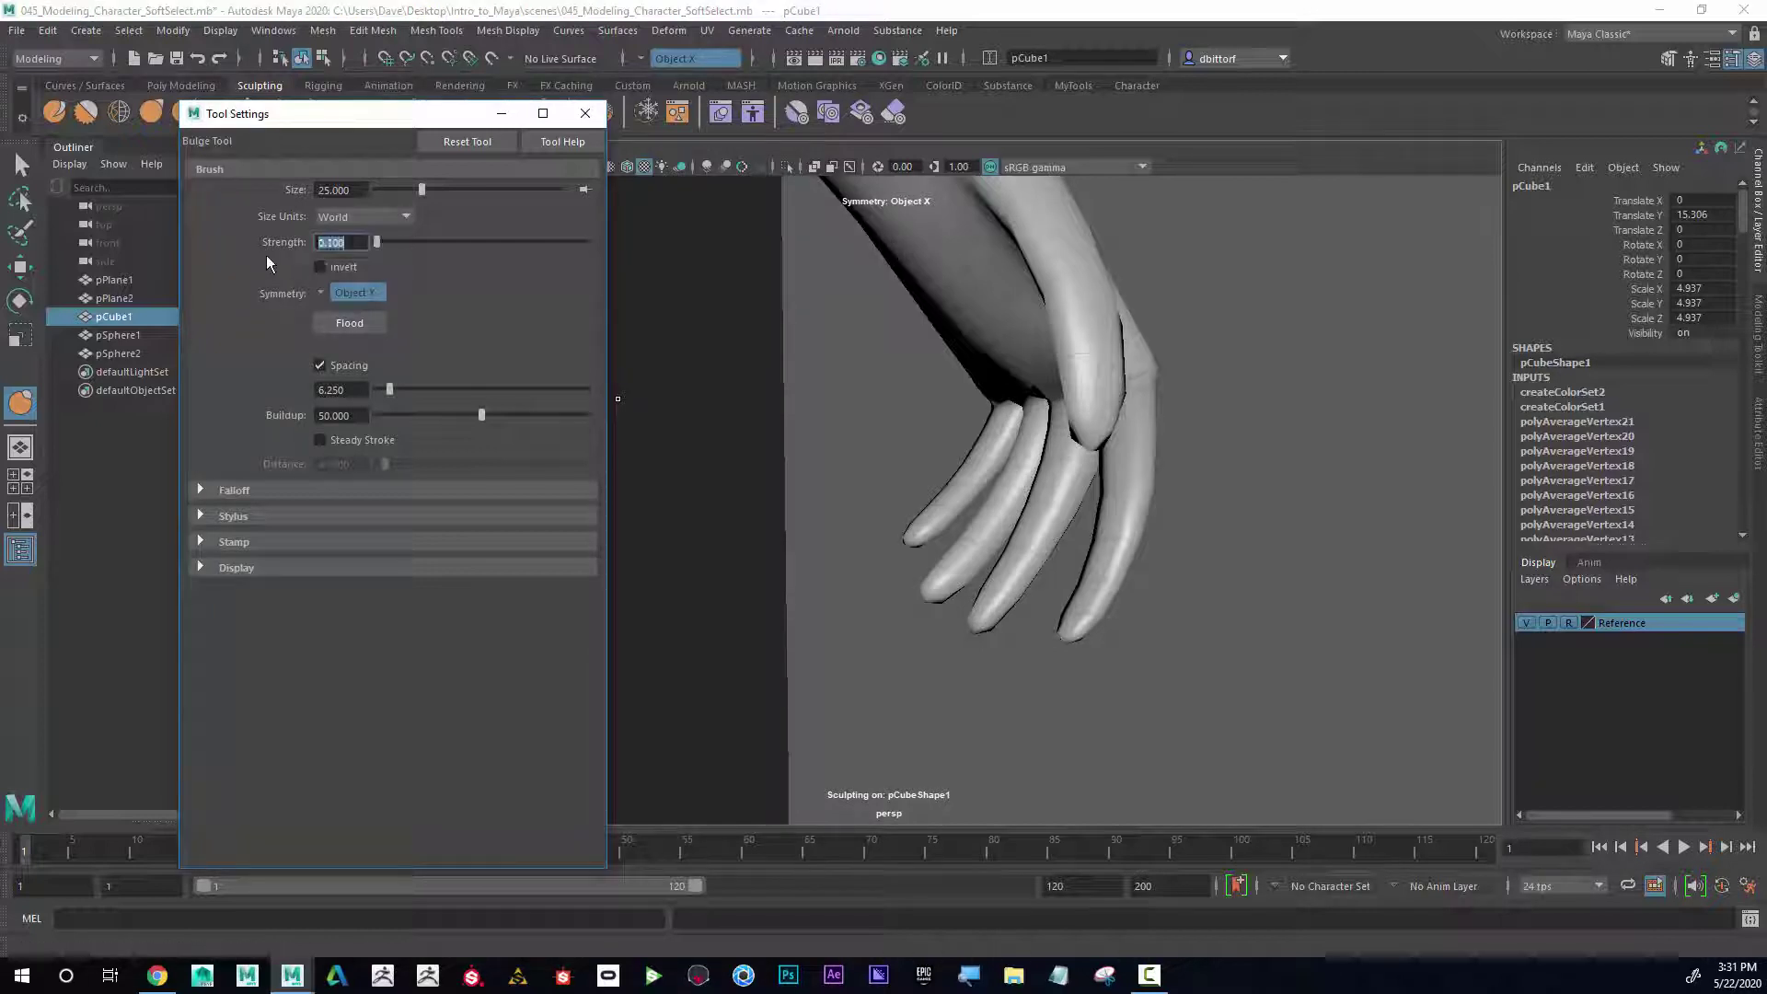
{"action": "left_click", "coordinate": [1112, 527]}
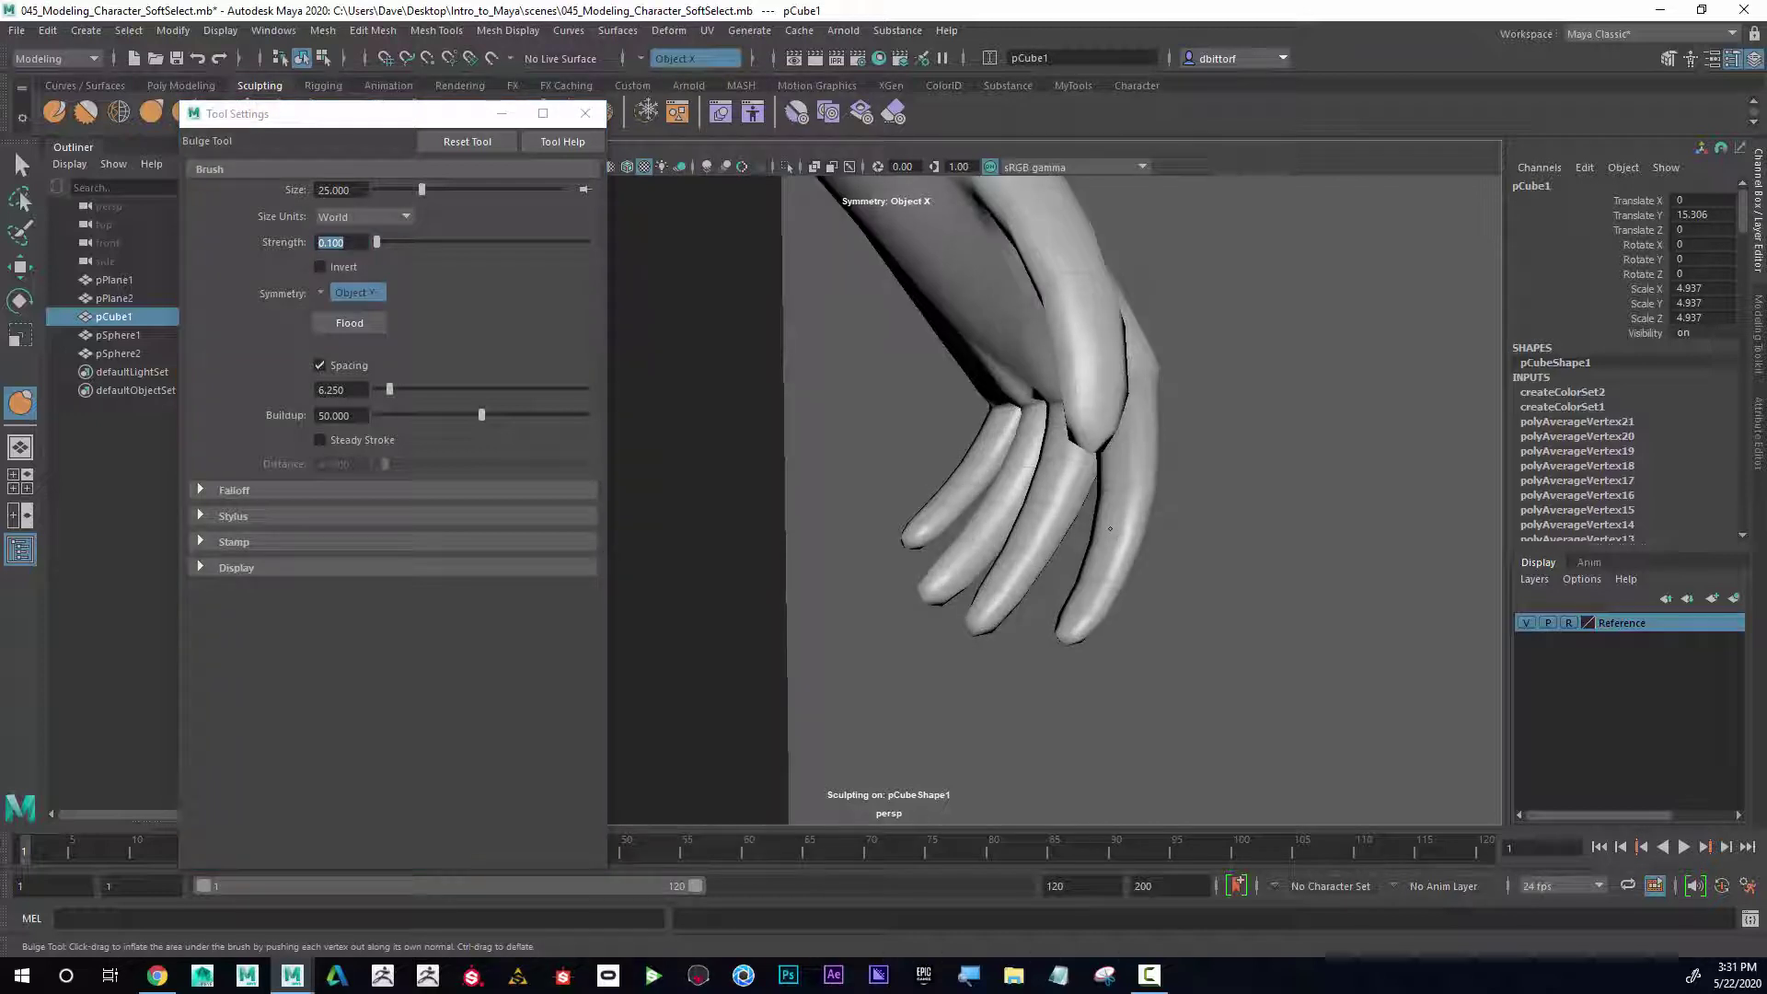
Reduce the Bulge brush size to about 0.174 so it fits a single finger
{"action": "key", "text": "b"}
{"action": "mouse_move", "coordinate": [1147, 517]}
{"action": "left_mouse_down"}
{"action": "mouse_move", "coordinate": [1147, 495]}
{"action": "mouse_move", "coordinate": [792, 452]}
{"action": "left_mouse_up"}
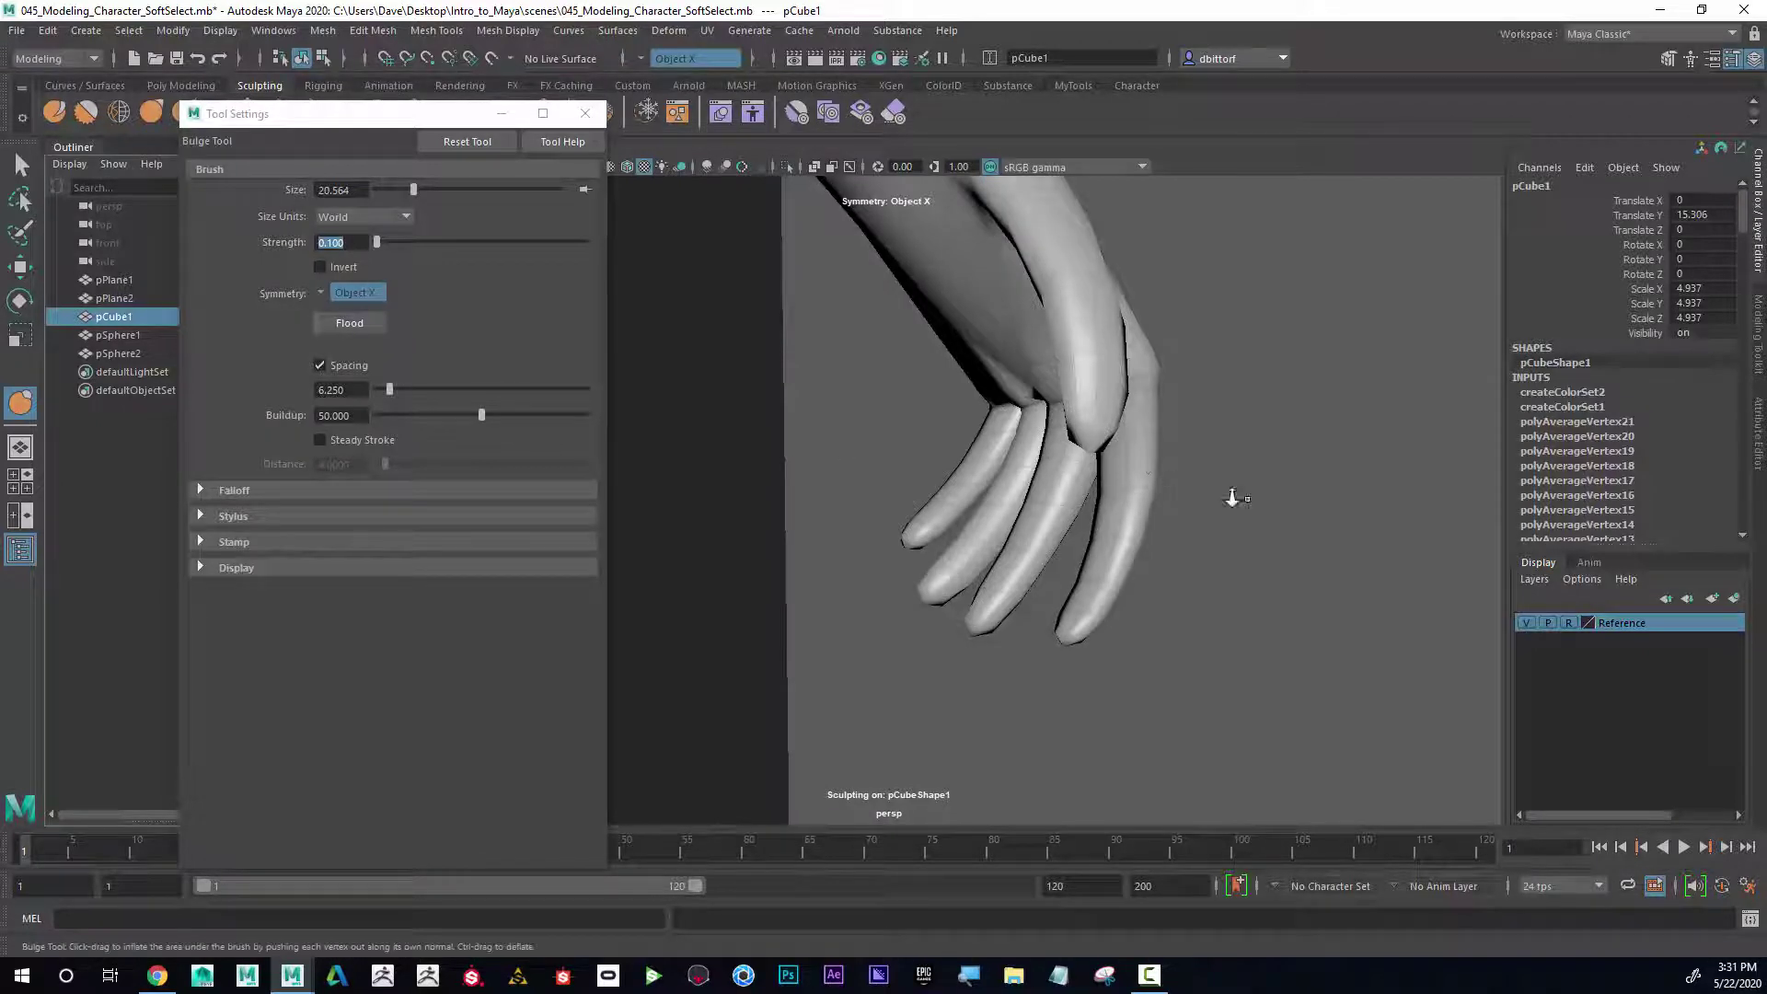
{"action": "right_click_drag", "start_coordinate": [1231, 498], "coordinate": [622, 460], "text": "alt"}
{"action": "right_click_drag", "start_coordinate": [864, 427], "coordinate": [680, 440], "text": "alt"}
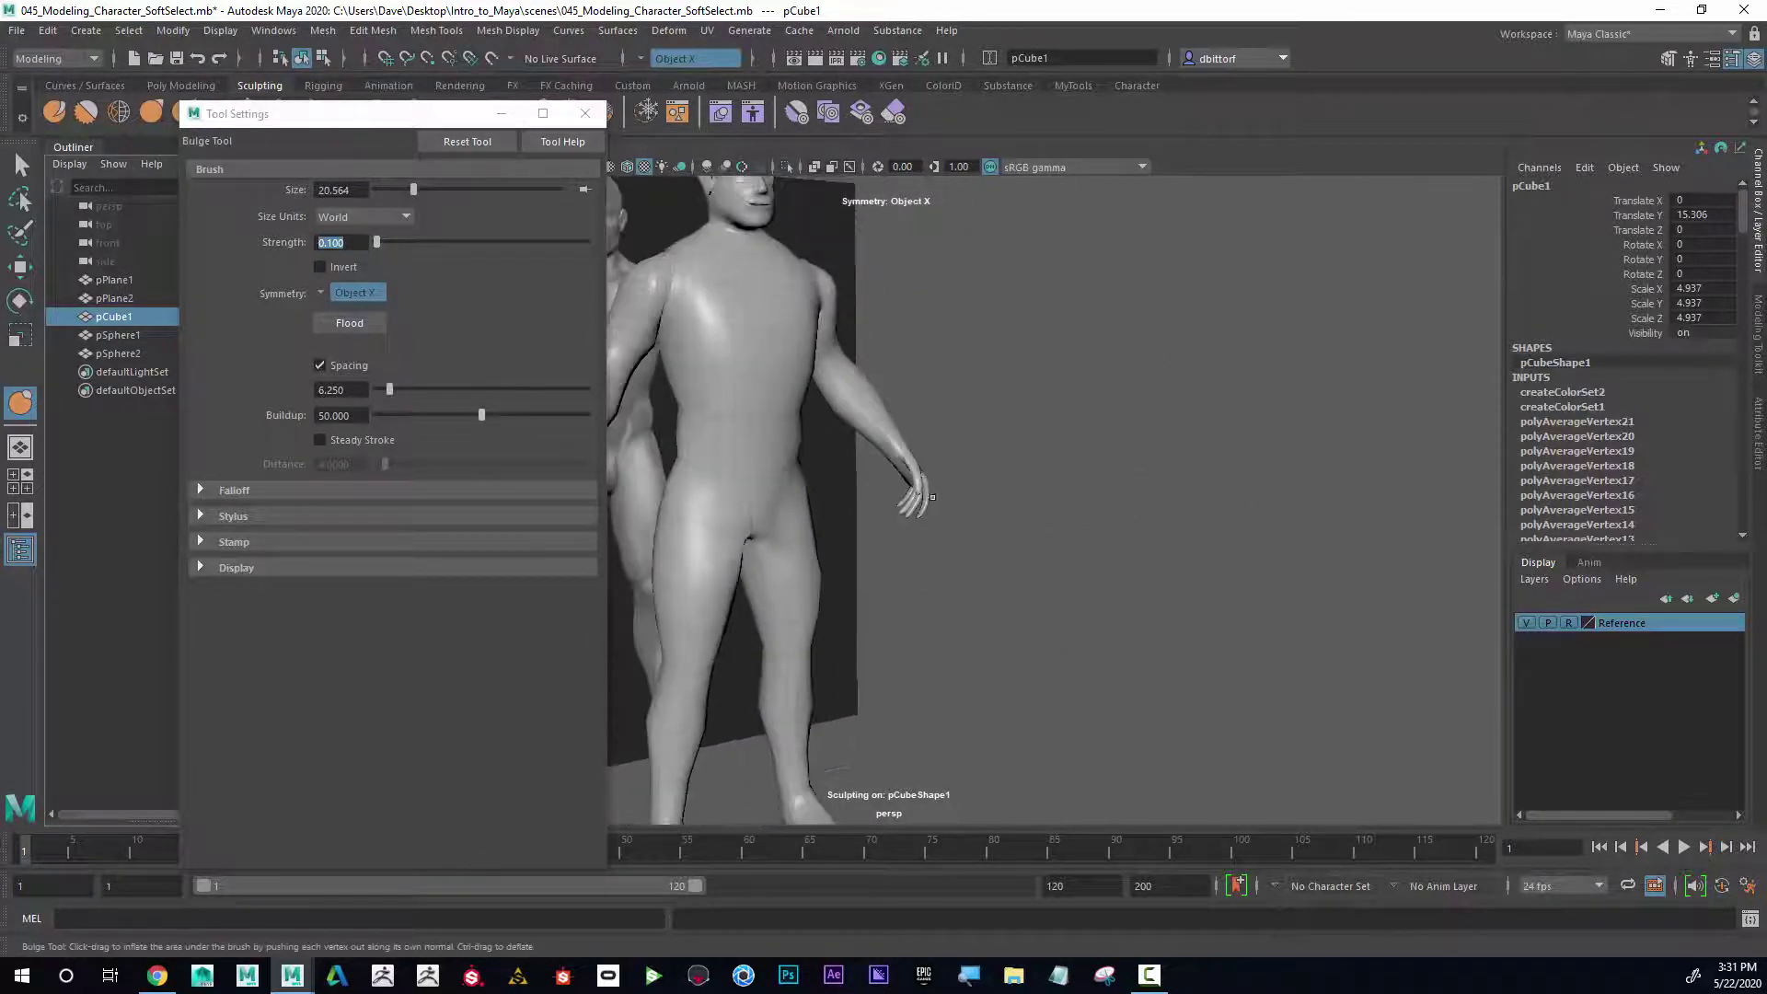
{"action": "right_click_drag", "start_coordinate": [932, 497], "coordinate": [889, 480], "text": "alt"}
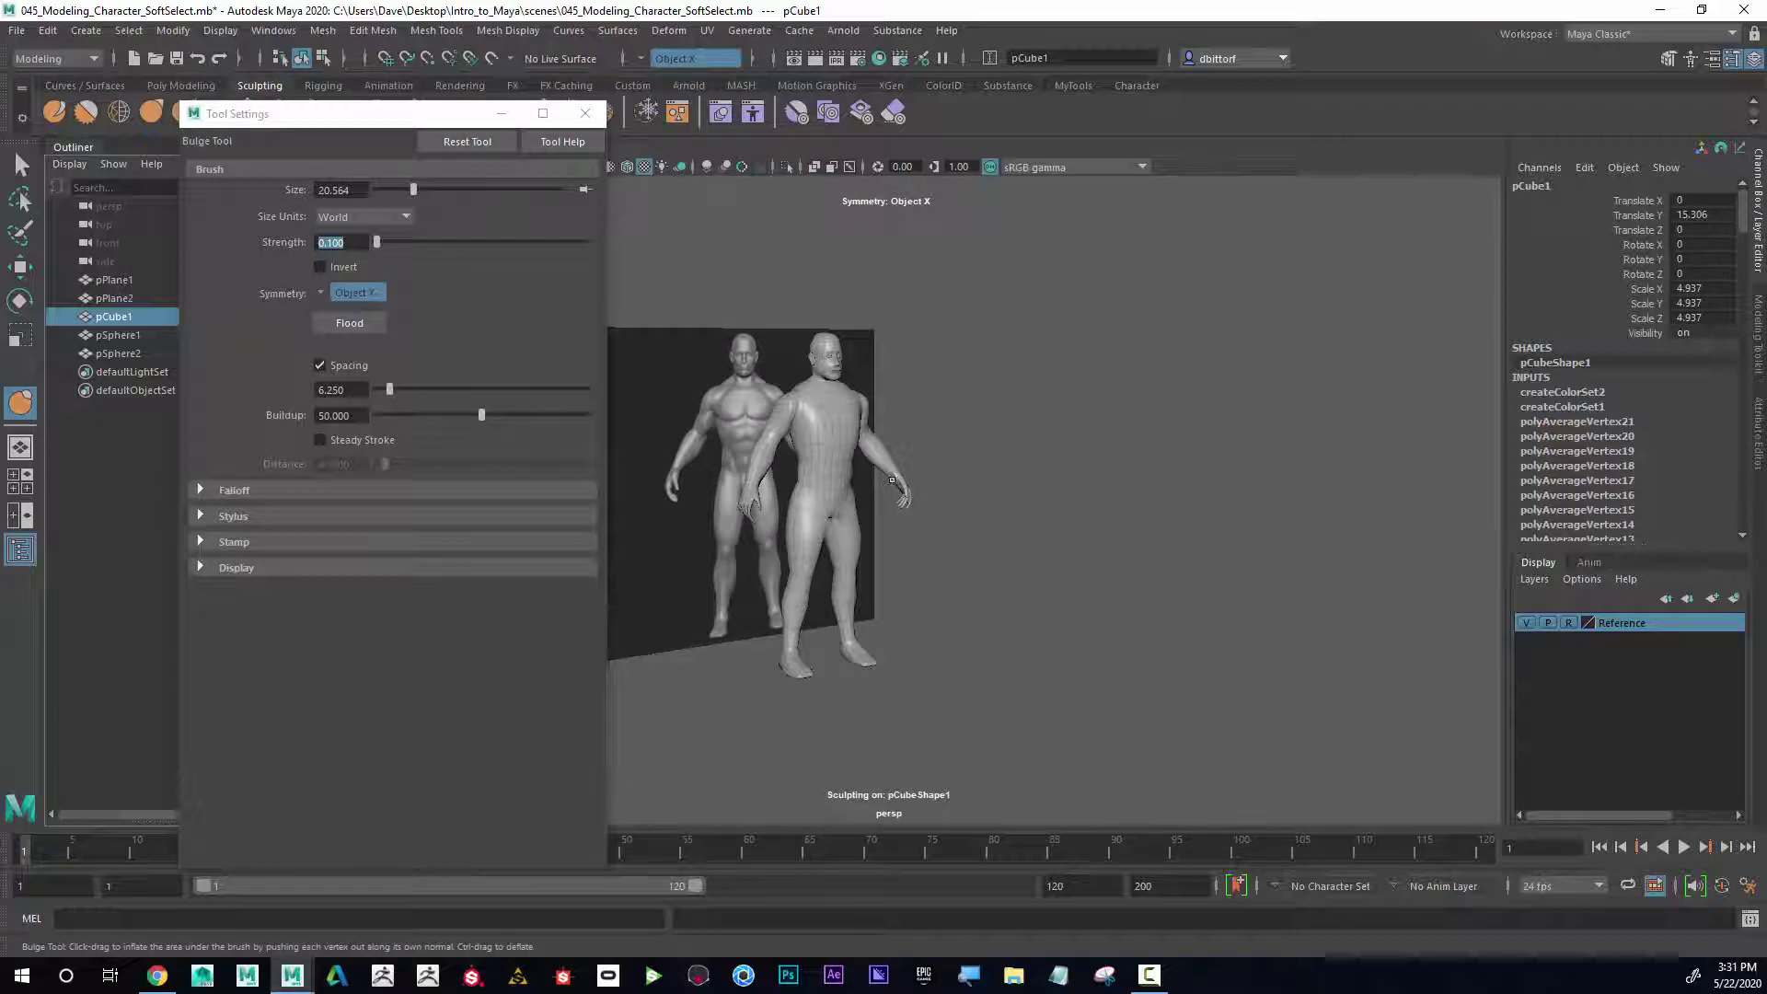
{"action": "key", "text": "b"}
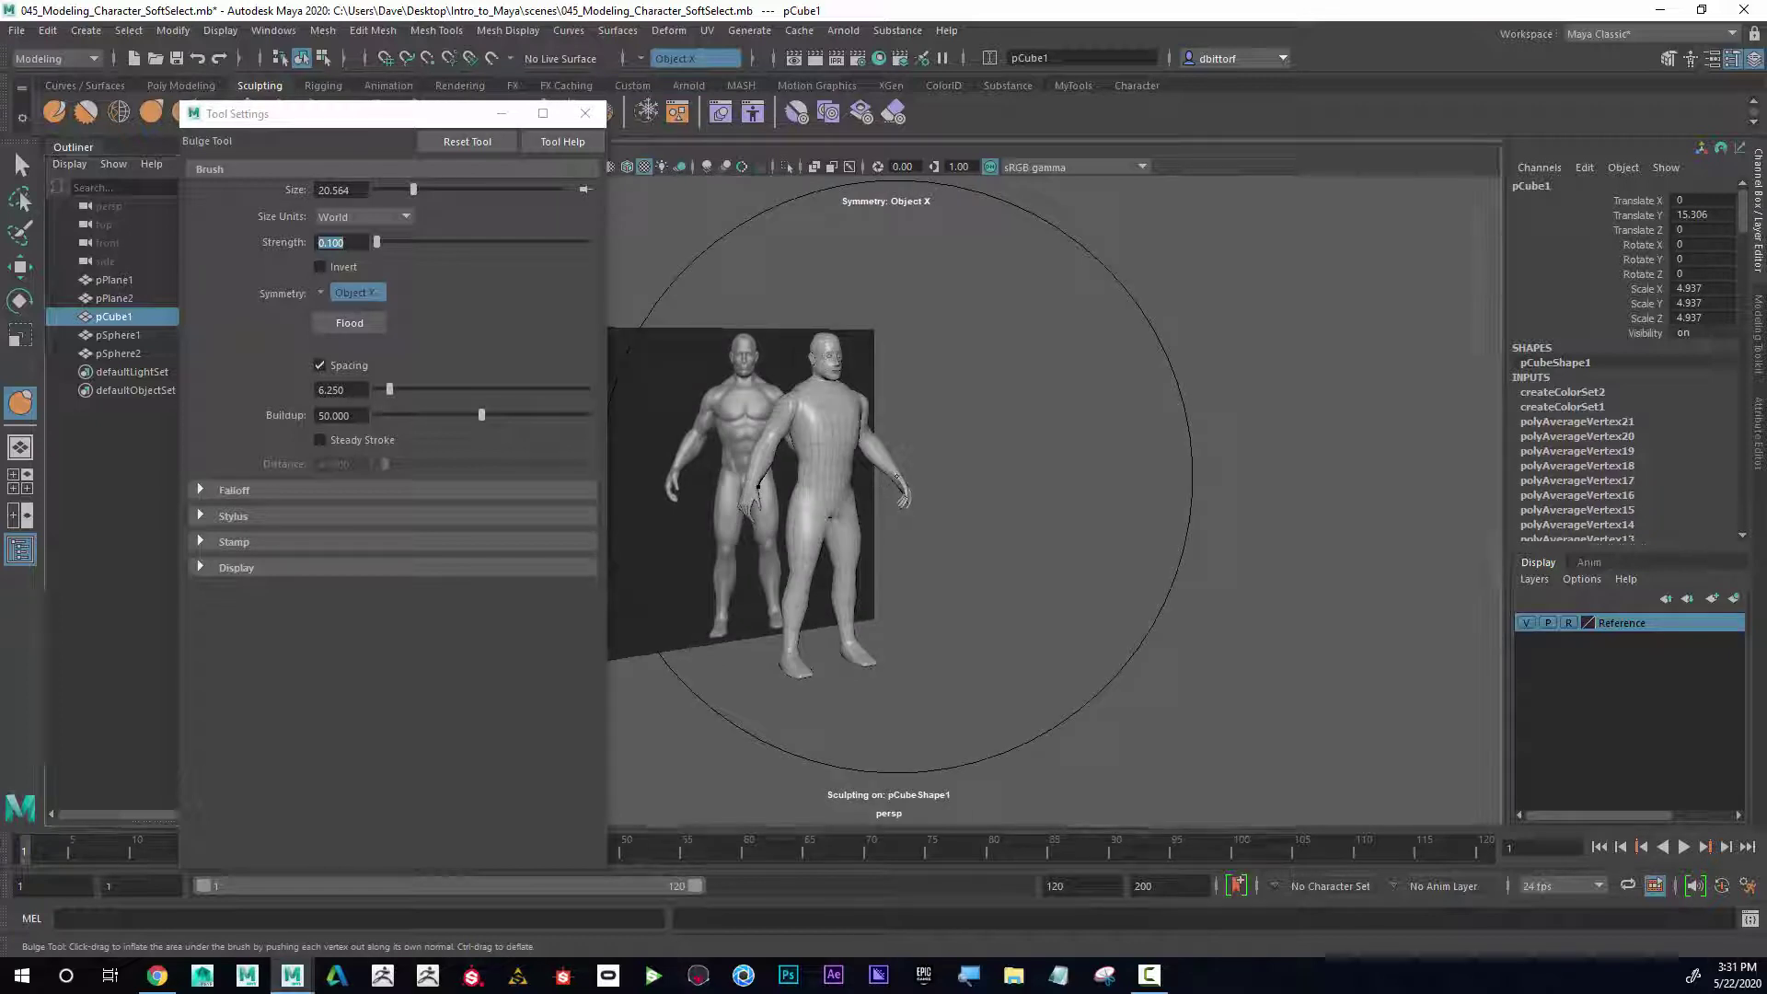
{"action": "left_click_drag", "start_coordinate": [896, 476], "coordinate": [699, 476]}
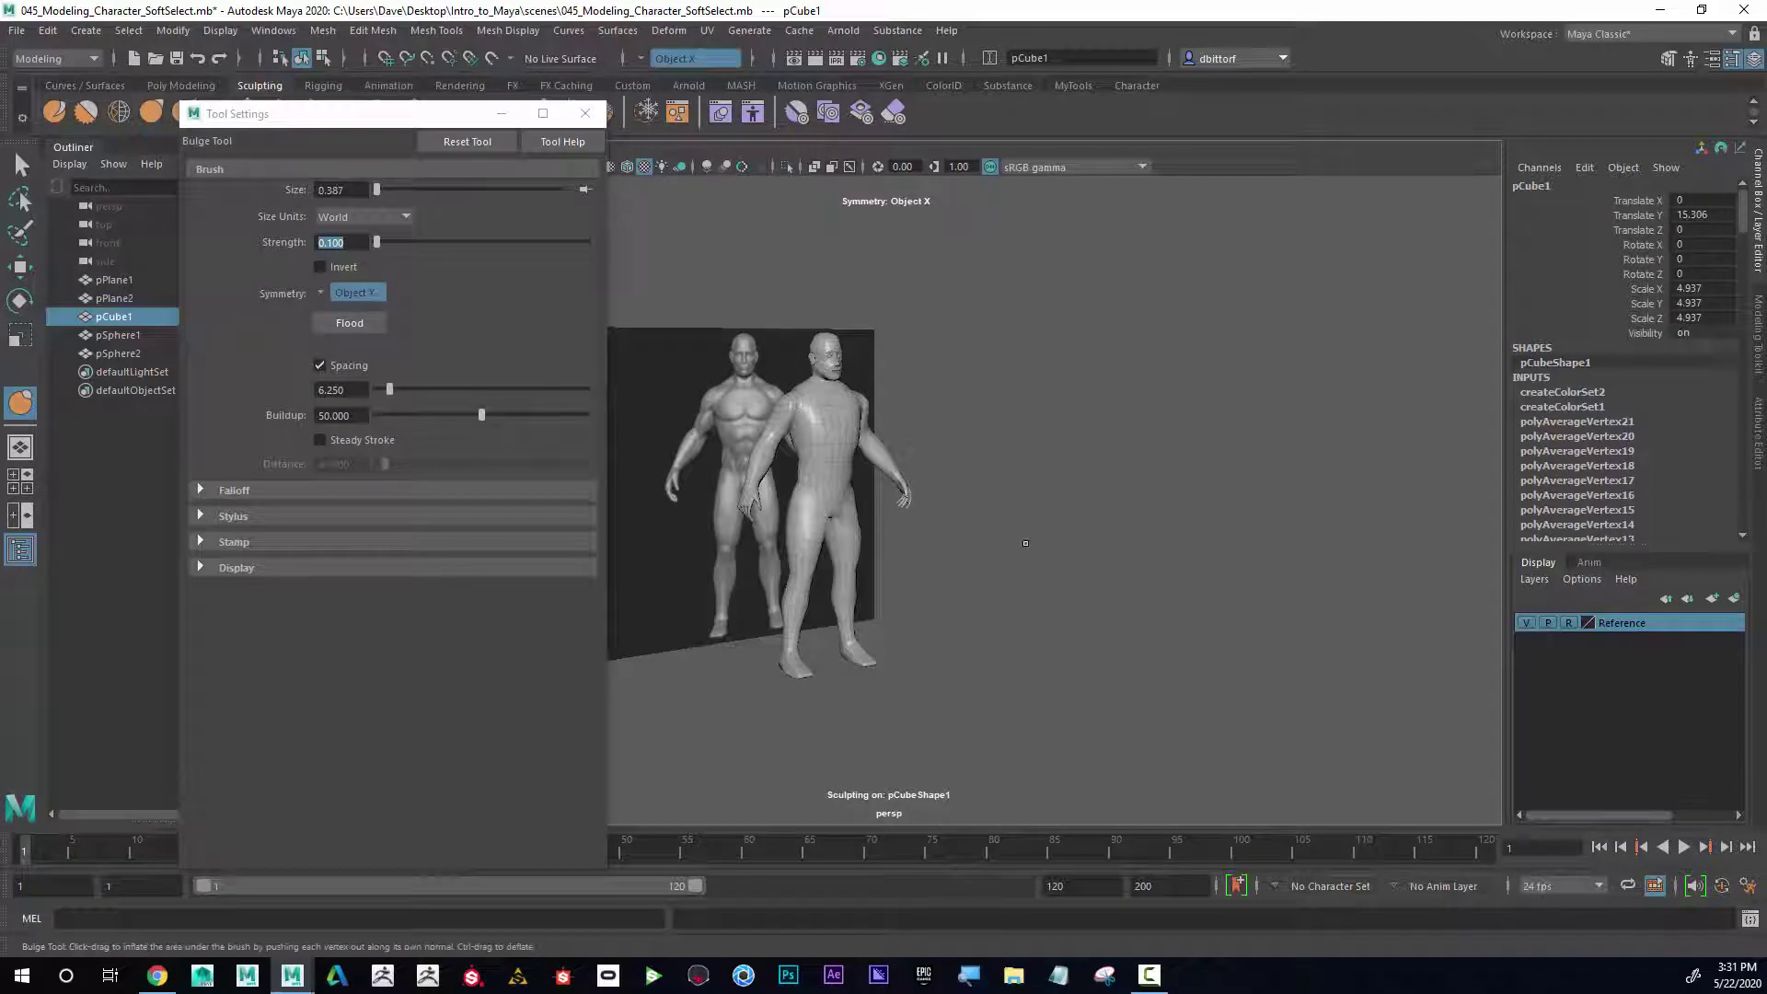
{"action": "scroll", "coordinate": [921, 497], "scroll_direction": "up", "scroll_amount": 10}
{"action": "middle_click_drag", "start_coordinate": [1163, 601], "coordinate": [920, 571], "text": "alt"}
{"action": "left_click_drag", "start_coordinate": [974, 511], "coordinate": [911, 511]}
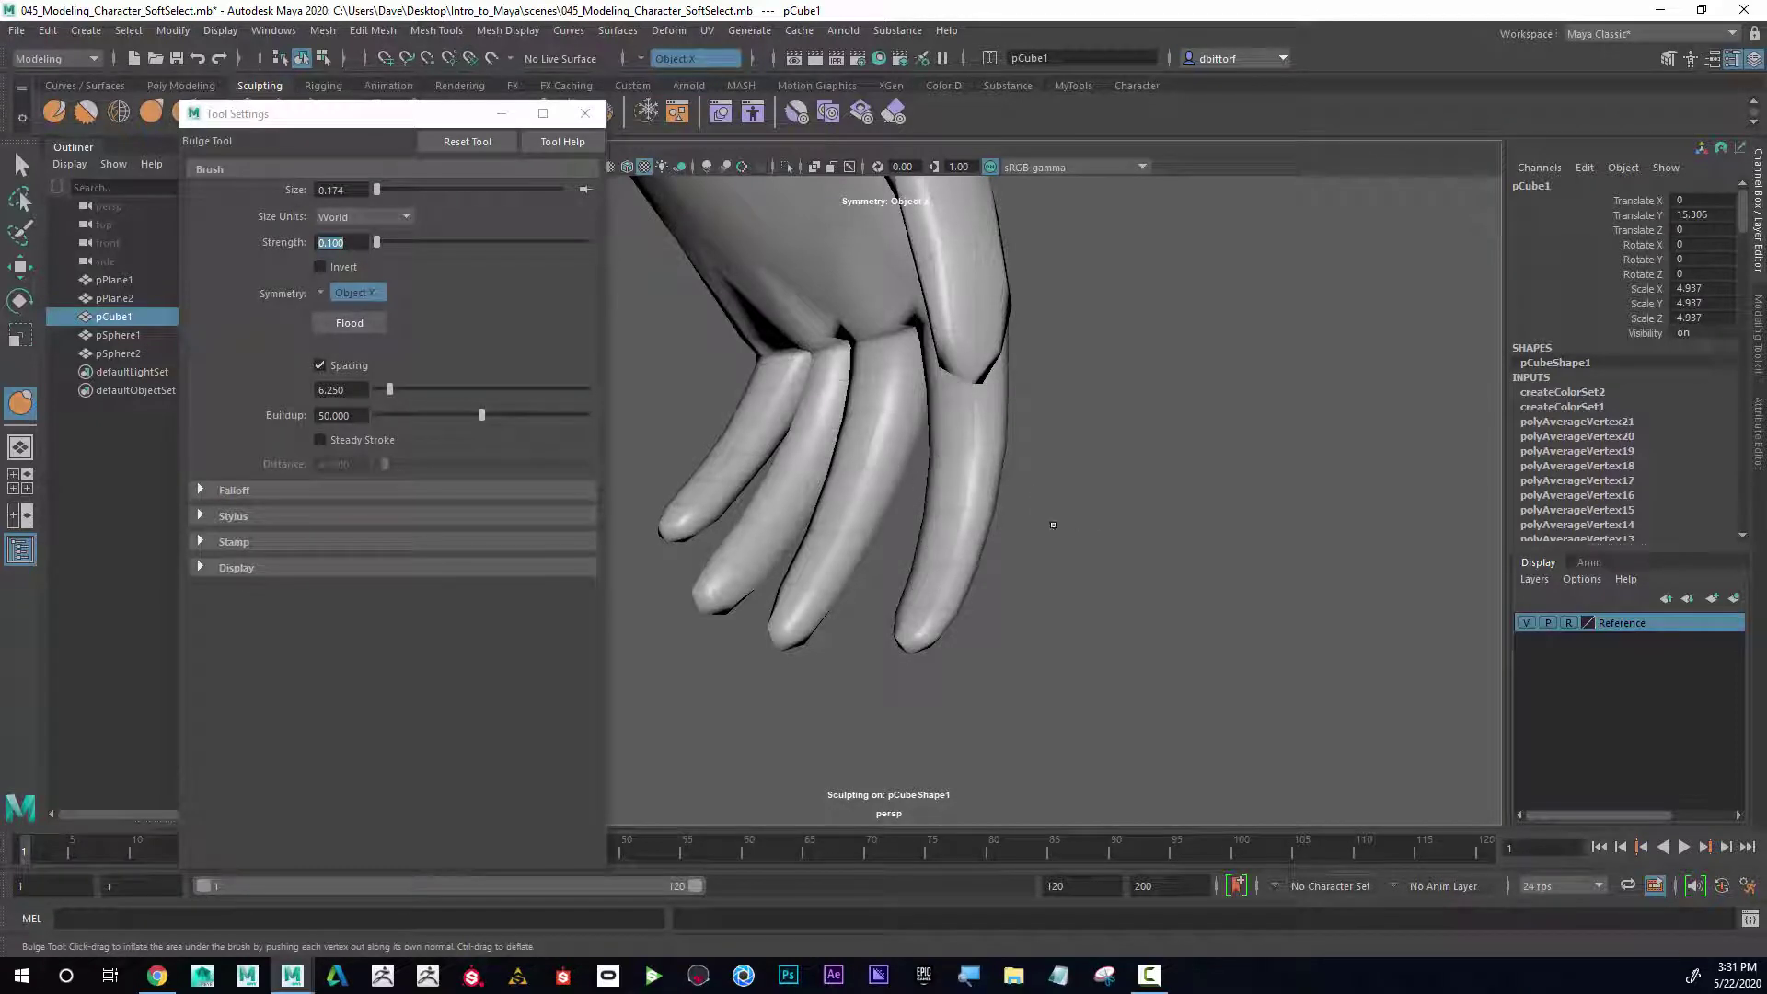
Inflate the palm side of the index, middle and ring fingers with Bulge strokes
{"action": "mouse_move", "coordinate": [1052, 524]}
{"action": "left_mouse_down", "text": "alt"}
{"action": "mouse_move", "coordinate": [828, 460]}
{"action": "mouse_move", "coordinate": [769, 390]}
{"action": "left_mouse_up", "text": "alt"}
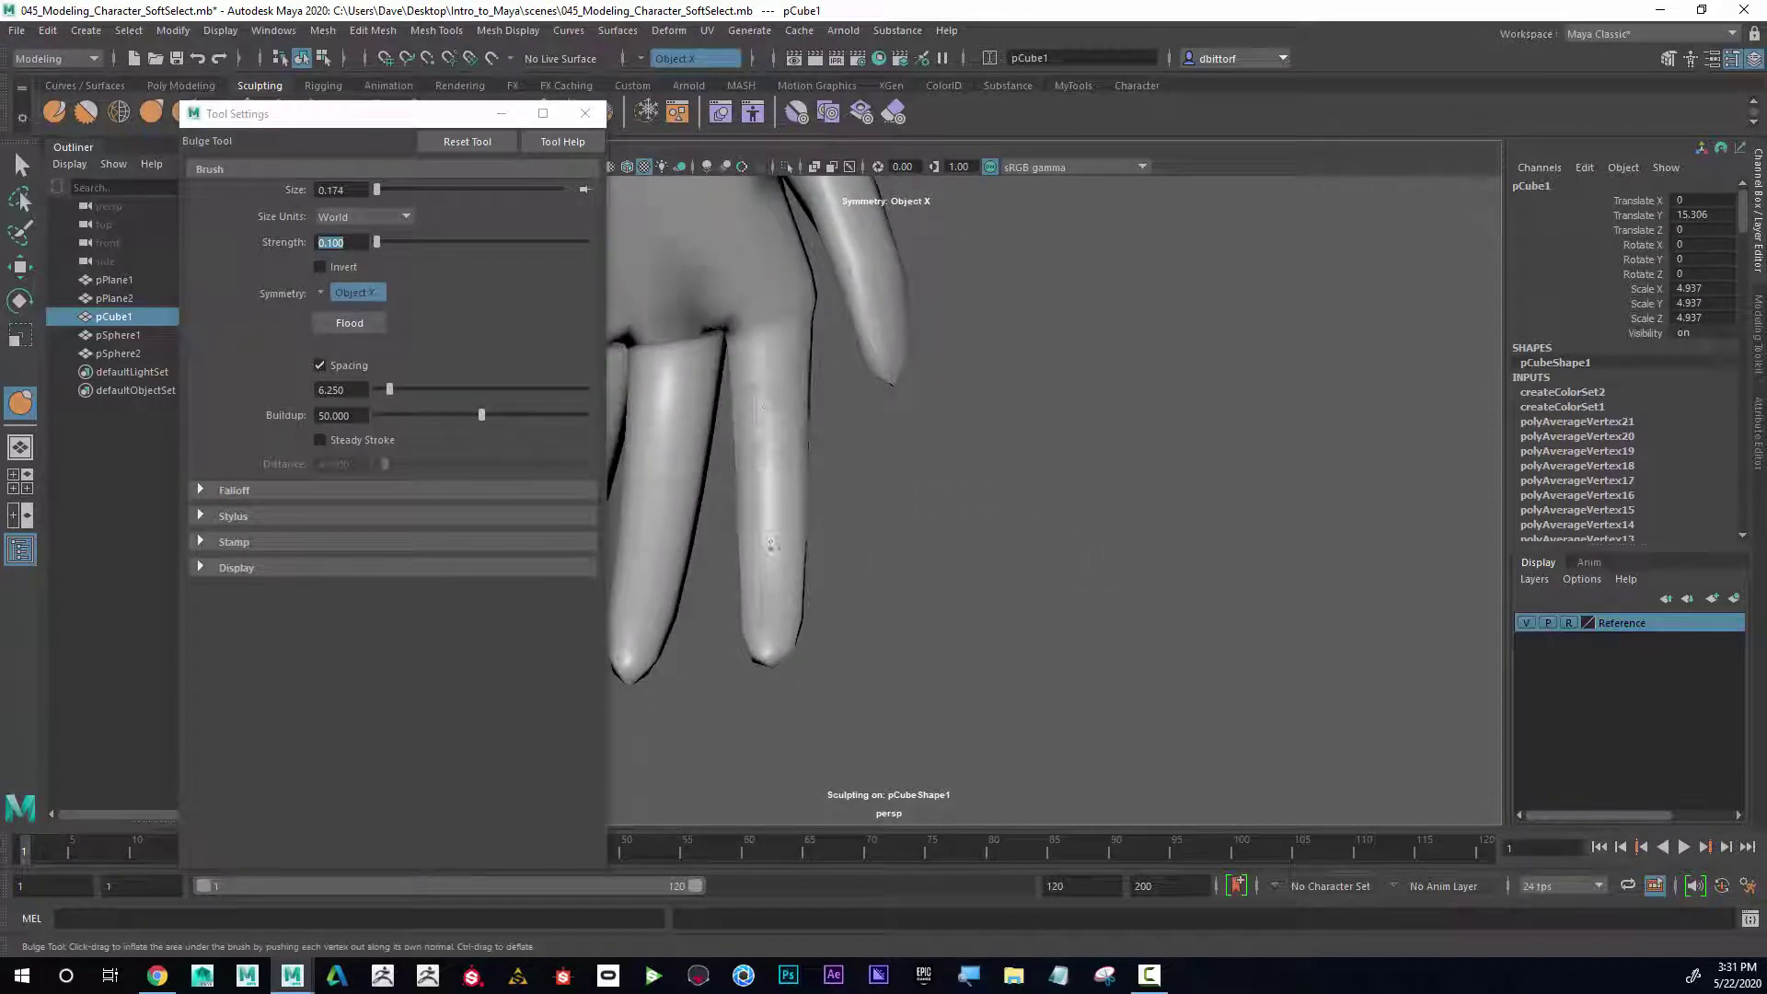
{"action": "left_click_drag", "start_coordinate": [769, 542], "coordinate": [765, 614]}
{"action": "left_click_drag", "start_coordinate": [938, 495], "coordinate": [897, 424], "text": "alt"}
{"action": "mouse_move", "coordinate": [874, 525]}
{"action": "left_mouse_down"}
{"action": "mouse_move", "coordinate": [837, 612]}
{"action": "mouse_move", "coordinate": [878, 578]}
{"action": "left_mouse_up"}
{"action": "left_click_drag", "start_coordinate": [824, 573], "coordinate": [1085, 512], "text": "alt"}
{"action": "middle_click_drag", "start_coordinate": [1085, 513], "coordinate": [1334, 509], "text": "alt"}
{"action": "left_click_drag", "start_coordinate": [941, 400], "coordinate": [905, 421]}
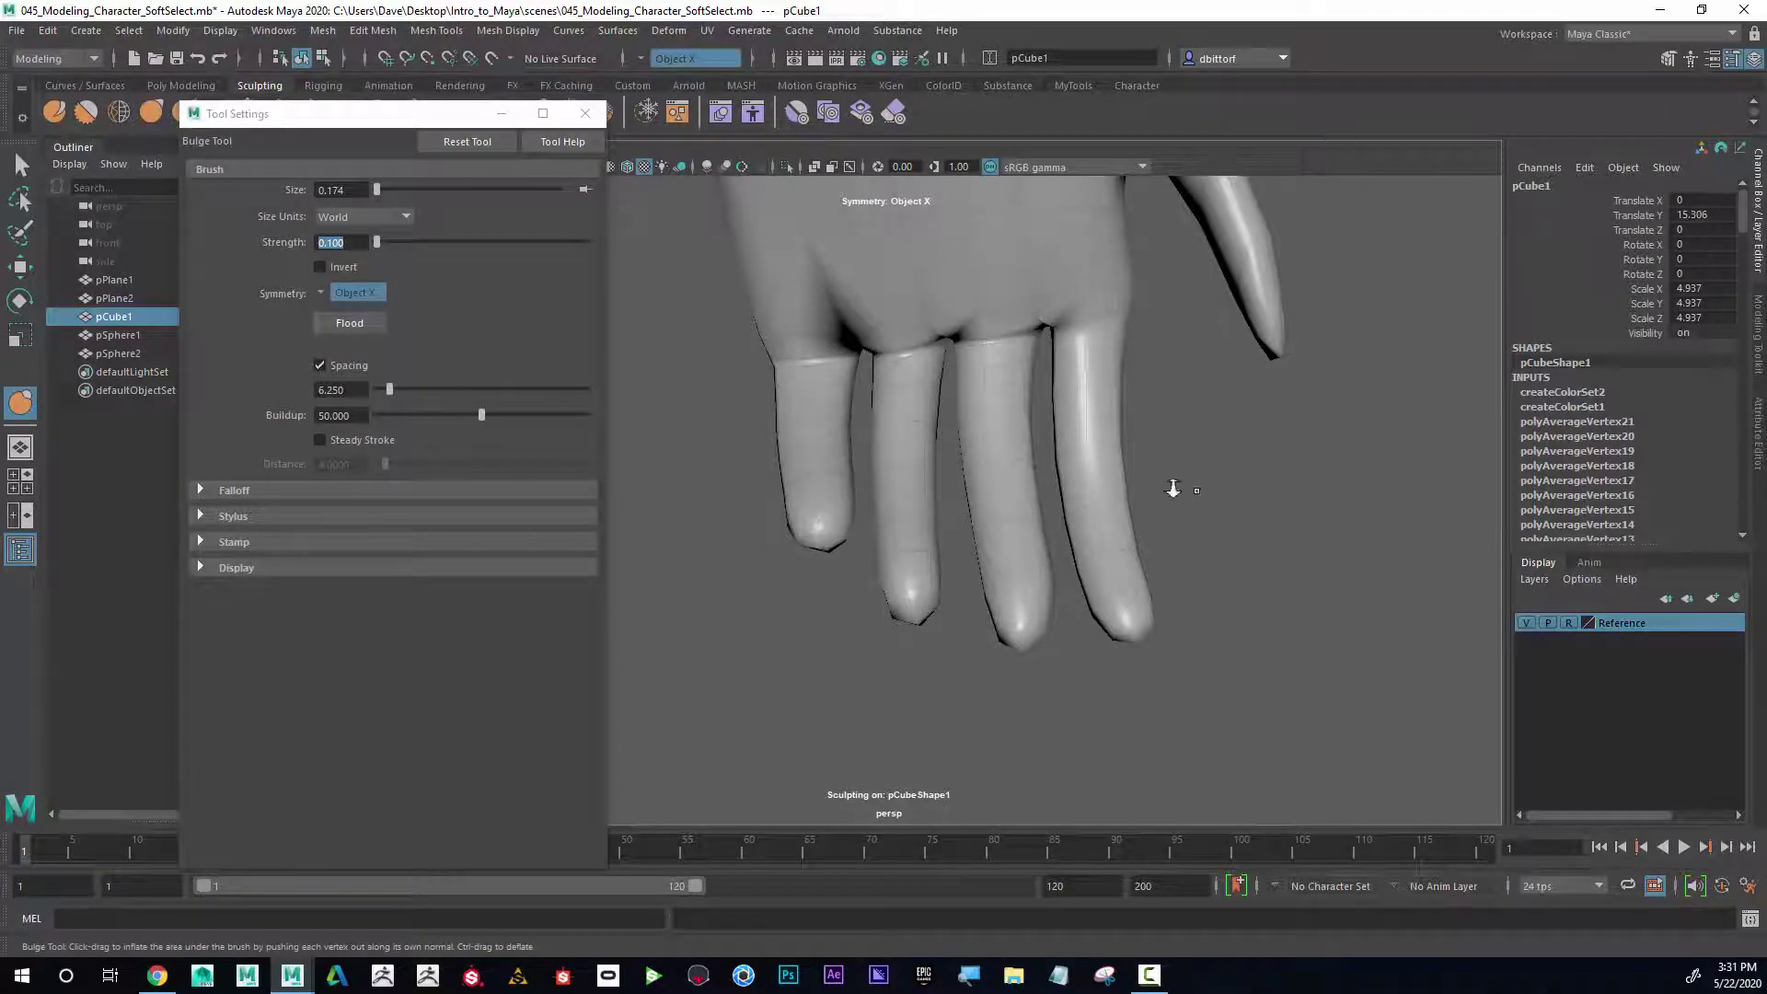
Bulge the knuckles along the back of the hand, working around it from several angles
{"action": "right_click_drag", "start_coordinate": [1173, 489], "coordinate": [1085, 443], "text": "alt"}
{"action": "mouse_move", "coordinate": [1085, 442]}
{"action": "left_mouse_down", "text": "alt"}
{"action": "mouse_move", "coordinate": [781, 438]}
{"action": "mouse_move", "coordinate": [765, 434]}
{"action": "mouse_move", "coordinate": [814, 393]}
{"action": "mouse_move", "coordinate": [716, 405]}
{"action": "mouse_move", "coordinate": [725, 370]}
{"action": "mouse_move", "coordinate": [889, 403]}
{"action": "left_mouse_up", "text": "alt"}
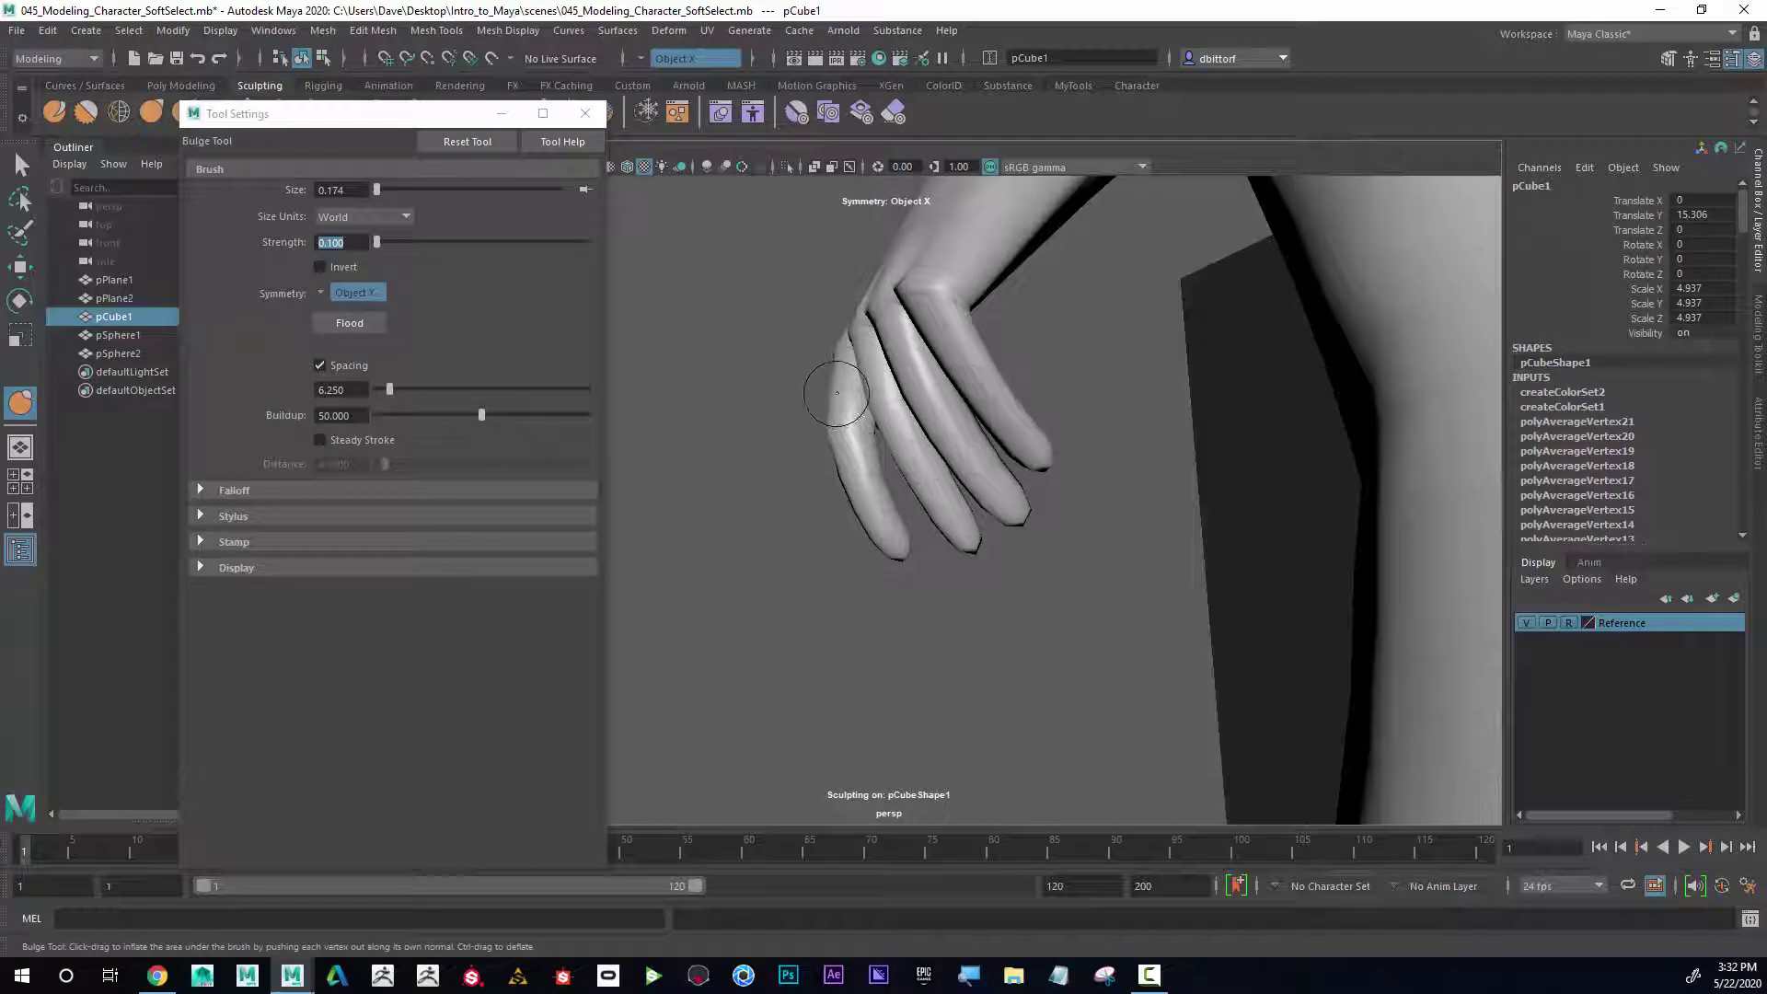
{"action": "mouse_move", "coordinate": [834, 413]}
{"action": "left_mouse_down", "text": "alt"}
{"action": "mouse_move", "coordinate": [947, 358]}
{"action": "mouse_move", "coordinate": [1016, 364]}
{"action": "left_mouse_up", "text": "alt"}
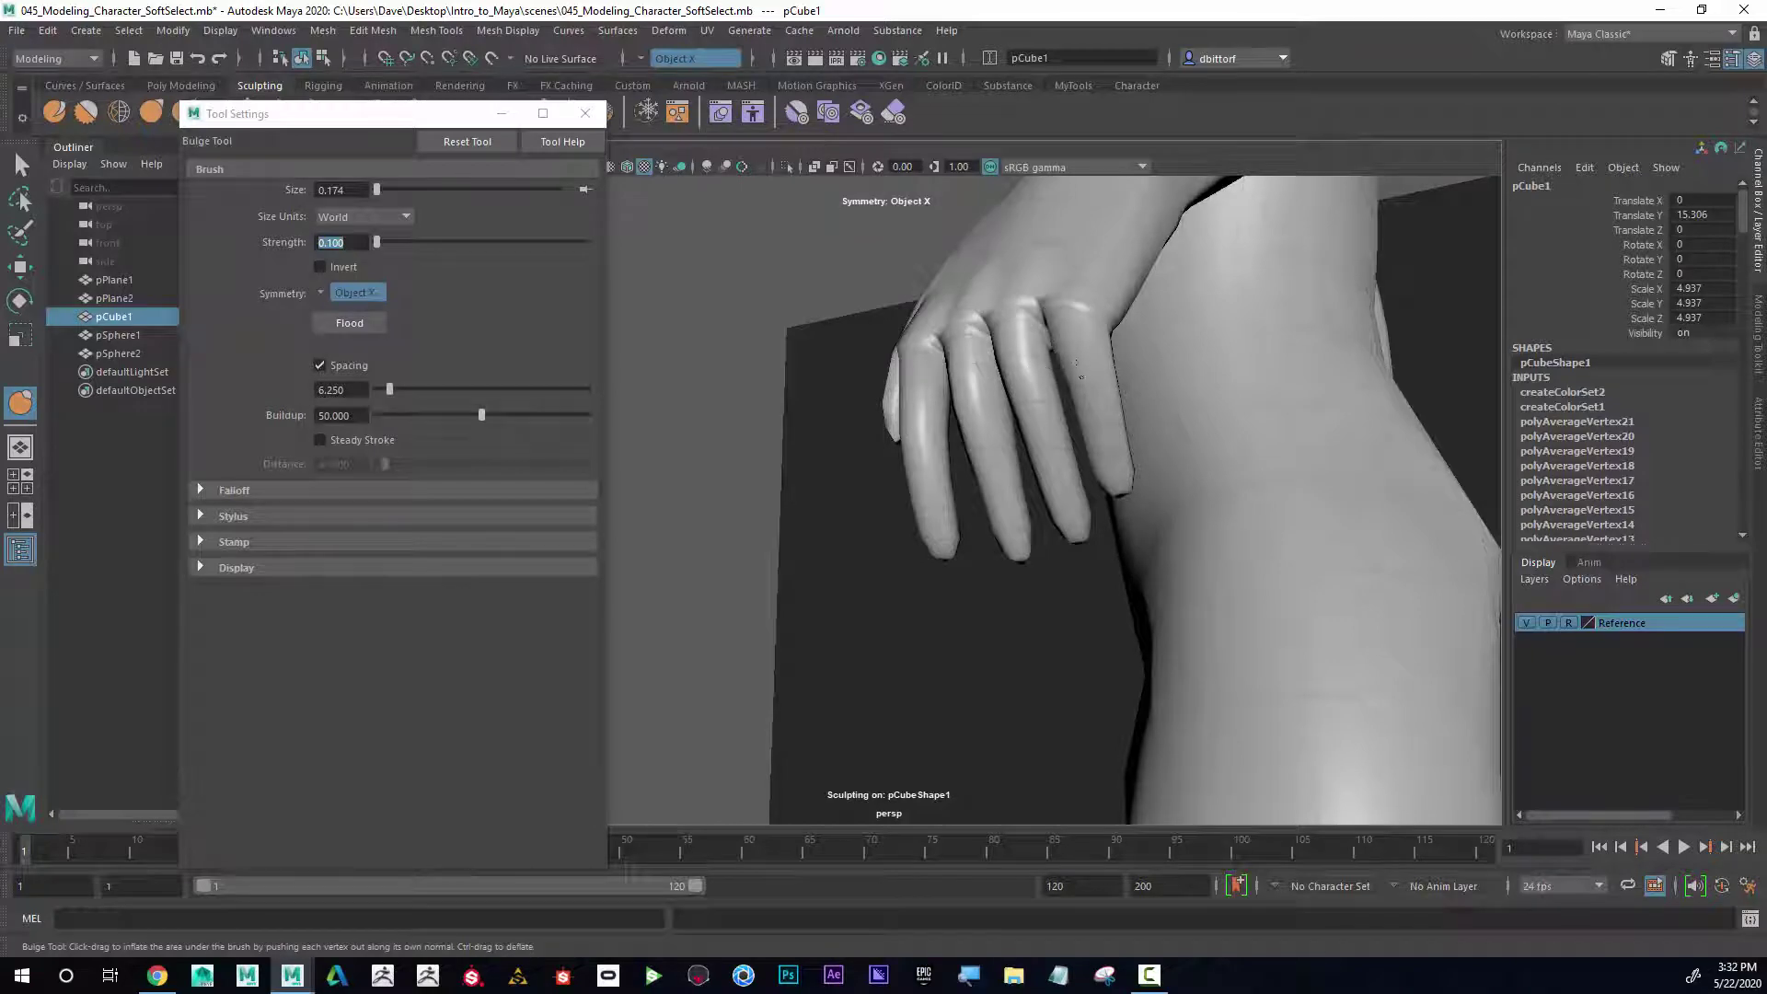
{"action": "mouse_move", "coordinate": [1093, 406]}
{"action": "left_mouse_down", "text": "alt"}
{"action": "mouse_move", "coordinate": [1215, 411]}
{"action": "mouse_move", "coordinate": [1142, 433]}
{"action": "mouse_move", "coordinate": [1038, 416]}
{"action": "left_mouse_up", "text": "alt"}
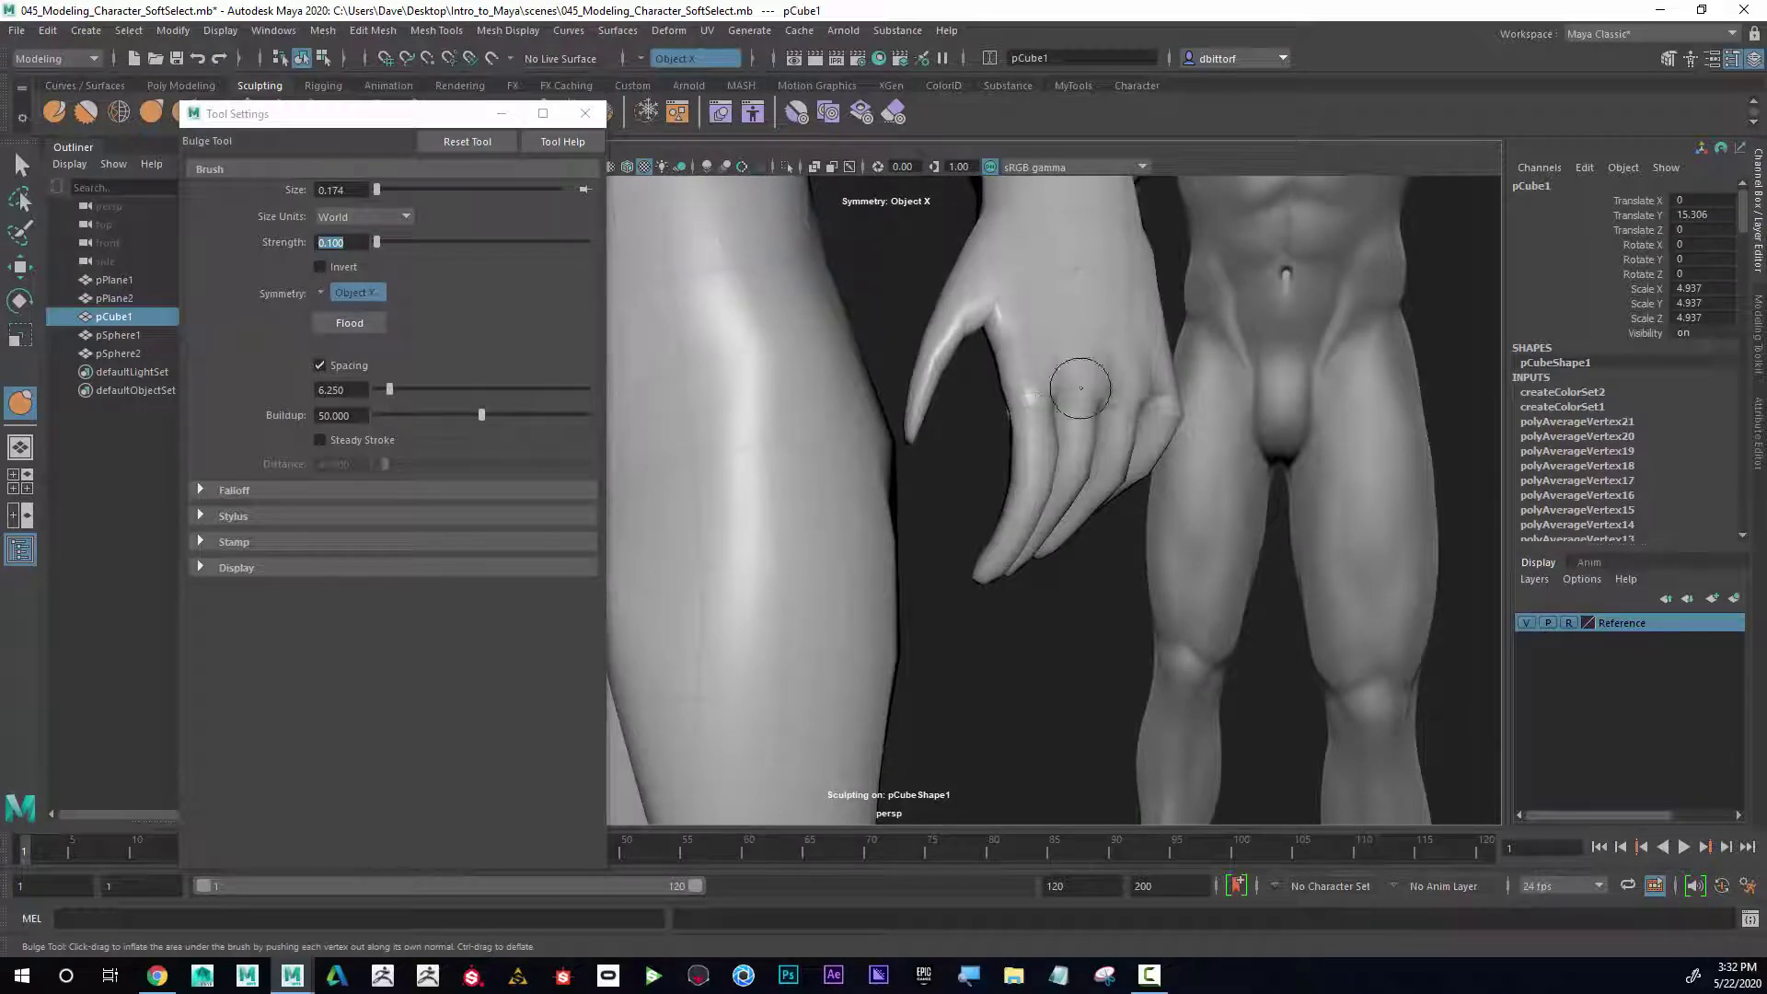
{"action": "mouse_move", "coordinate": [1076, 385]}
{"action": "left_mouse_down", "text": "alt"}
{"action": "mouse_move", "coordinate": [1090, 368]}
{"action": "mouse_move", "coordinate": [1075, 377]}
{"action": "mouse_move", "coordinate": [1170, 382]}
{"action": "mouse_move", "coordinate": [1140, 333]}
{"action": "mouse_move", "coordinate": [1086, 334]}
{"action": "left_mouse_up", "text": "alt"}
{"action": "middle_click_drag", "start_coordinate": [1086, 334], "coordinate": [1118, 343], "text": "alt"}
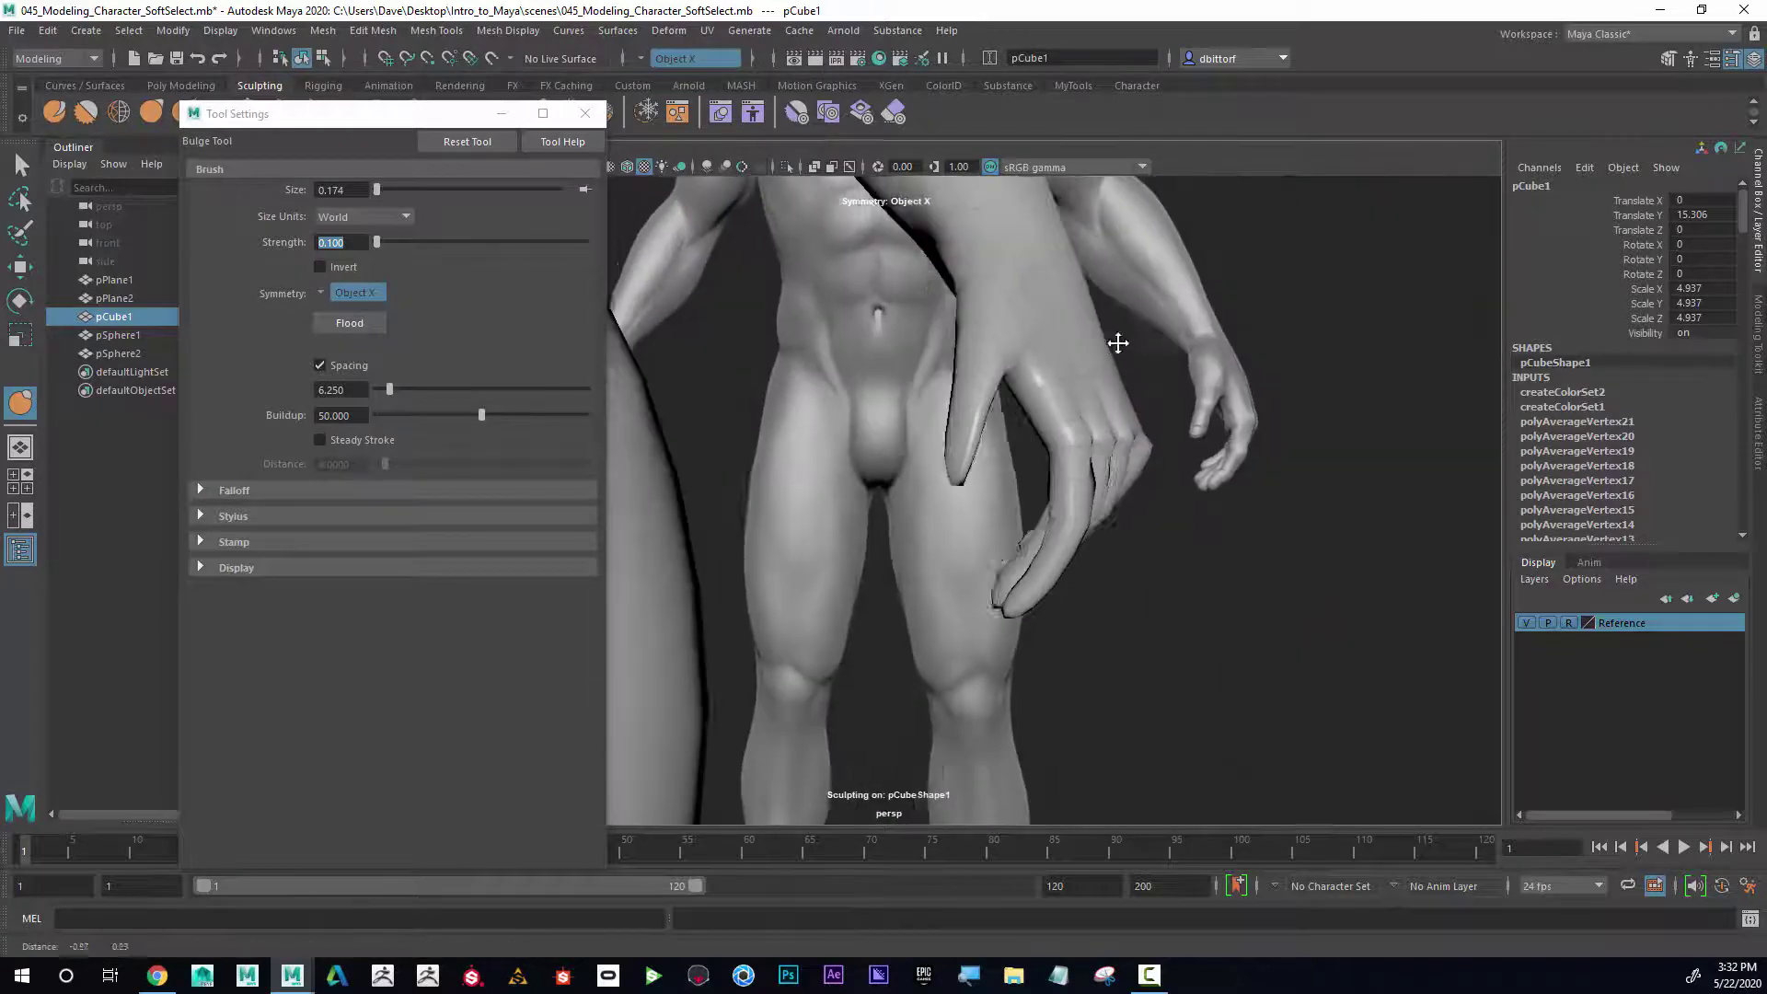
{"action": "left_click_drag", "start_coordinate": [1117, 343], "coordinate": [1207, 395], "text": "alt"}
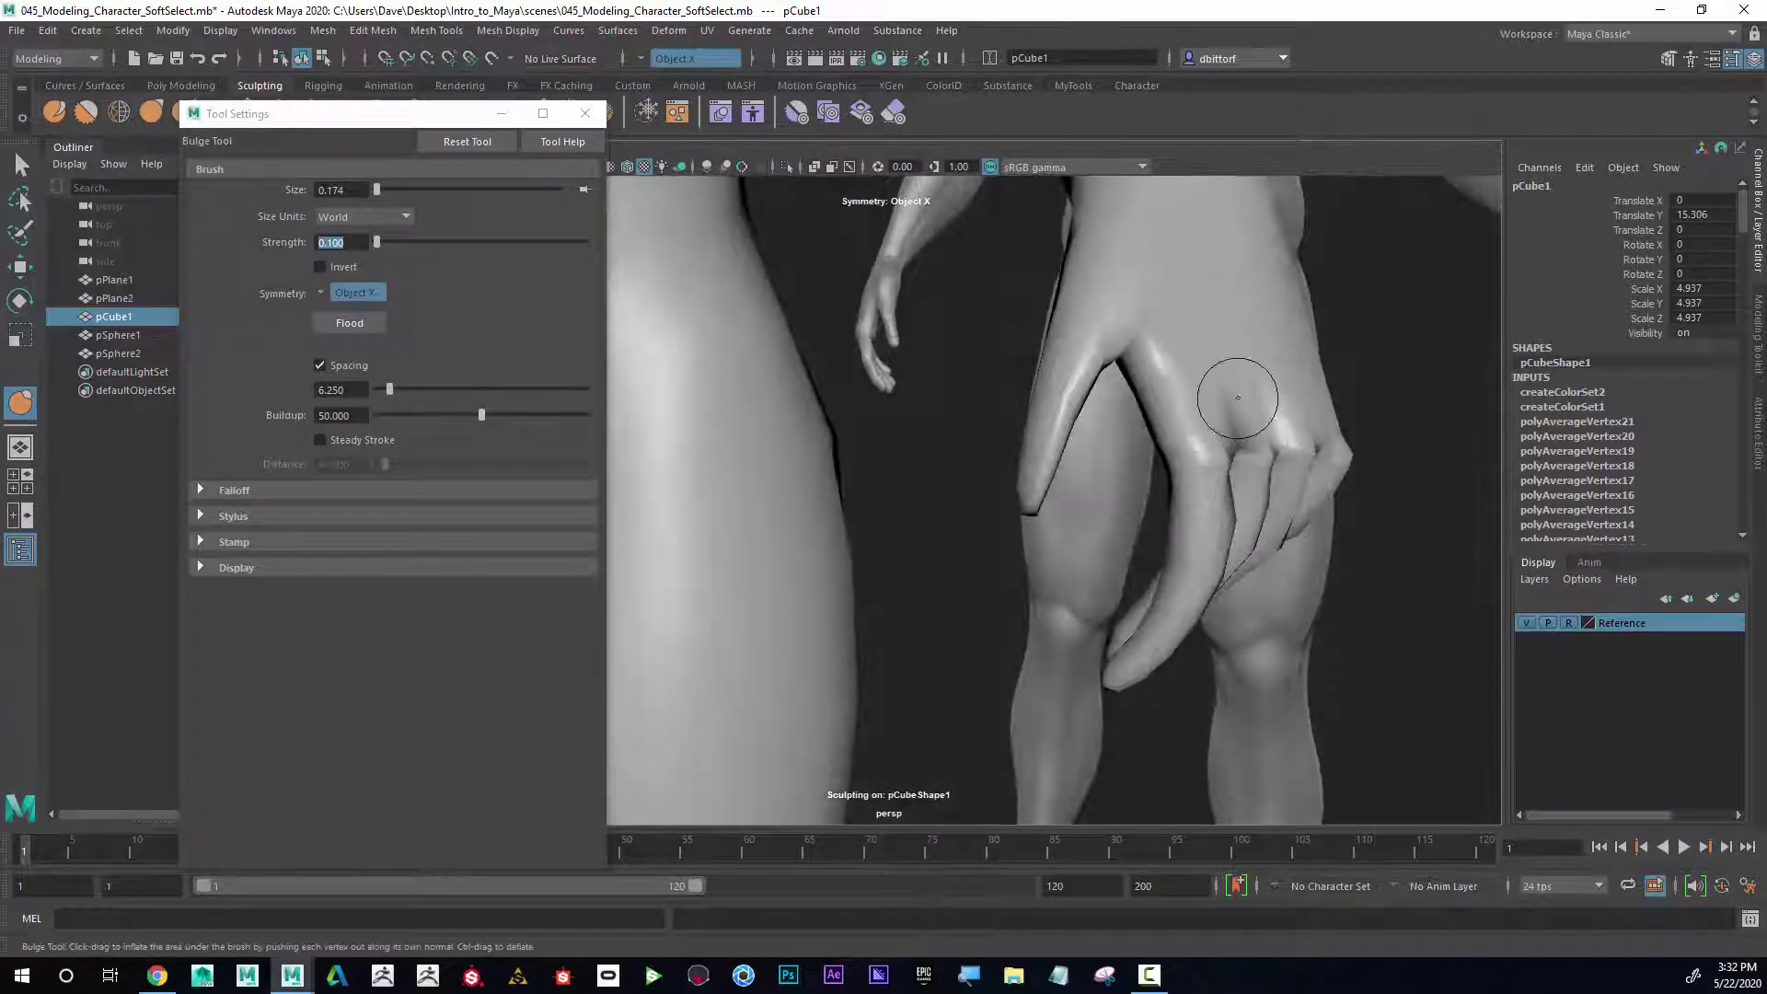
Undo the last four Bulge strokes on the back of the hand
{"action": "key", "text": "ctrl+z"}
{"action": "key", "text": "ctrl+z"}
{"action": "key", "text": "ctrl+z"}
{"action": "key", "text": "ctrl+z"}
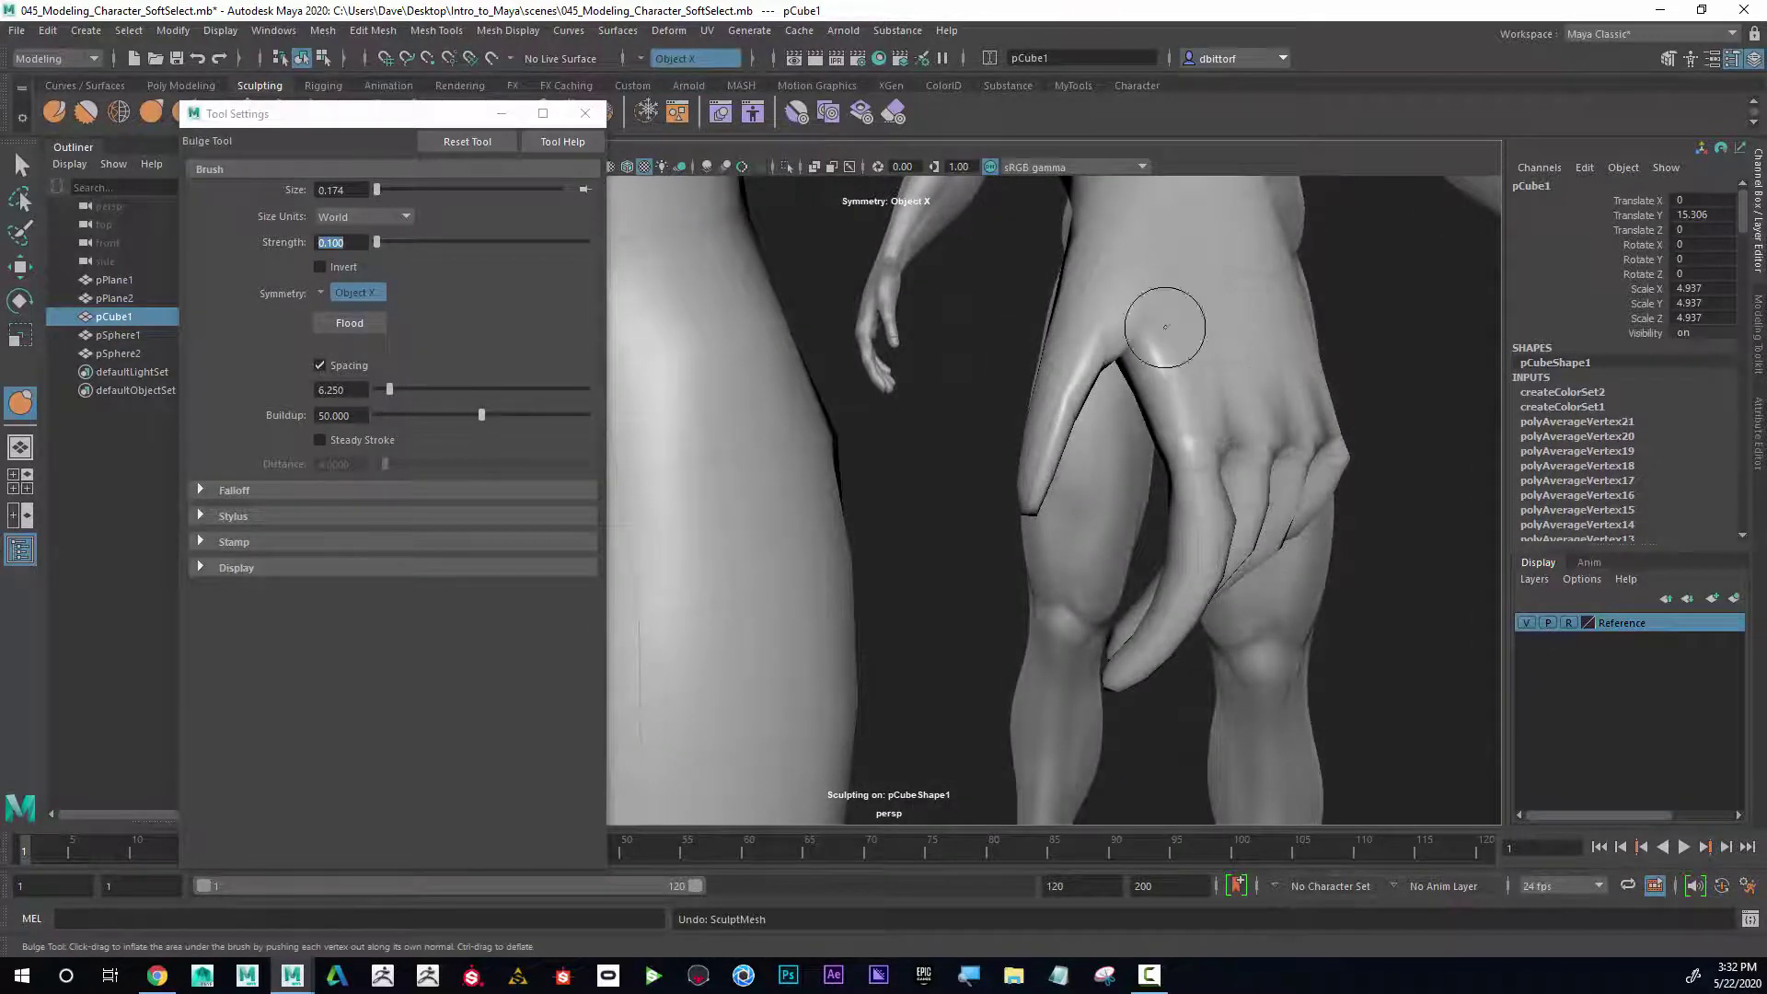
{"action": "left_click_drag", "start_coordinate": [1165, 326], "coordinate": [1203, 481], "text": "alt"}
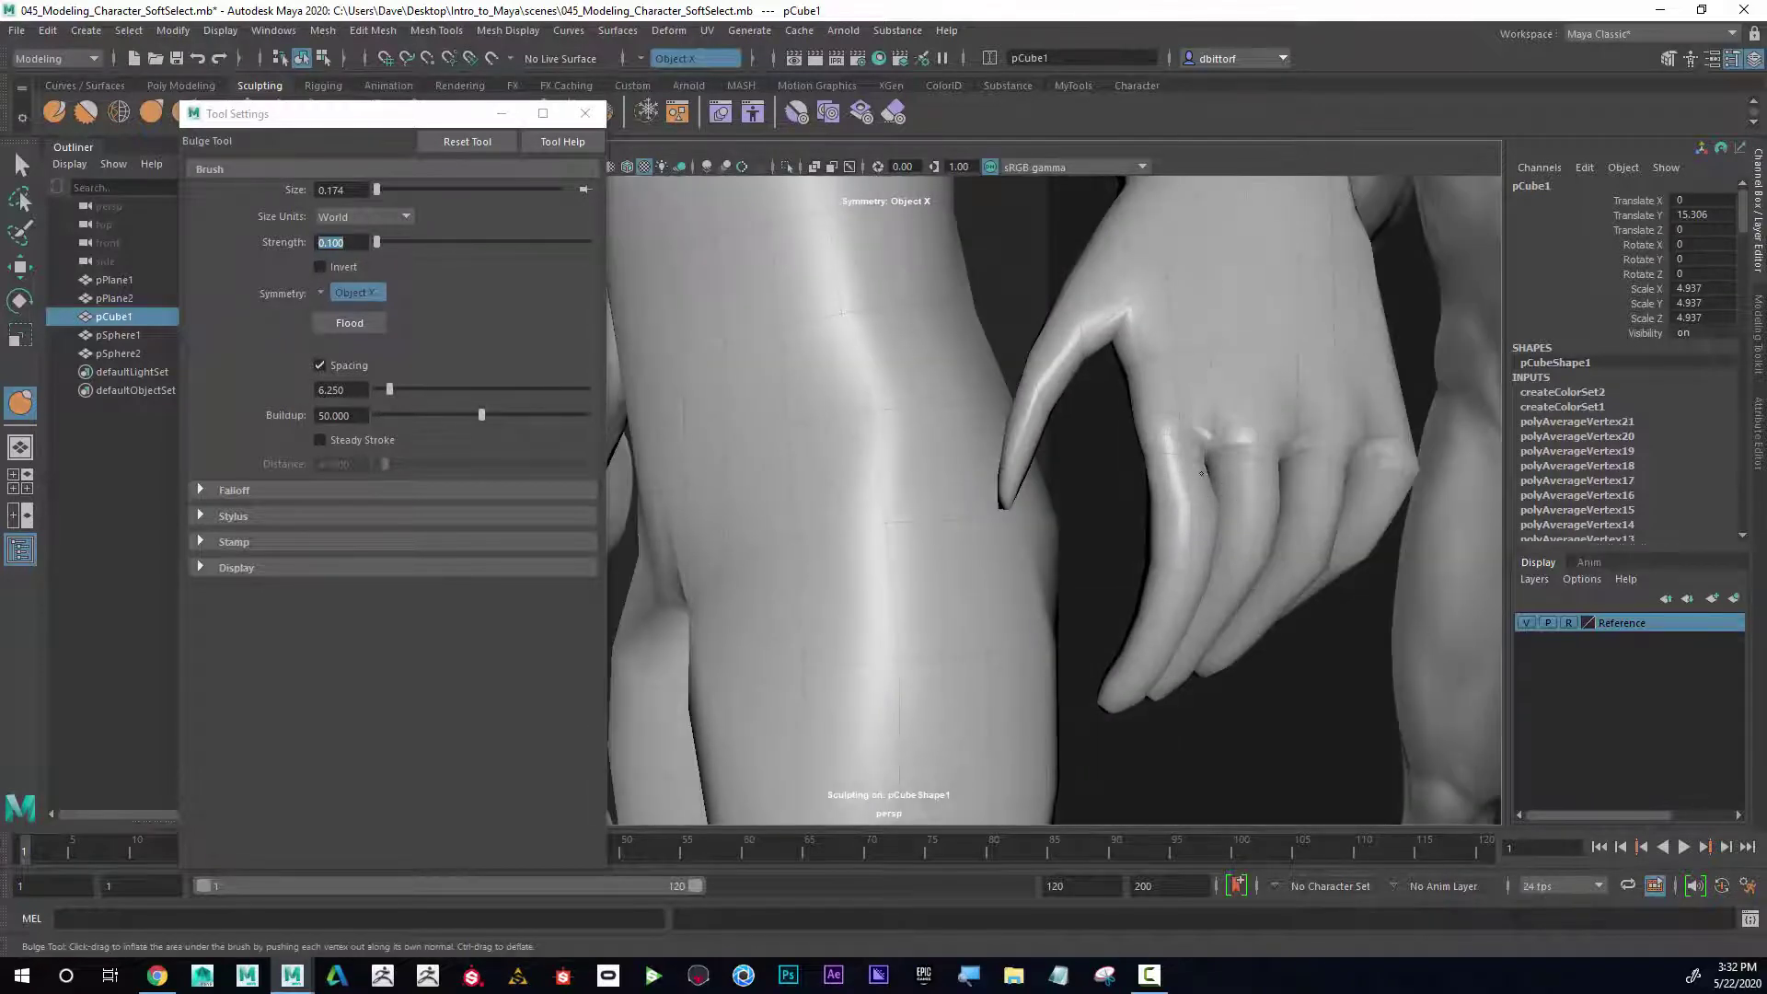
Check the thumb and fingers of the hand from all sides and undo the last Bulge stroke
{"action": "left_click_drag", "start_coordinate": [1140, 355], "coordinate": [1072, 375], "text": "alt"}
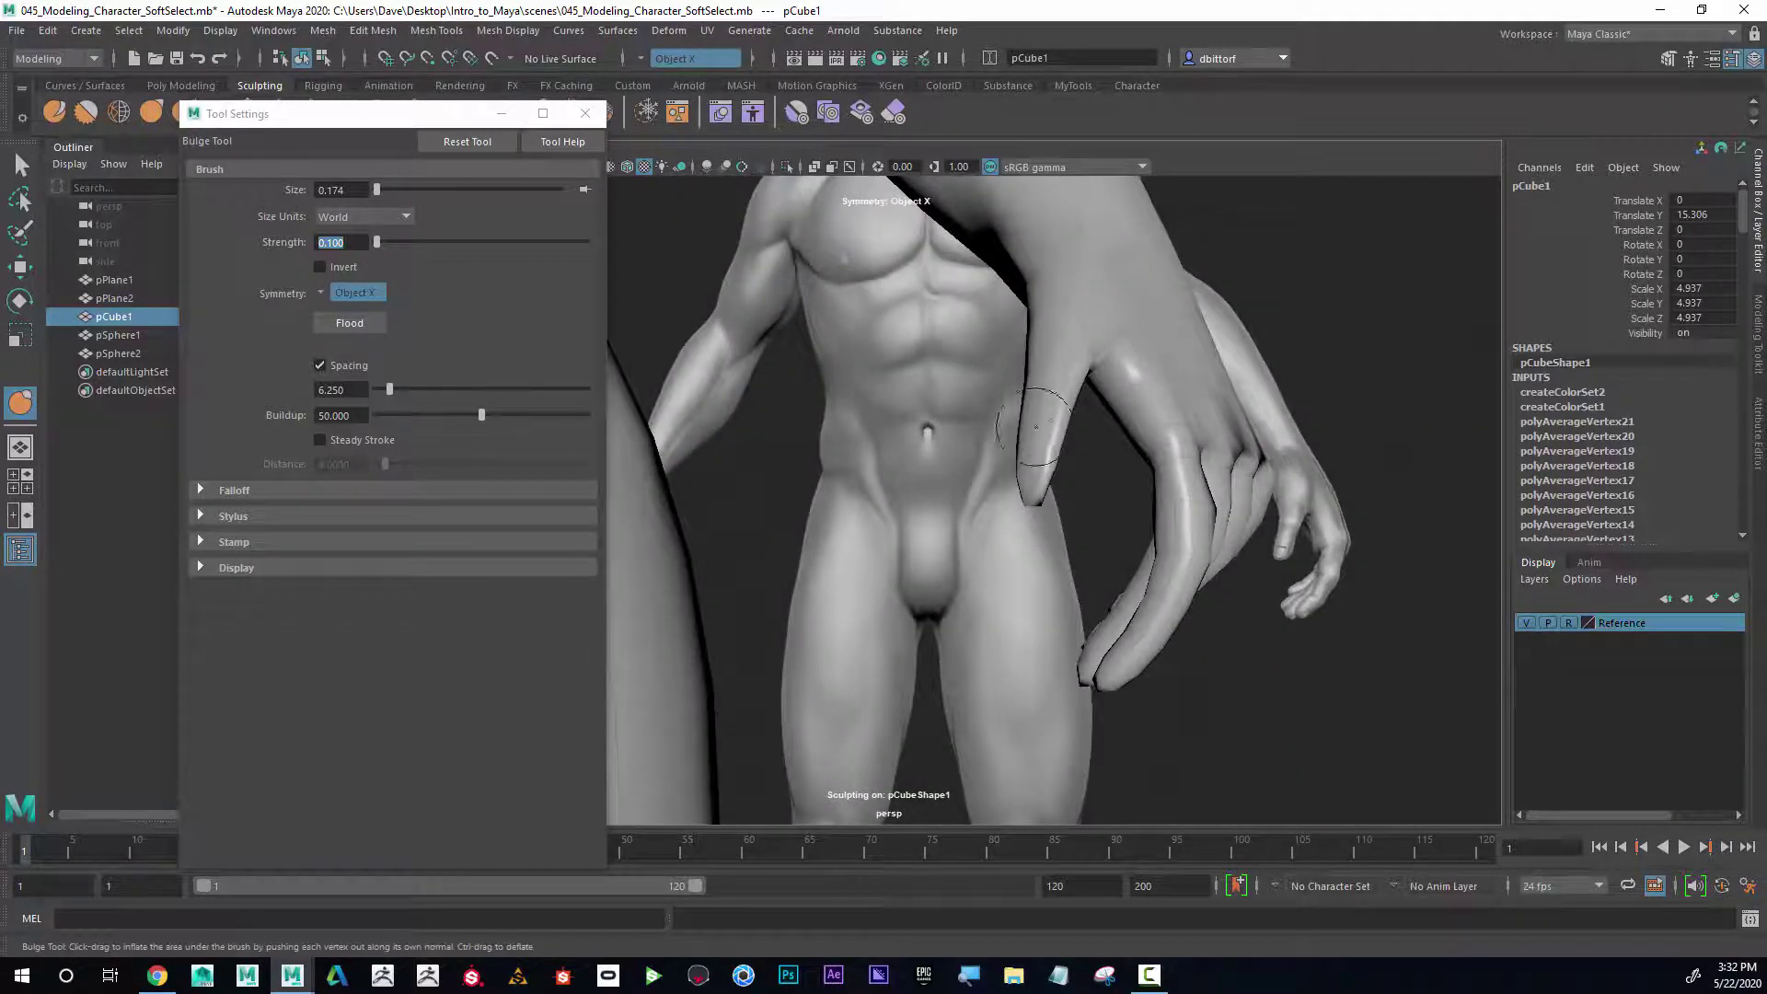
{"action": "mouse_move", "coordinate": [1034, 458]}
{"action": "left_mouse_down", "text": "alt"}
{"action": "mouse_move", "coordinate": [1139, 410]}
{"action": "mouse_move", "coordinate": [1031, 433]}
{"action": "left_mouse_up", "text": "alt"}
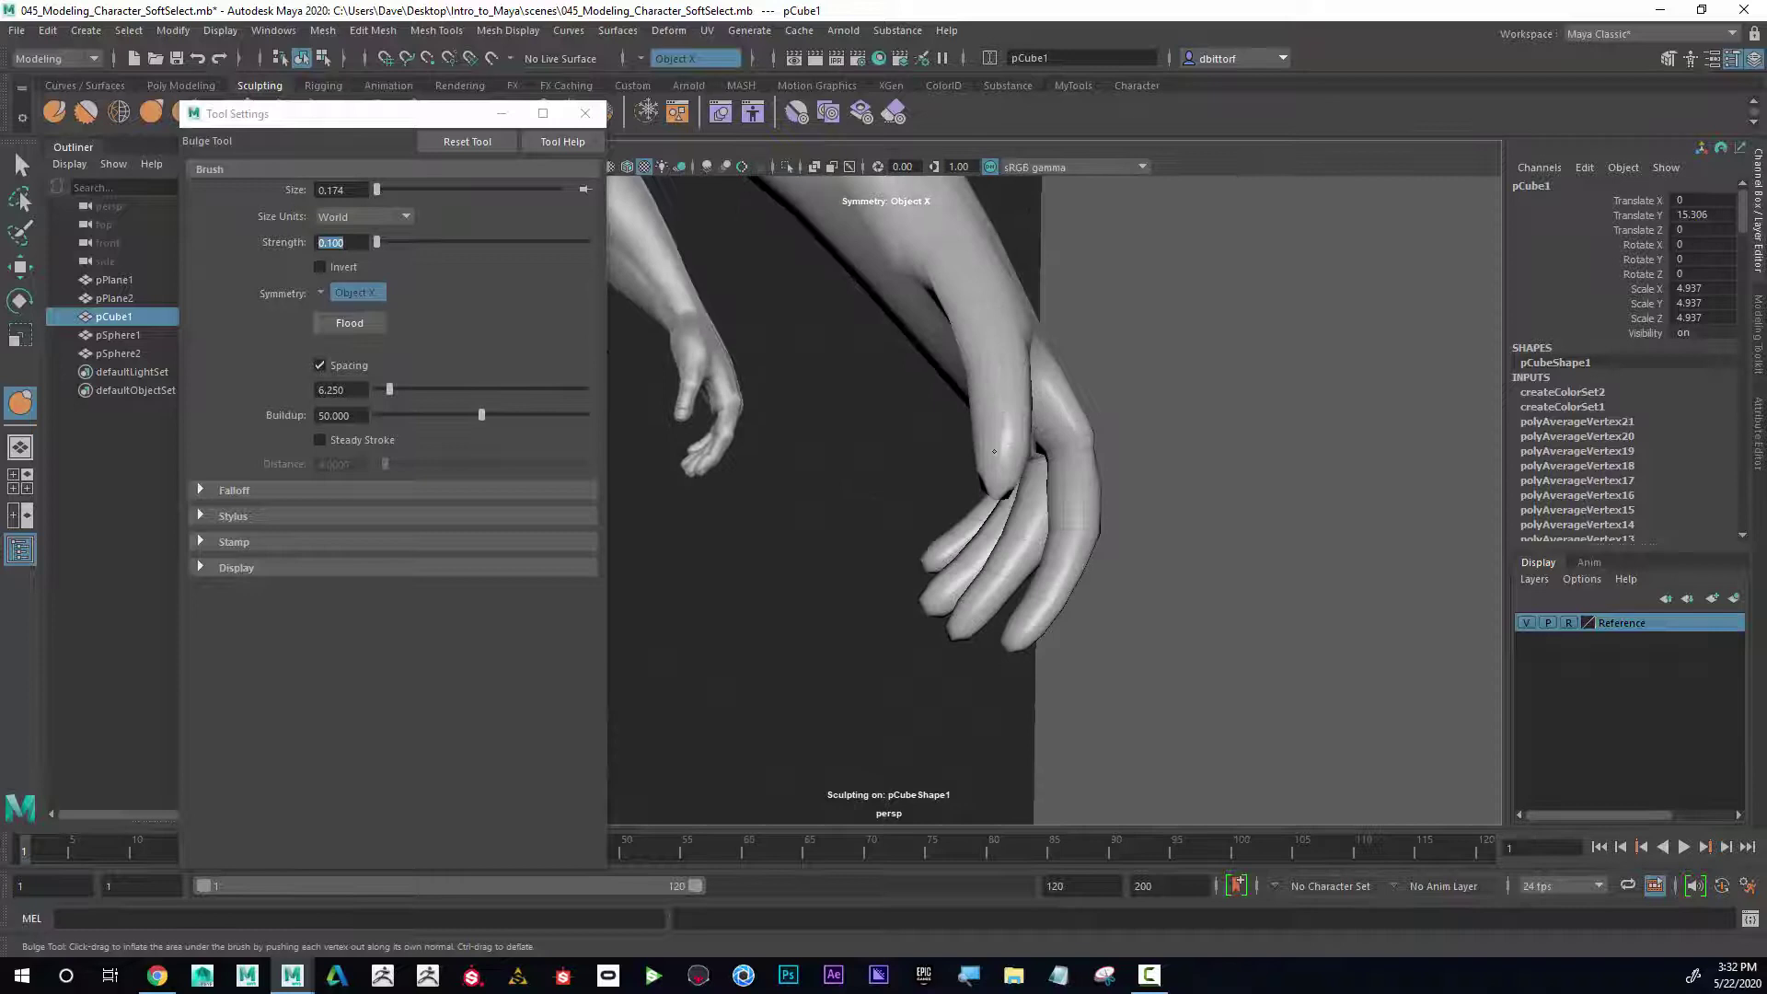
{"action": "mouse_move", "coordinate": [993, 347]}
{"action": "left_mouse_down", "text": "alt"}
{"action": "mouse_move", "coordinate": [1199, 327]}
{"action": "mouse_move", "coordinate": [1077, 347]}
{"action": "mouse_move", "coordinate": [1104, 444]}
{"action": "mouse_move", "coordinate": [938, 405]}
{"action": "left_mouse_up", "text": "alt"}
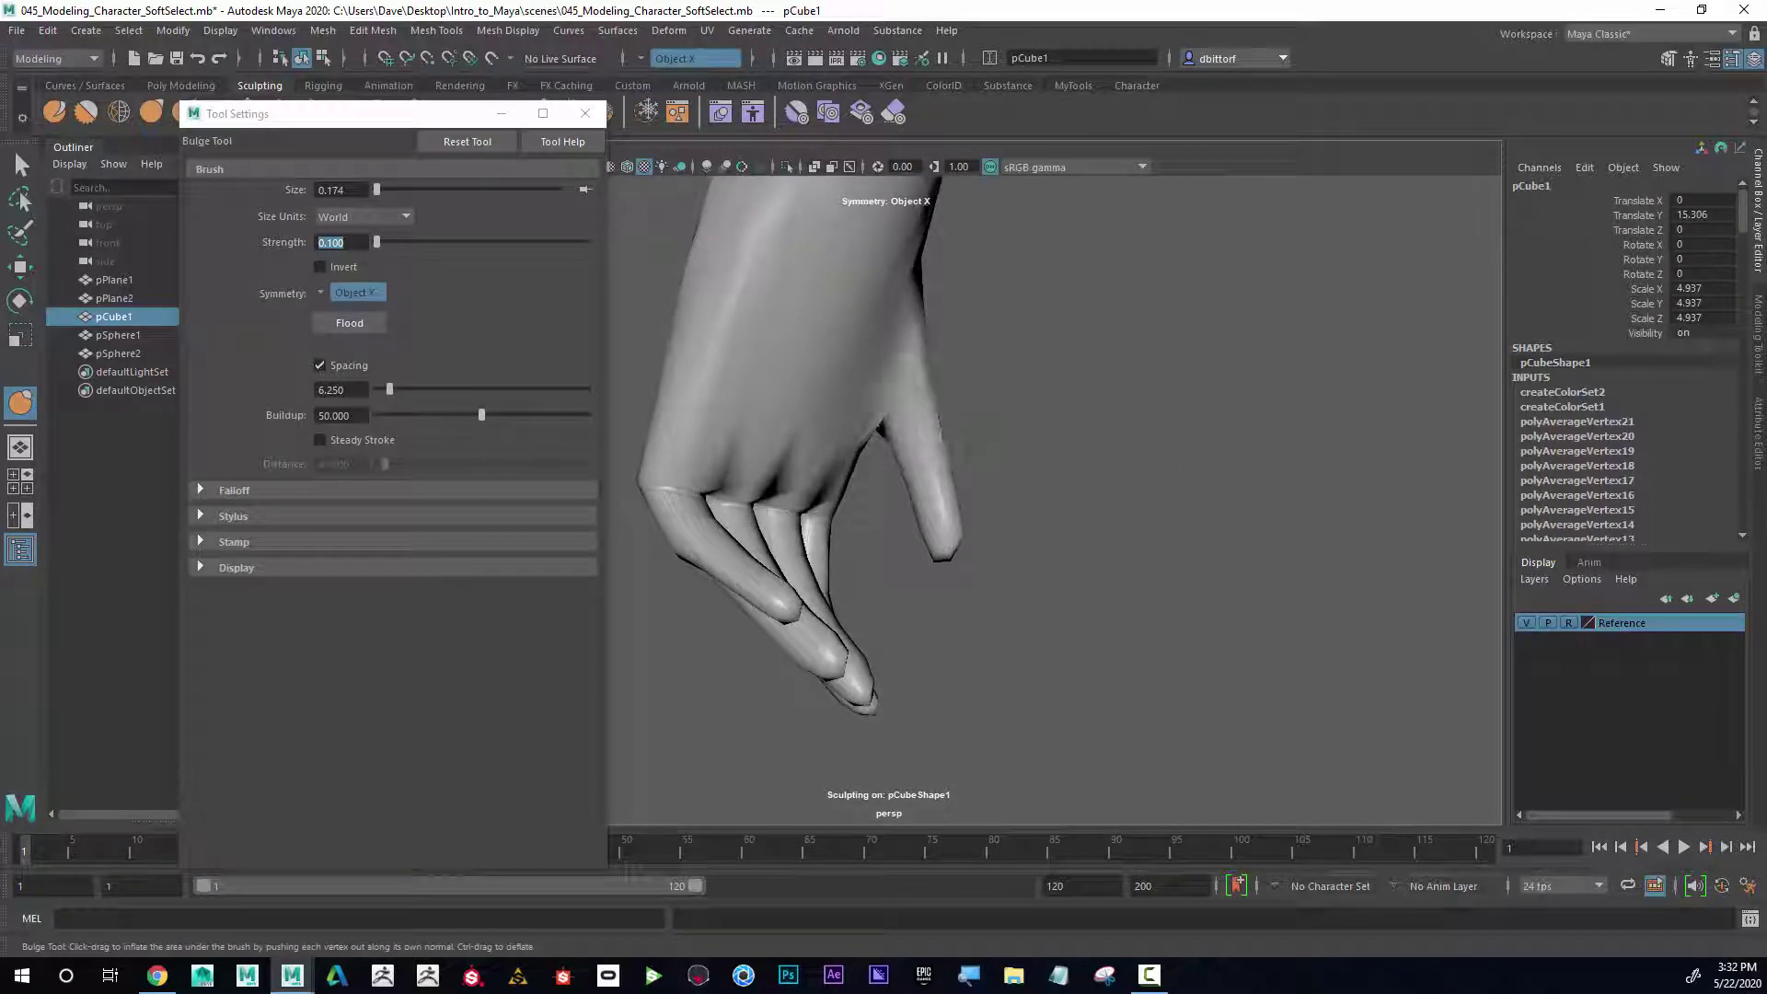
{"action": "mouse_move", "coordinate": [985, 335]}
{"action": "left_mouse_down", "text": "alt"}
{"action": "mouse_move", "coordinate": [824, 323]}
{"action": "mouse_move", "coordinate": [920, 368]}
{"action": "mouse_move", "coordinate": [1022, 341]}
{"action": "mouse_move", "coordinate": [1006, 335]}
{"action": "left_mouse_up", "text": "alt"}
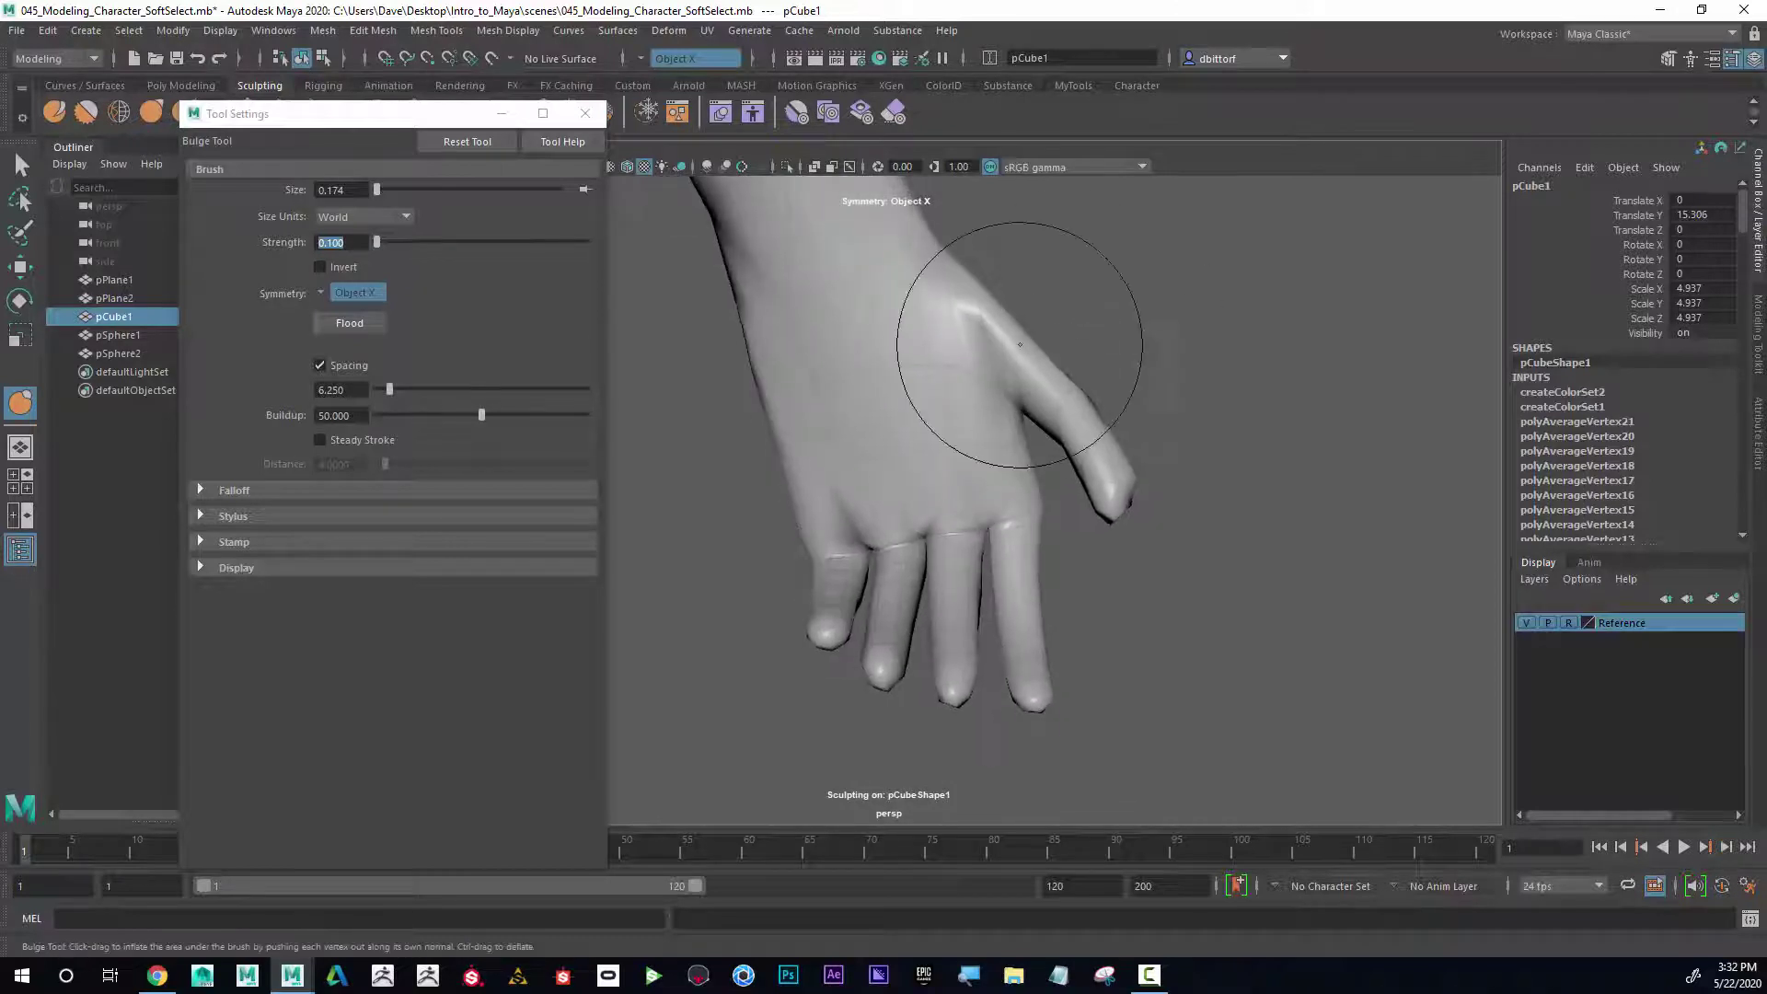
{"action": "left_click_drag", "start_coordinate": [1116, 304], "coordinate": [1065, 332], "text": "alt"}
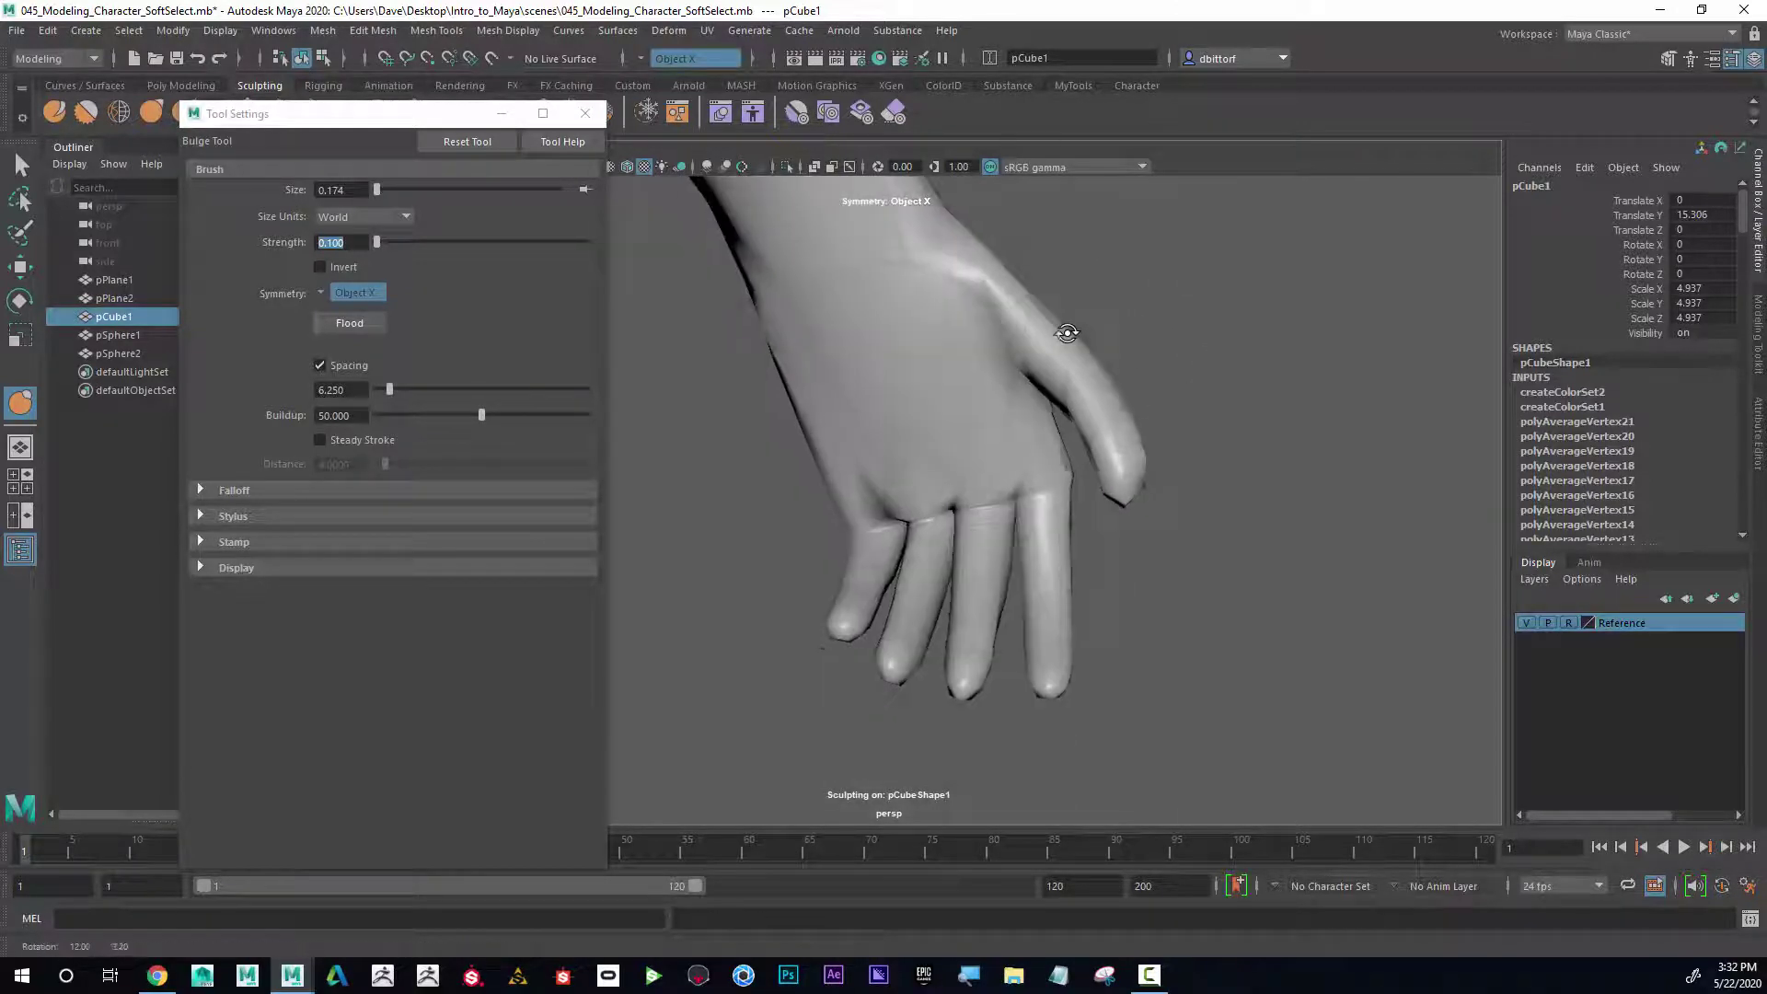
{"action": "right_click_drag", "start_coordinate": [1064, 332], "coordinate": [1216, 347], "text": "alt"}
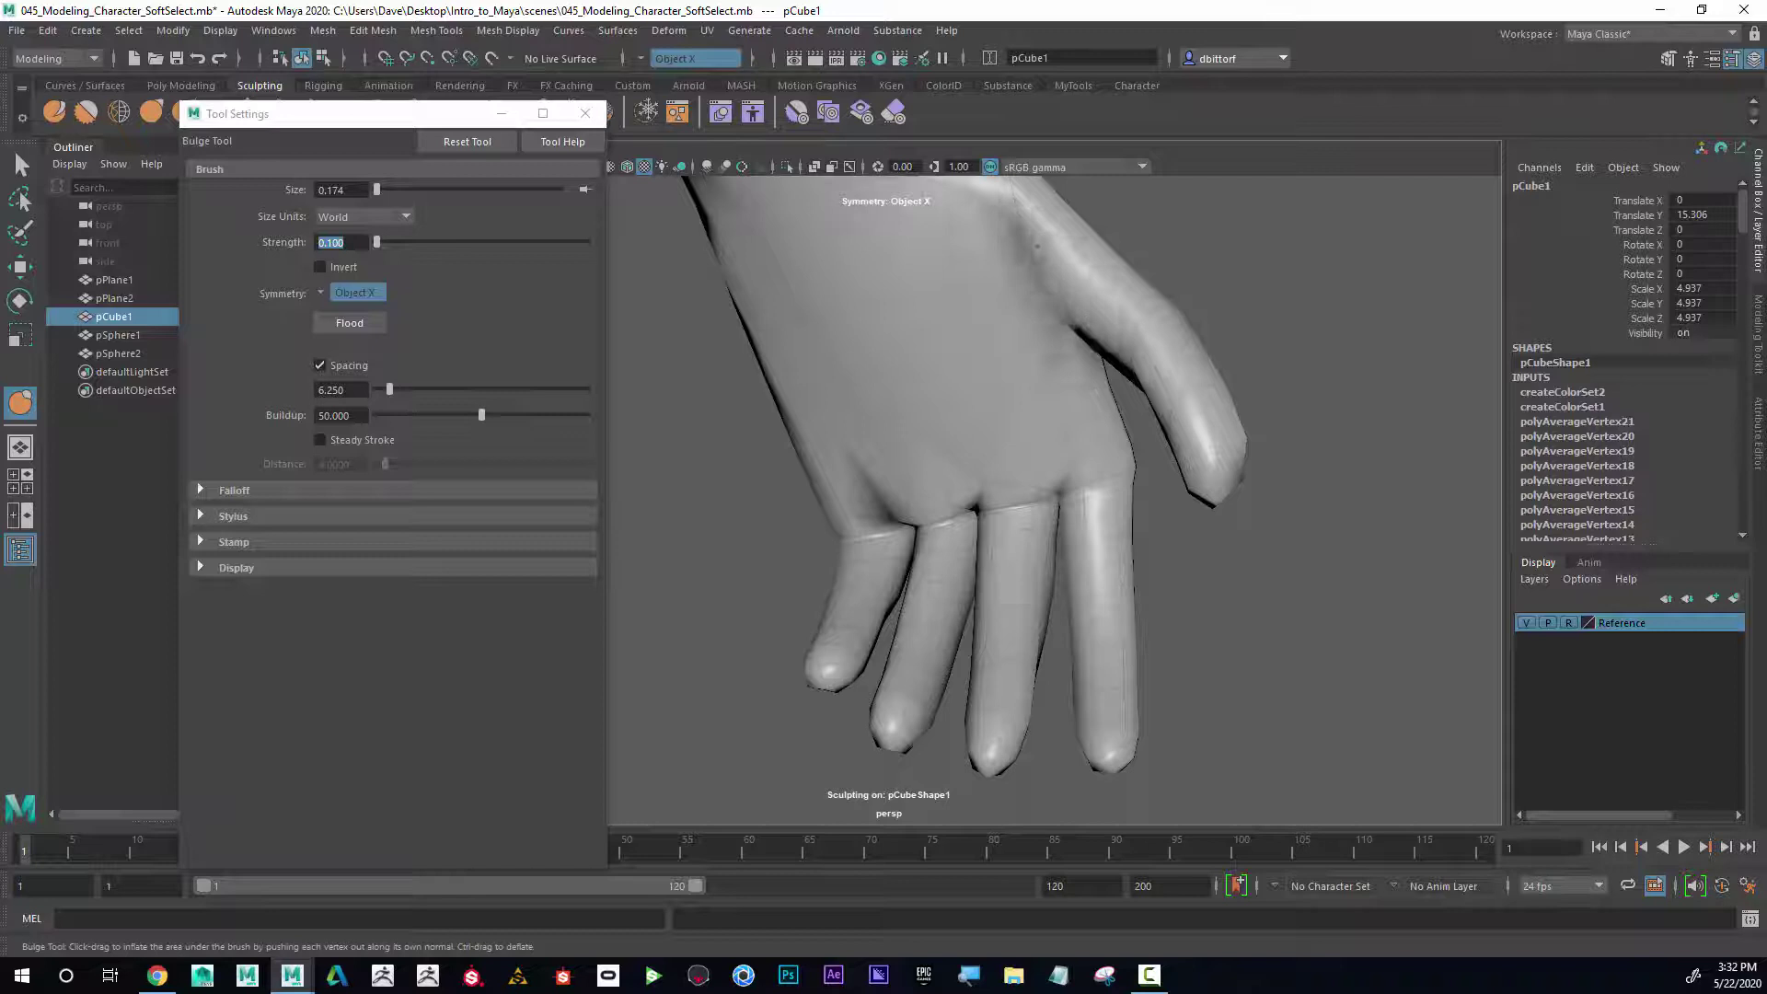
{"action": "key", "text": "ctrl+z"}
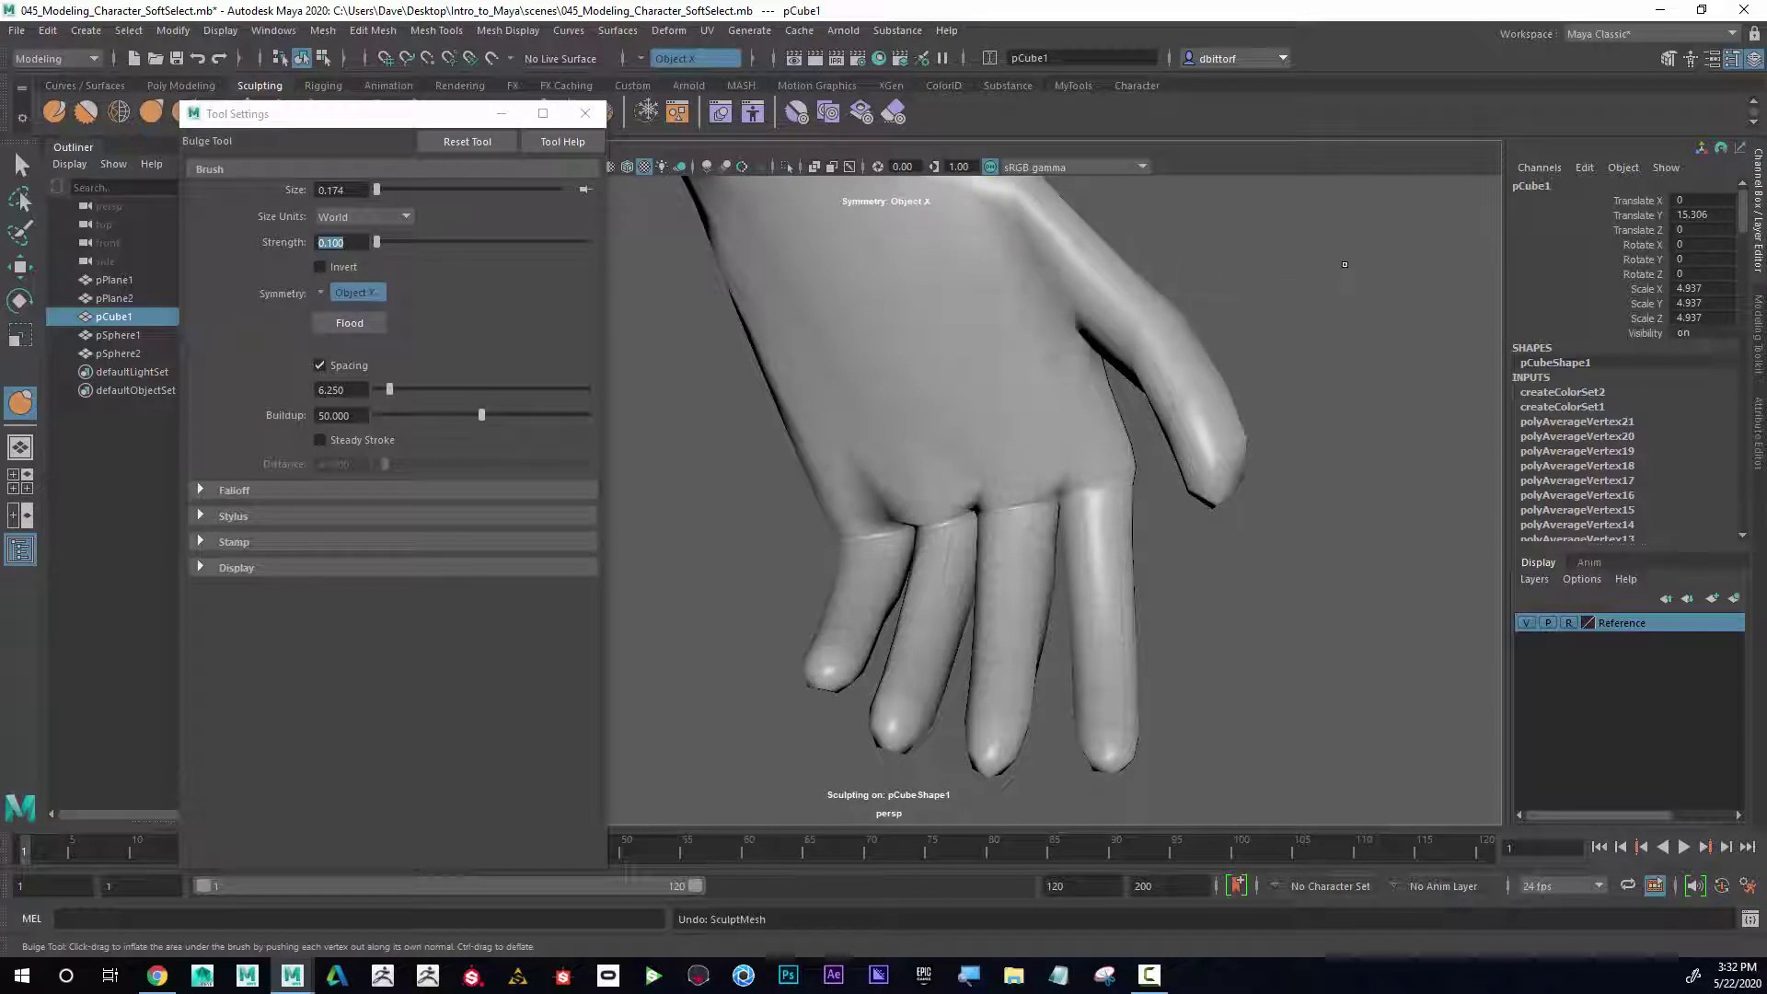
Close the Bulge Tool settings, switch to the Smooth Tool and enlarge its brush over the model's shoulder
{"action": "key", "text": "f"}
{"action": "left_click_drag", "start_coordinate": [770, 328], "coordinate": [1041, 337], "text": "alt"}
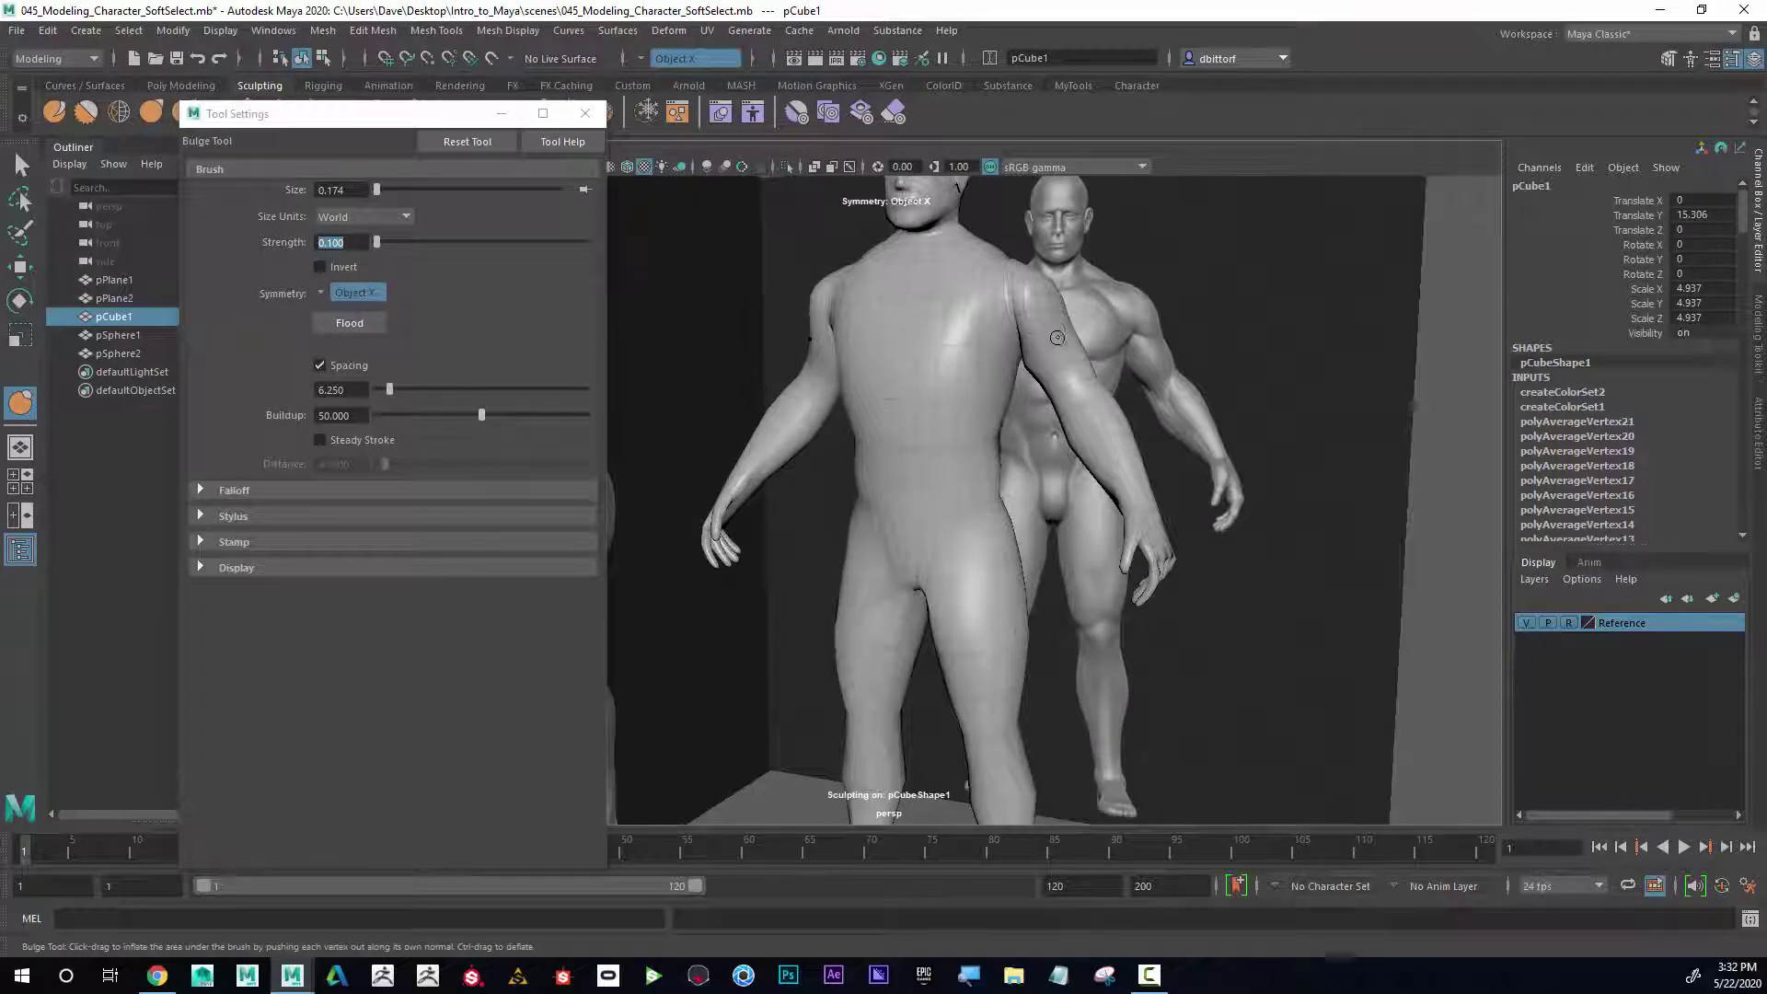
{"action": "middle_click_drag", "start_coordinate": [1040, 304], "coordinate": [1044, 363], "text": "alt"}
{"action": "right_click_drag", "start_coordinate": [1044, 362], "coordinate": [1076, 353], "text": "alt"}
{"action": "middle_click_drag", "start_coordinate": [1110, 340], "coordinate": [1137, 414], "text": "alt"}
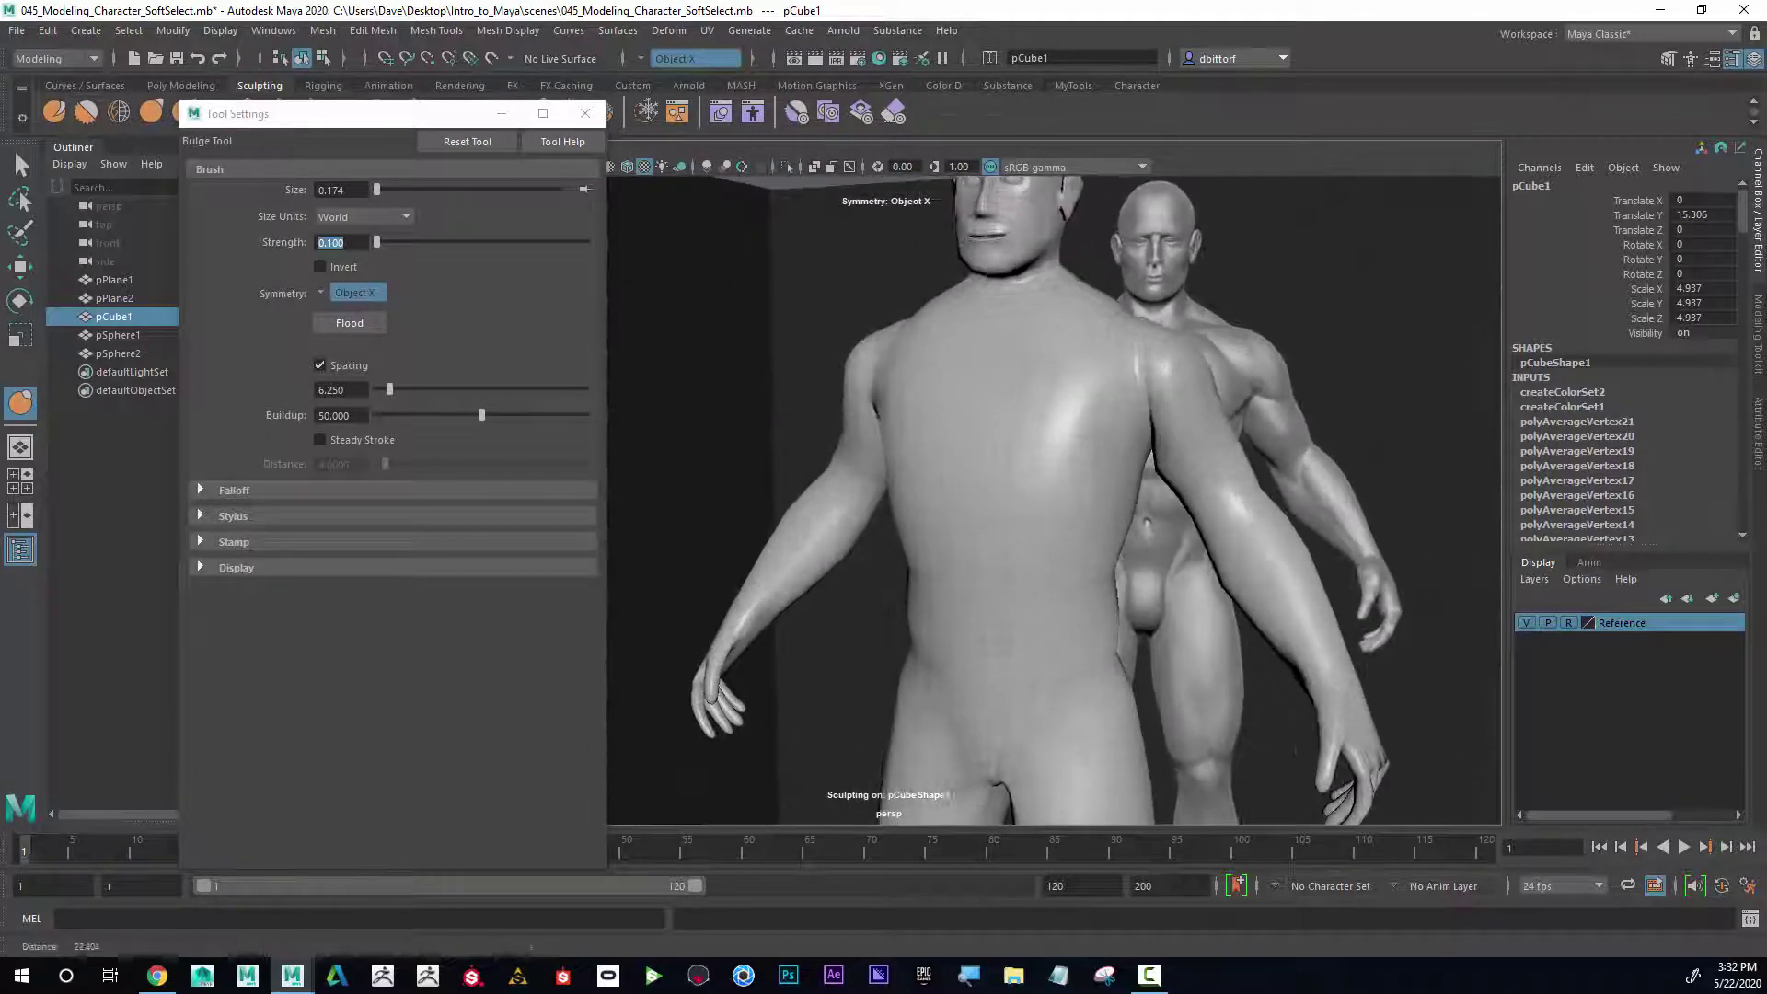
{"action": "right_click_drag", "start_coordinate": [1187, 342], "coordinate": [1040, 342], "text": "alt"}
{"action": "left_click", "coordinate": [585, 113]}
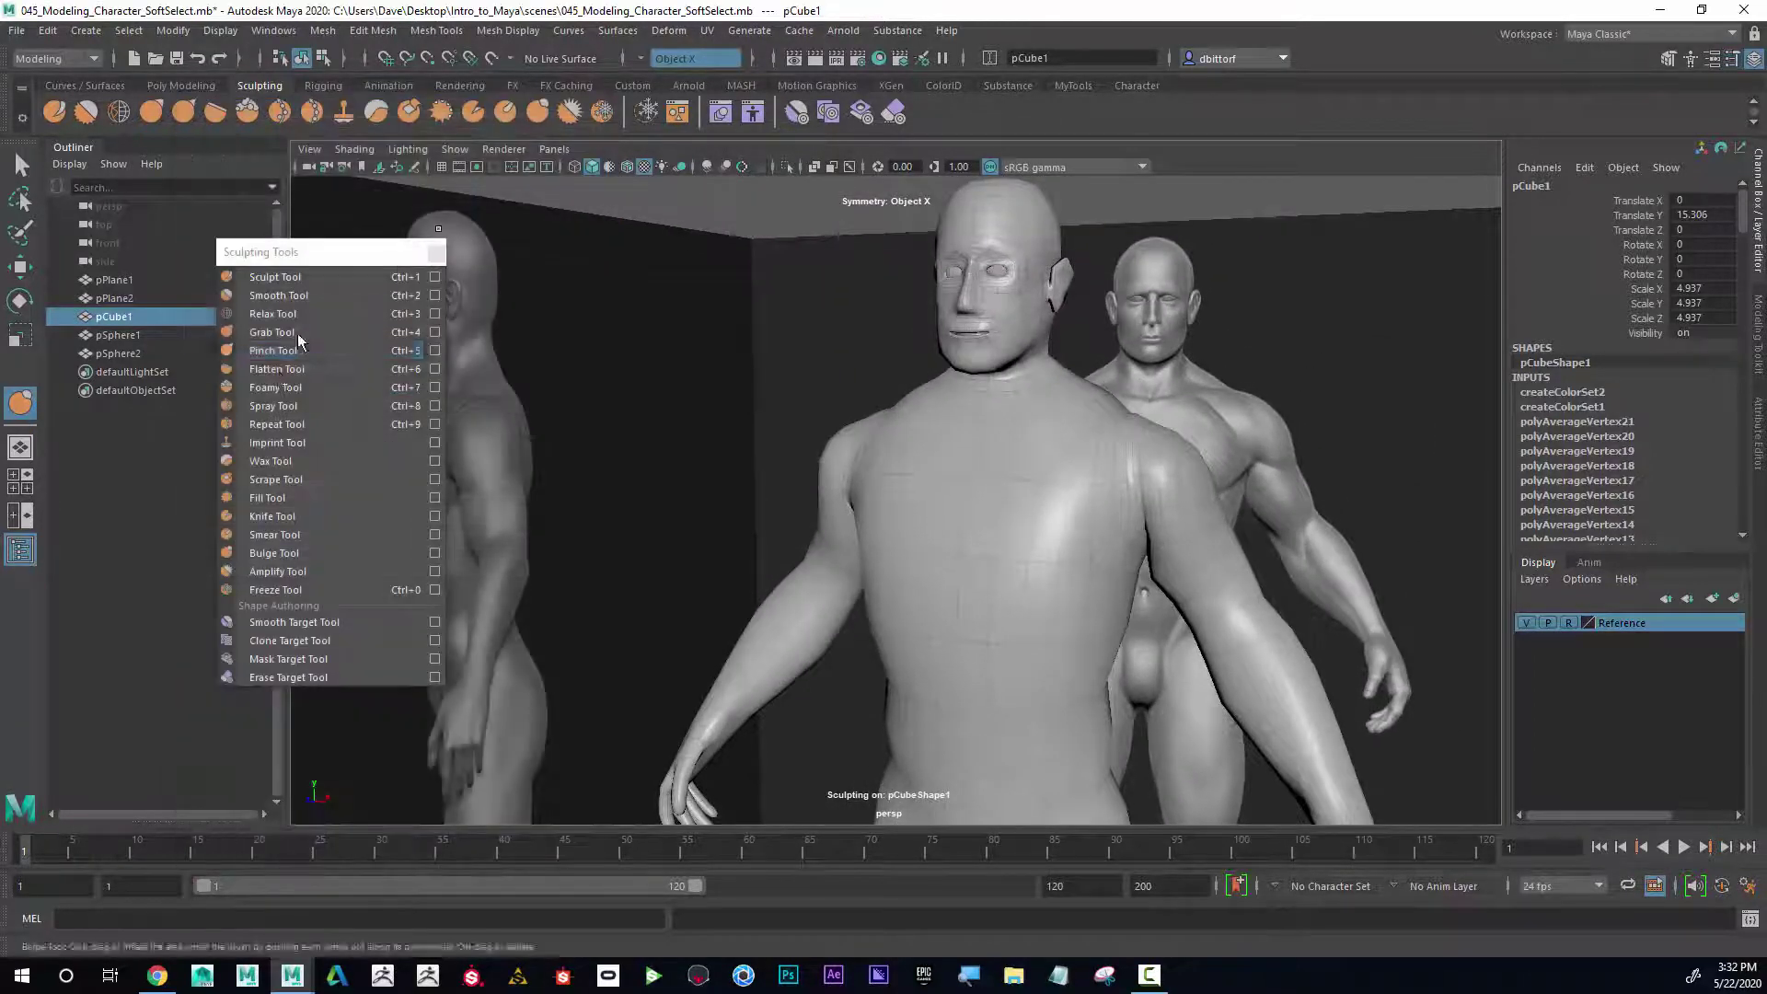
{"action": "left_click", "coordinate": [332, 405]}
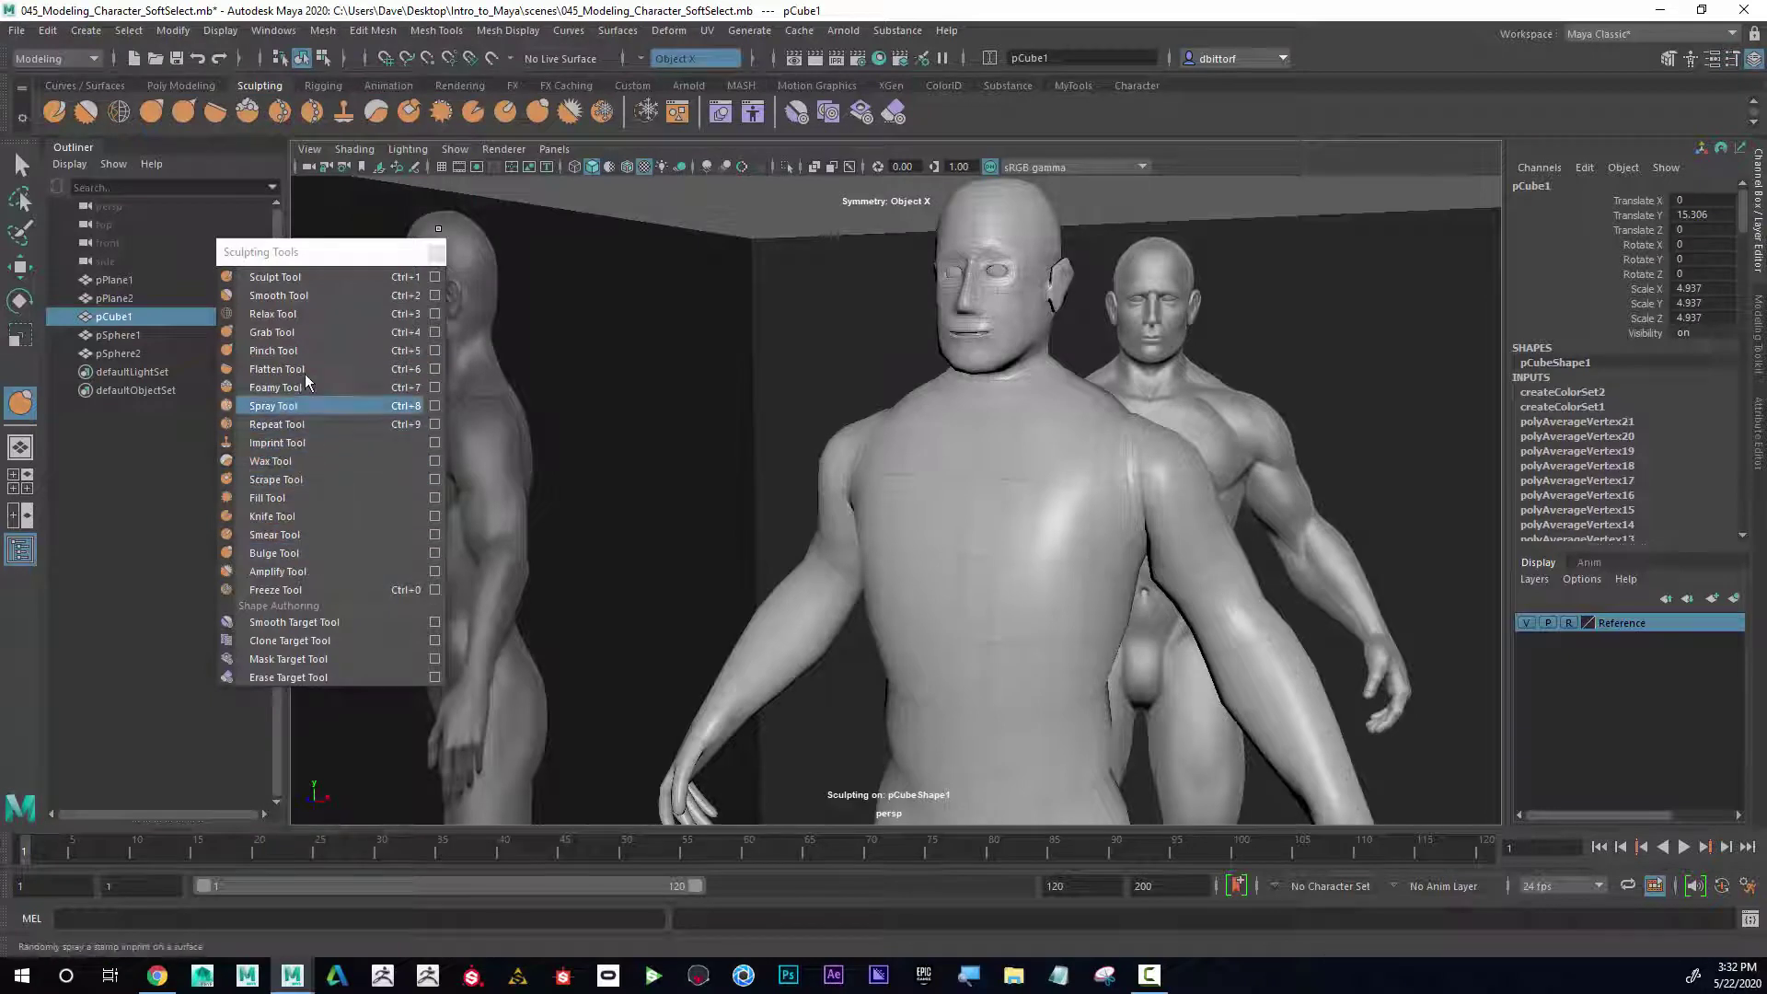
{"action": "left_click", "coordinate": [318, 293]}
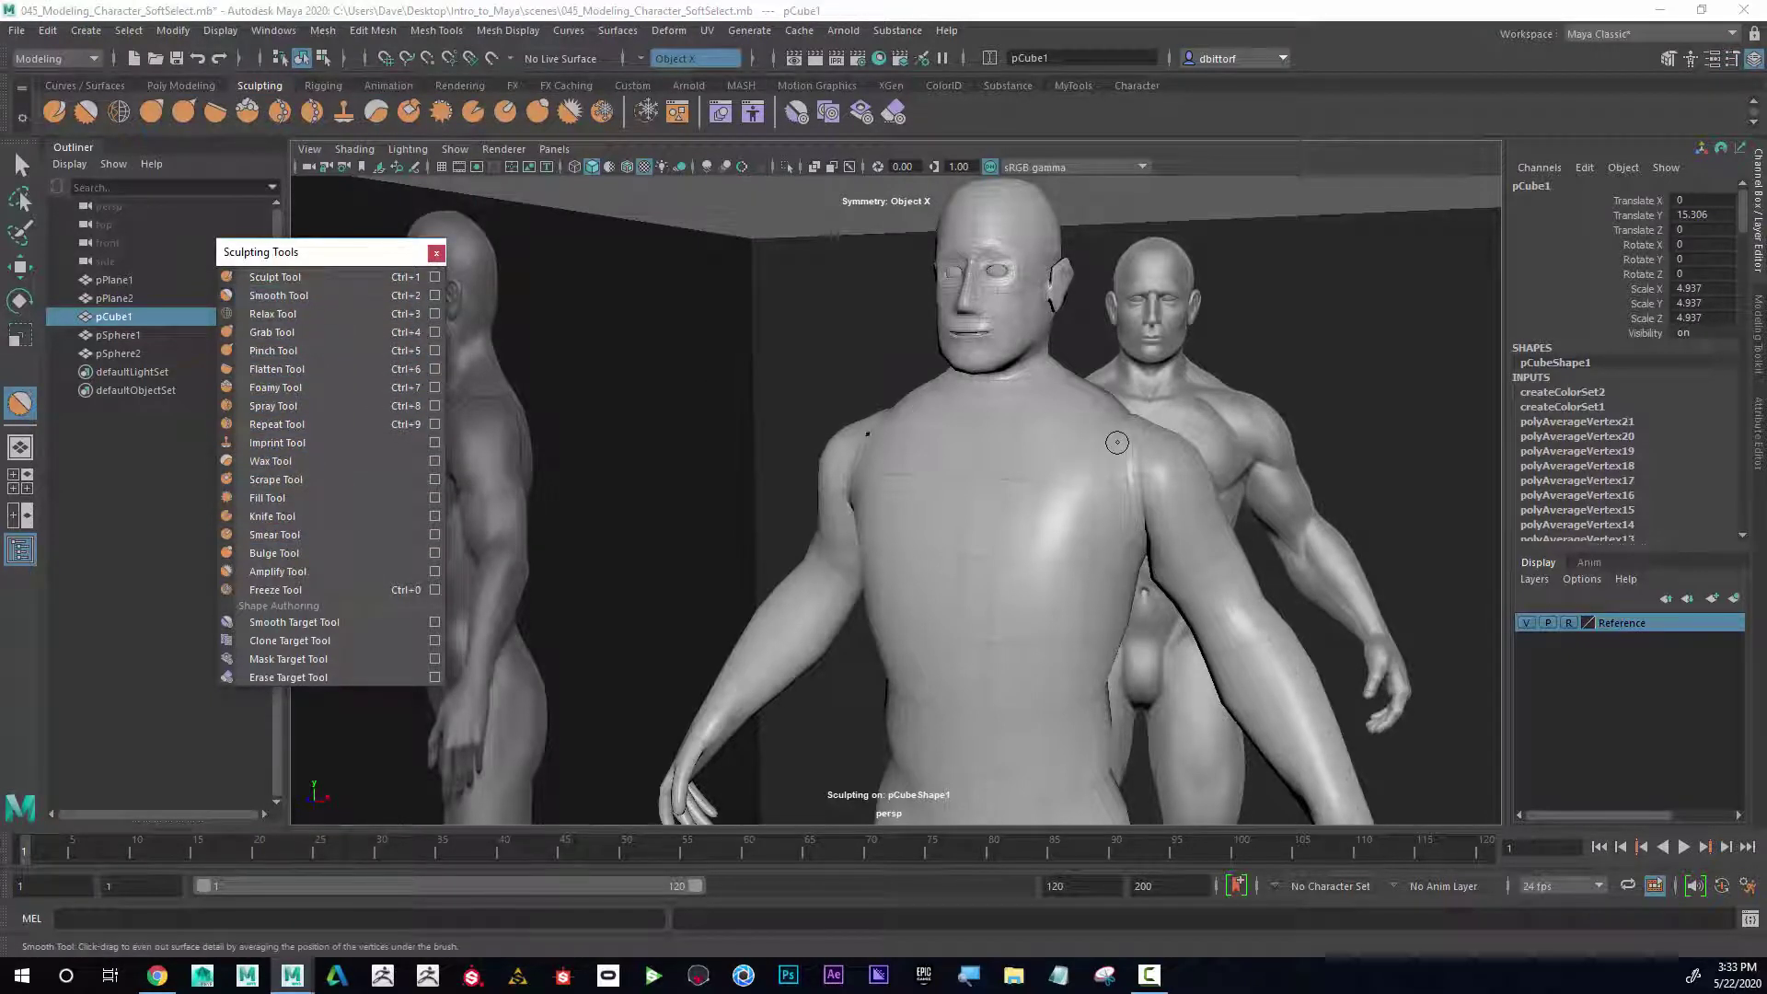
{"action": "key", "text": "b"}
{"action": "mouse_move", "coordinate": [1113, 441]}
{"action": "left_mouse_down"}
{"action": "mouse_move", "coordinate": [1155, 444]}
{"action": "mouse_move", "coordinate": [1131, 463]}
{"action": "left_mouse_up"}
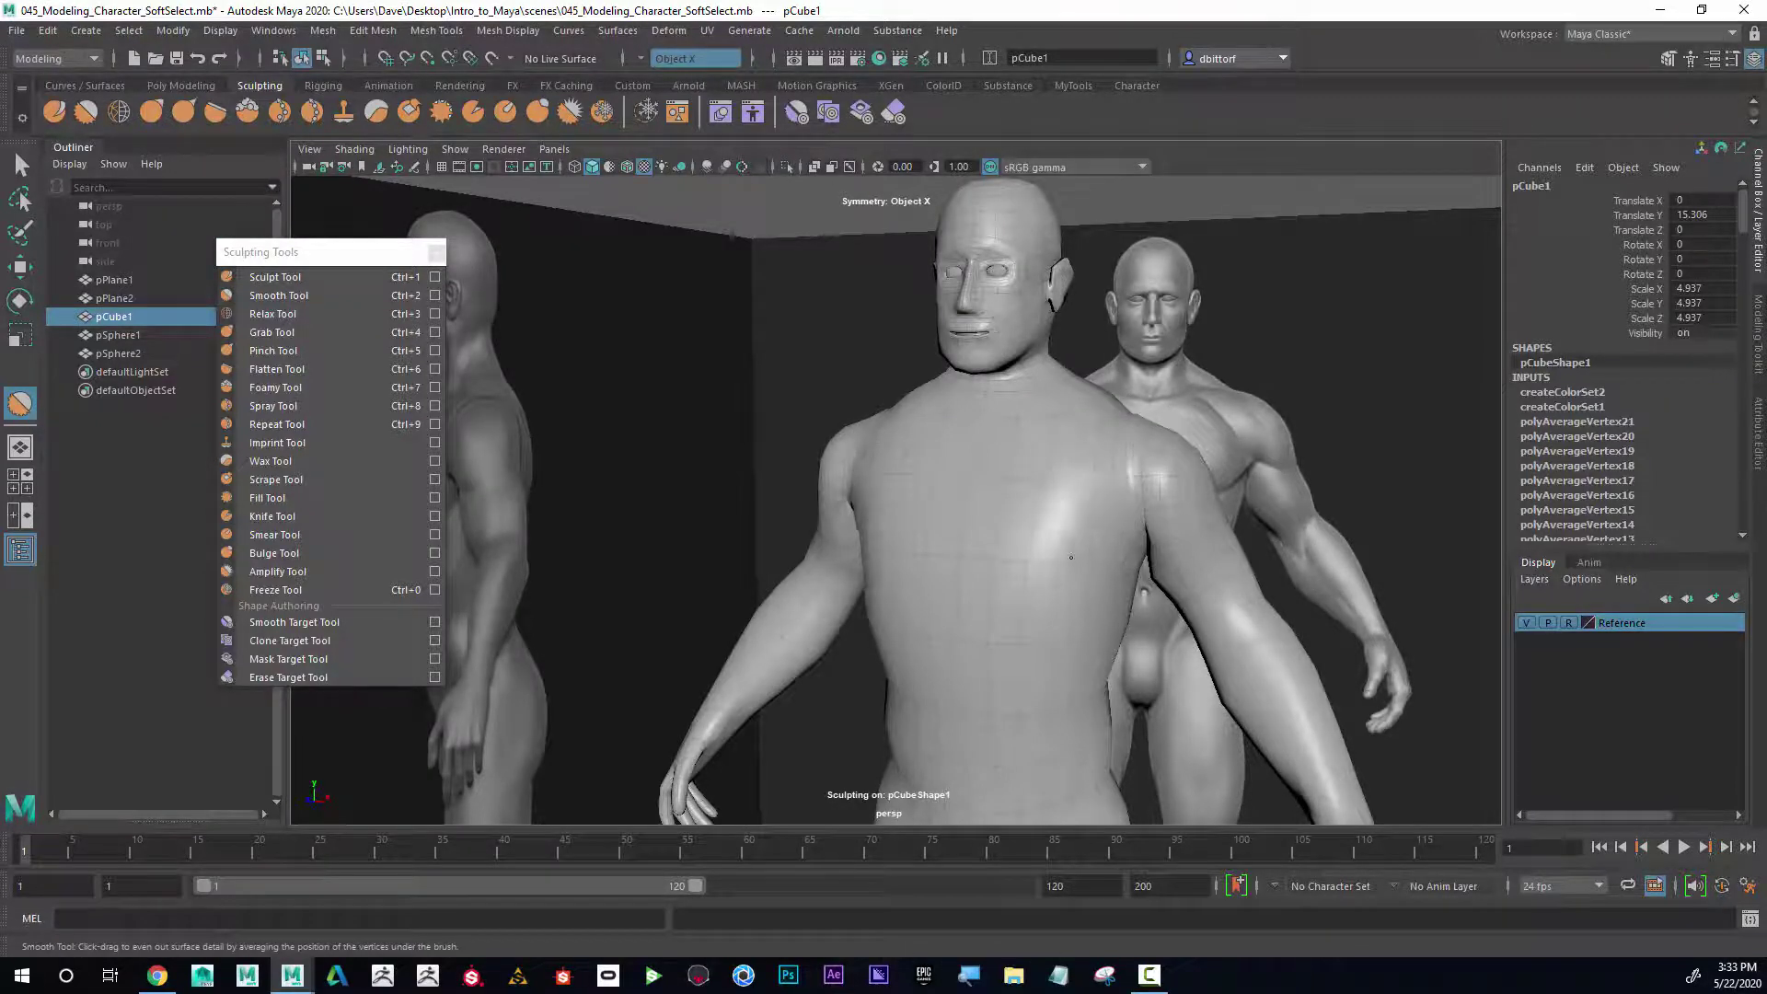
Smooth the shoulders, neck and head, resizing the Smooth brush to suit the head
{"action": "left_click_drag", "start_coordinate": [1078, 488], "coordinate": [1073, 517], "text": "alt"}
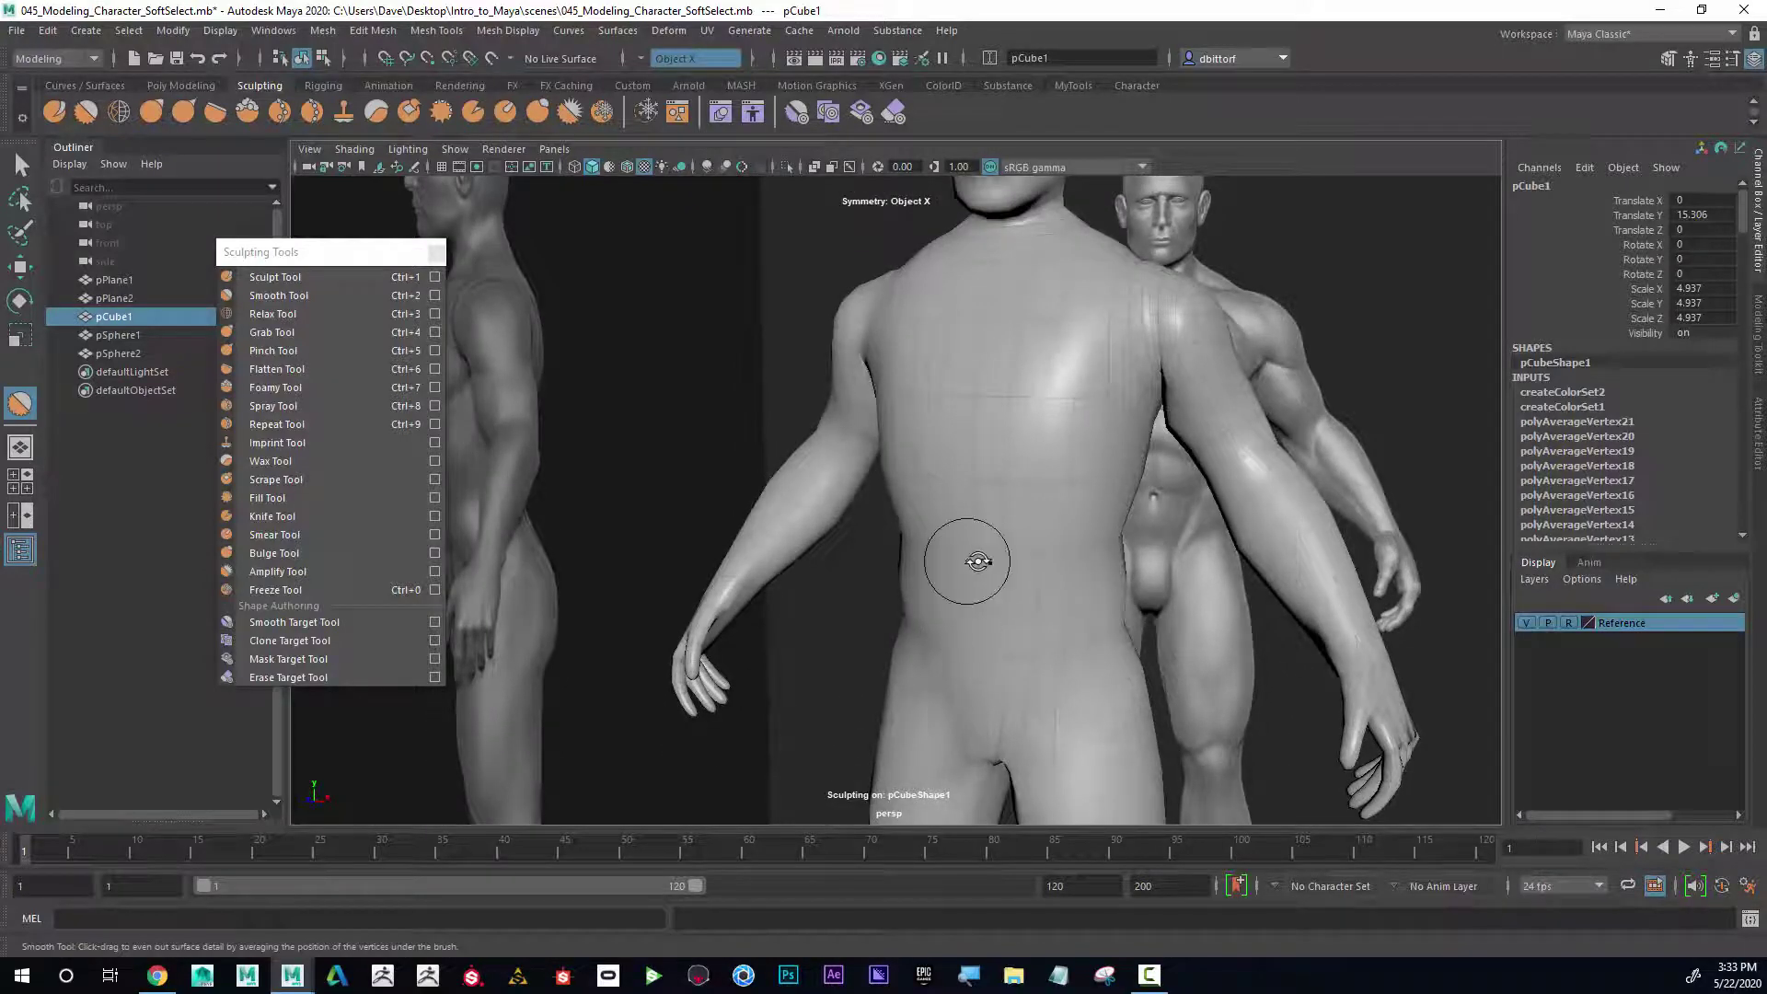
{"action": "left_click_drag", "start_coordinate": [957, 564], "coordinate": [922, 380], "text": "alt"}
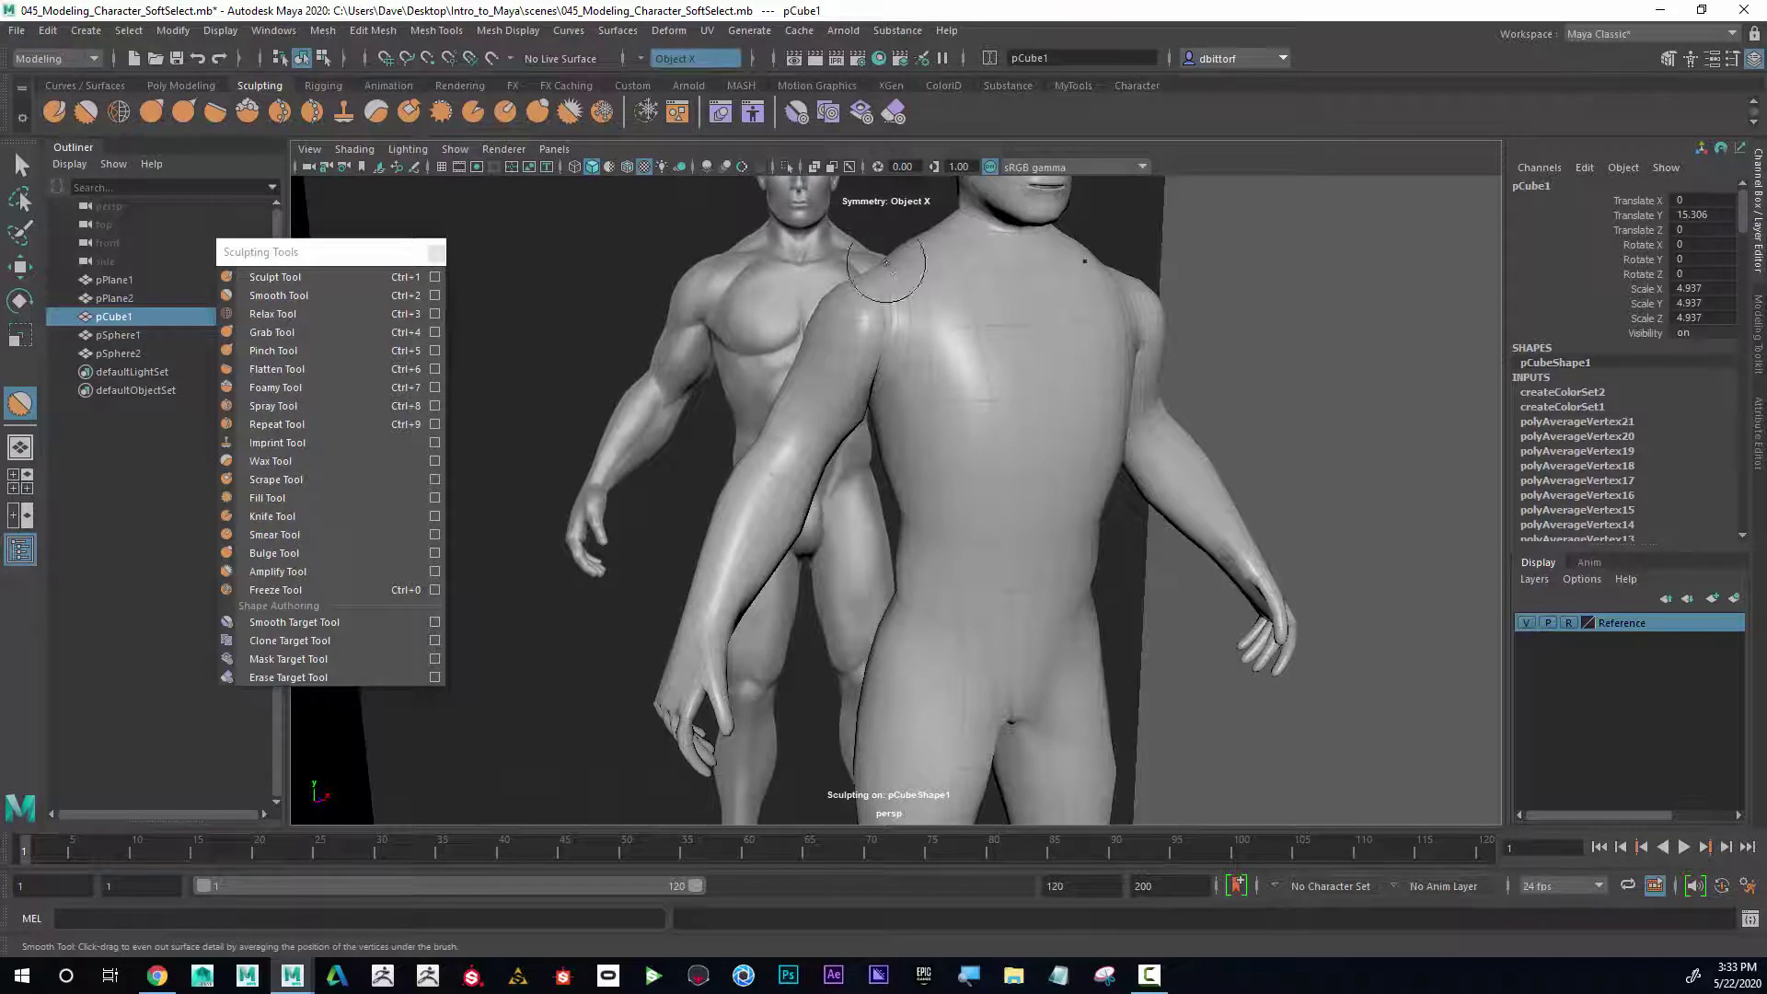
{"action": "middle_click_drag", "start_coordinate": [886, 263], "coordinate": [897, 396], "text": "alt"}
{"action": "right_click_drag", "start_coordinate": [897, 396], "coordinate": [1123, 433], "text": "alt"}
{"action": "mouse_move", "coordinate": [885, 389]}
{"action": "left_mouse_down", "text": "alt"}
{"action": "mouse_move", "coordinate": [902, 328]}
{"action": "mouse_move", "coordinate": [856, 394]}
{"action": "mouse_move", "coordinate": [966, 356]}
{"action": "mouse_move", "coordinate": [973, 387]}
{"action": "mouse_move", "coordinate": [1006, 355]}
{"action": "left_mouse_up", "text": "alt"}
{"action": "right_click_drag", "start_coordinate": [1006, 356], "coordinate": [1441, 538], "text": "alt"}
{"action": "mouse_move", "coordinate": [883, 386]}
{"action": "left_mouse_down", "text": "alt"}
{"action": "mouse_move", "coordinate": [930, 257]}
{"action": "mouse_move", "coordinate": [905, 277]}
{"action": "mouse_move", "coordinate": [837, 278]}
{"action": "left_mouse_up", "text": "alt"}
{"action": "key", "text": "b"}
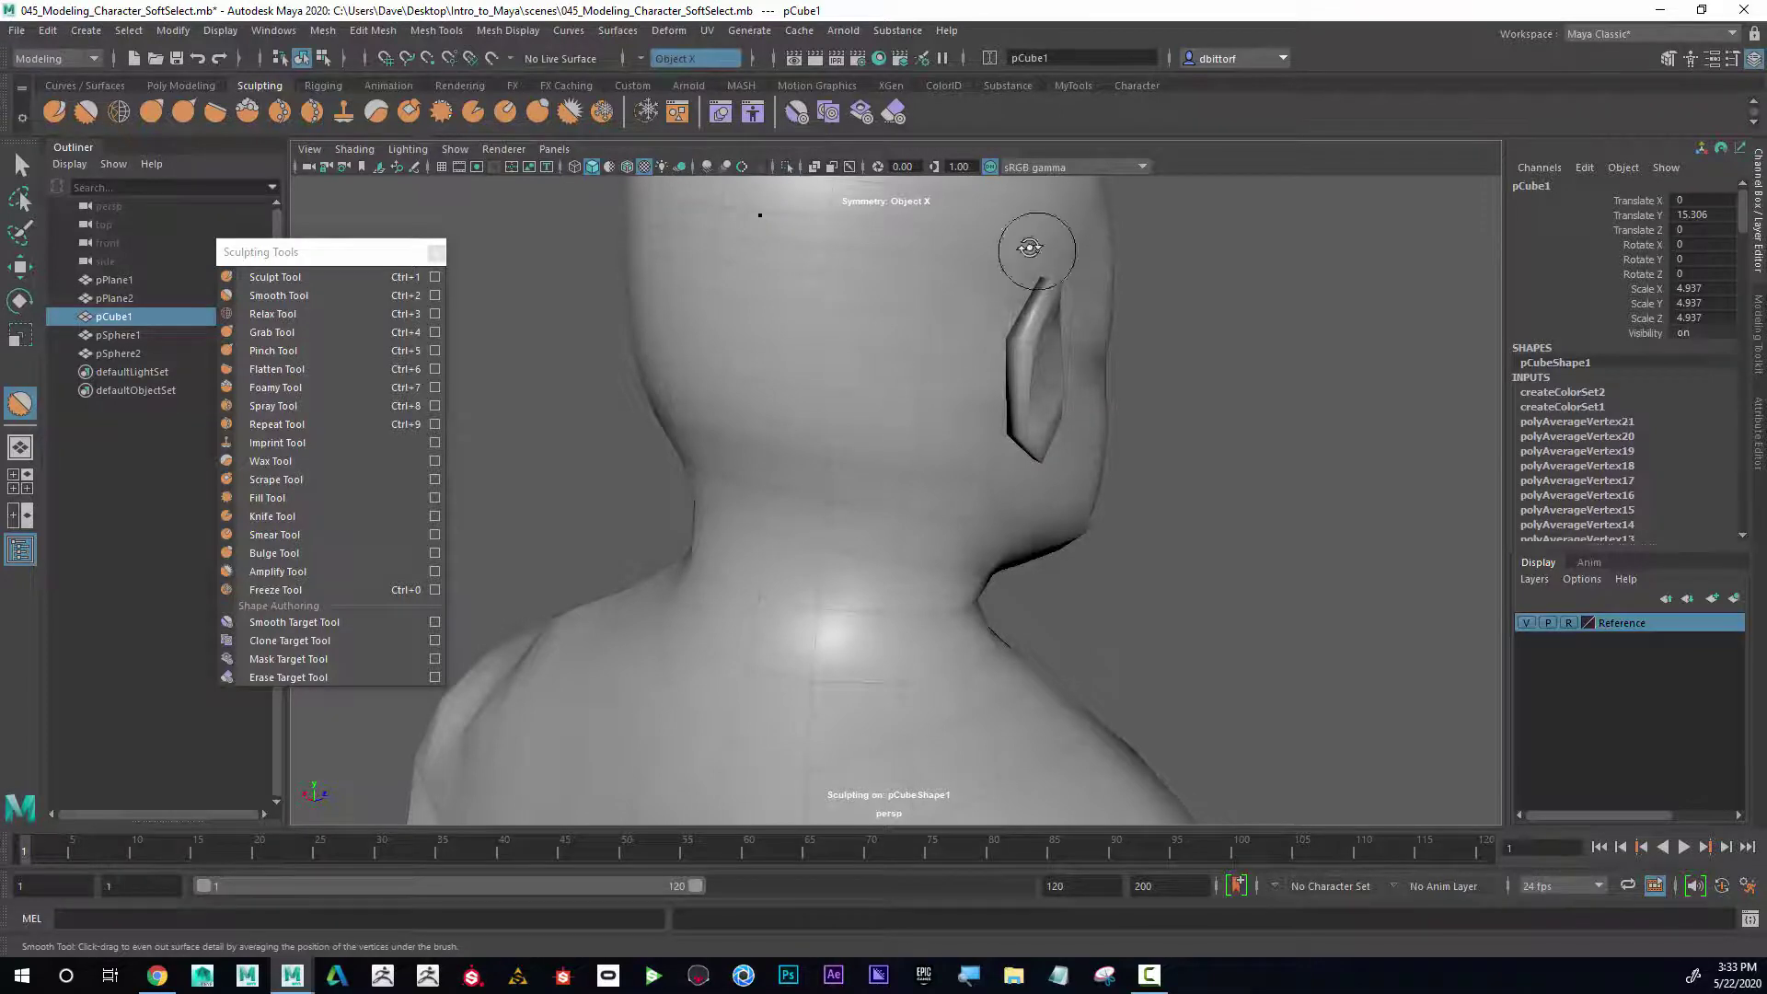
{"action": "left_click_drag", "start_coordinate": [1030, 246], "coordinate": [823, 244], "text": "alt"}
{"action": "mouse_move", "coordinate": [854, 378]}
{"action": "left_mouse_down", "text": "alt"}
{"action": "mouse_move", "coordinate": [882, 317]}
{"action": "mouse_move", "coordinate": [844, 271]}
{"action": "mouse_move", "coordinate": [812, 309]}
{"action": "mouse_move", "coordinate": [818, 269]}
{"action": "mouse_move", "coordinate": [911, 277]}
{"action": "mouse_move", "coordinate": [897, 295]}
{"action": "left_mouse_up", "text": "alt"}
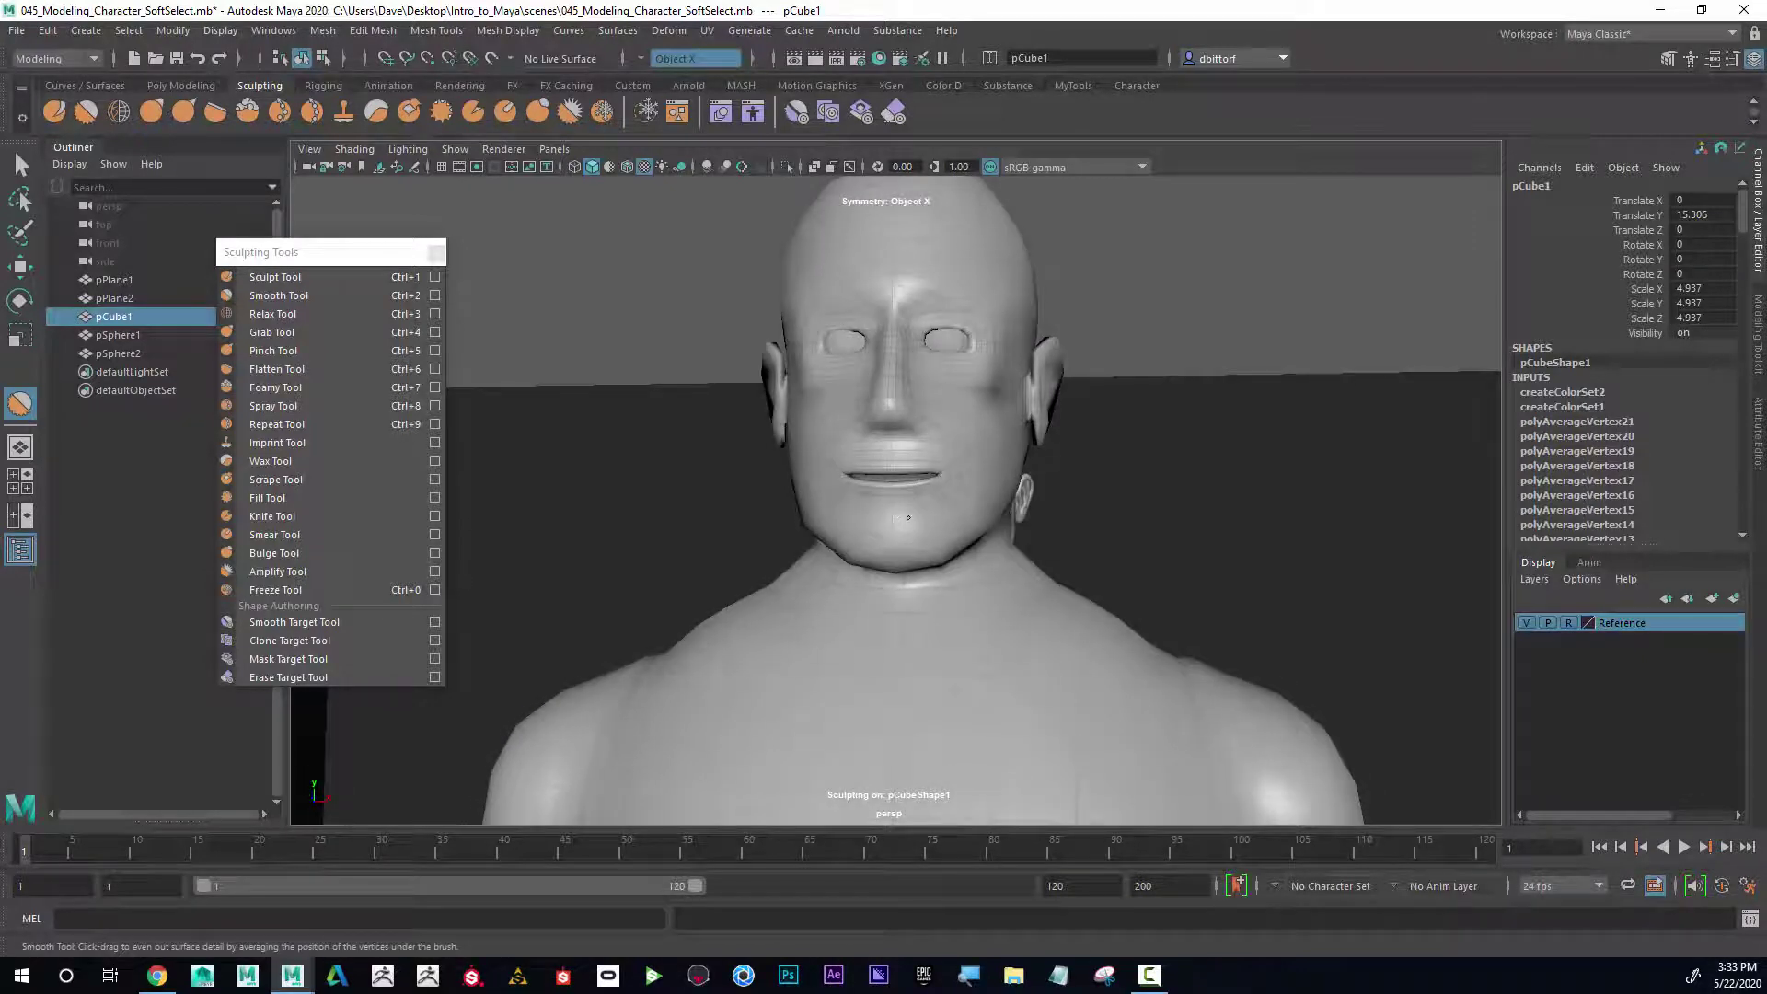
Smooth the surface from the lower back down over the buttocks with the Smooth Tool
{"action": "left_click_drag", "start_coordinate": [909, 517], "coordinate": [616, 447], "text": "alt"}
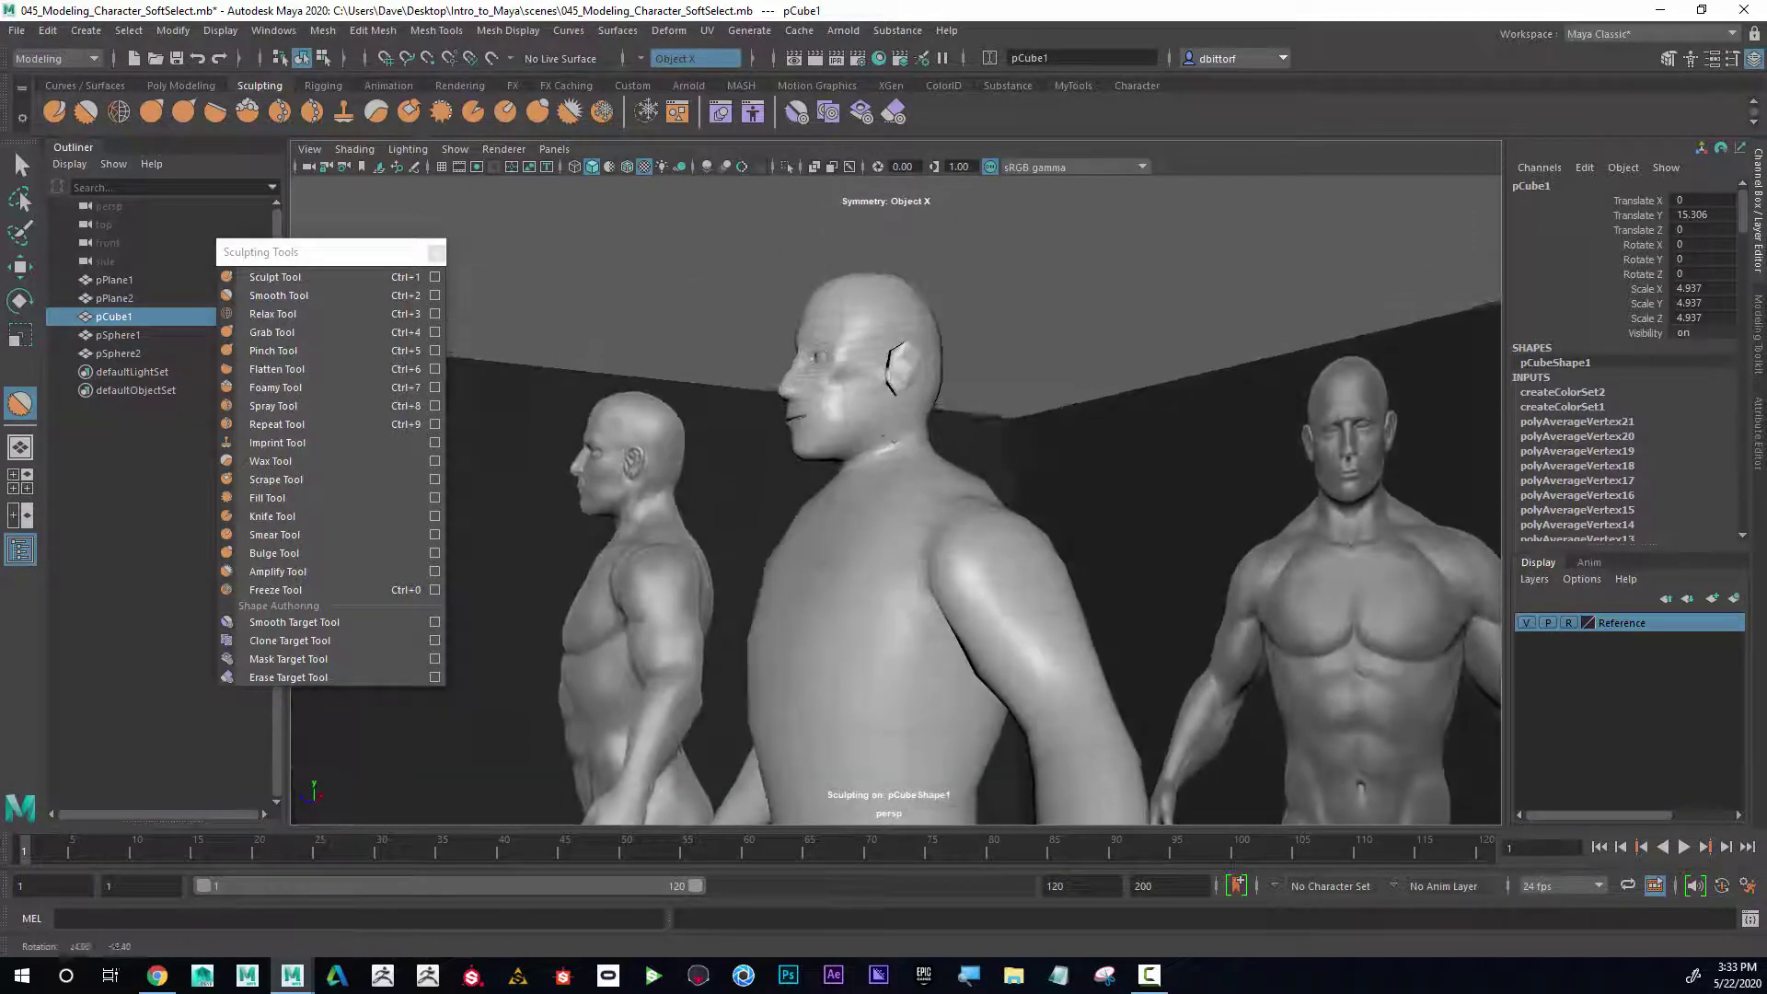
{"action": "right_click_drag", "start_coordinate": [888, 440], "coordinate": [800, 446], "text": "alt"}
{"action": "middle_click_drag", "start_coordinate": [883, 524], "coordinate": [888, 423], "text": "alt"}
{"action": "left_click_drag", "start_coordinate": [1012, 396], "coordinate": [885, 403], "text": "alt"}
{"action": "right_click_drag", "start_coordinate": [985, 414], "coordinate": [1141, 442], "text": "alt"}
{"action": "right_click_drag", "start_coordinate": [899, 380], "coordinate": [757, 406], "text": "alt"}
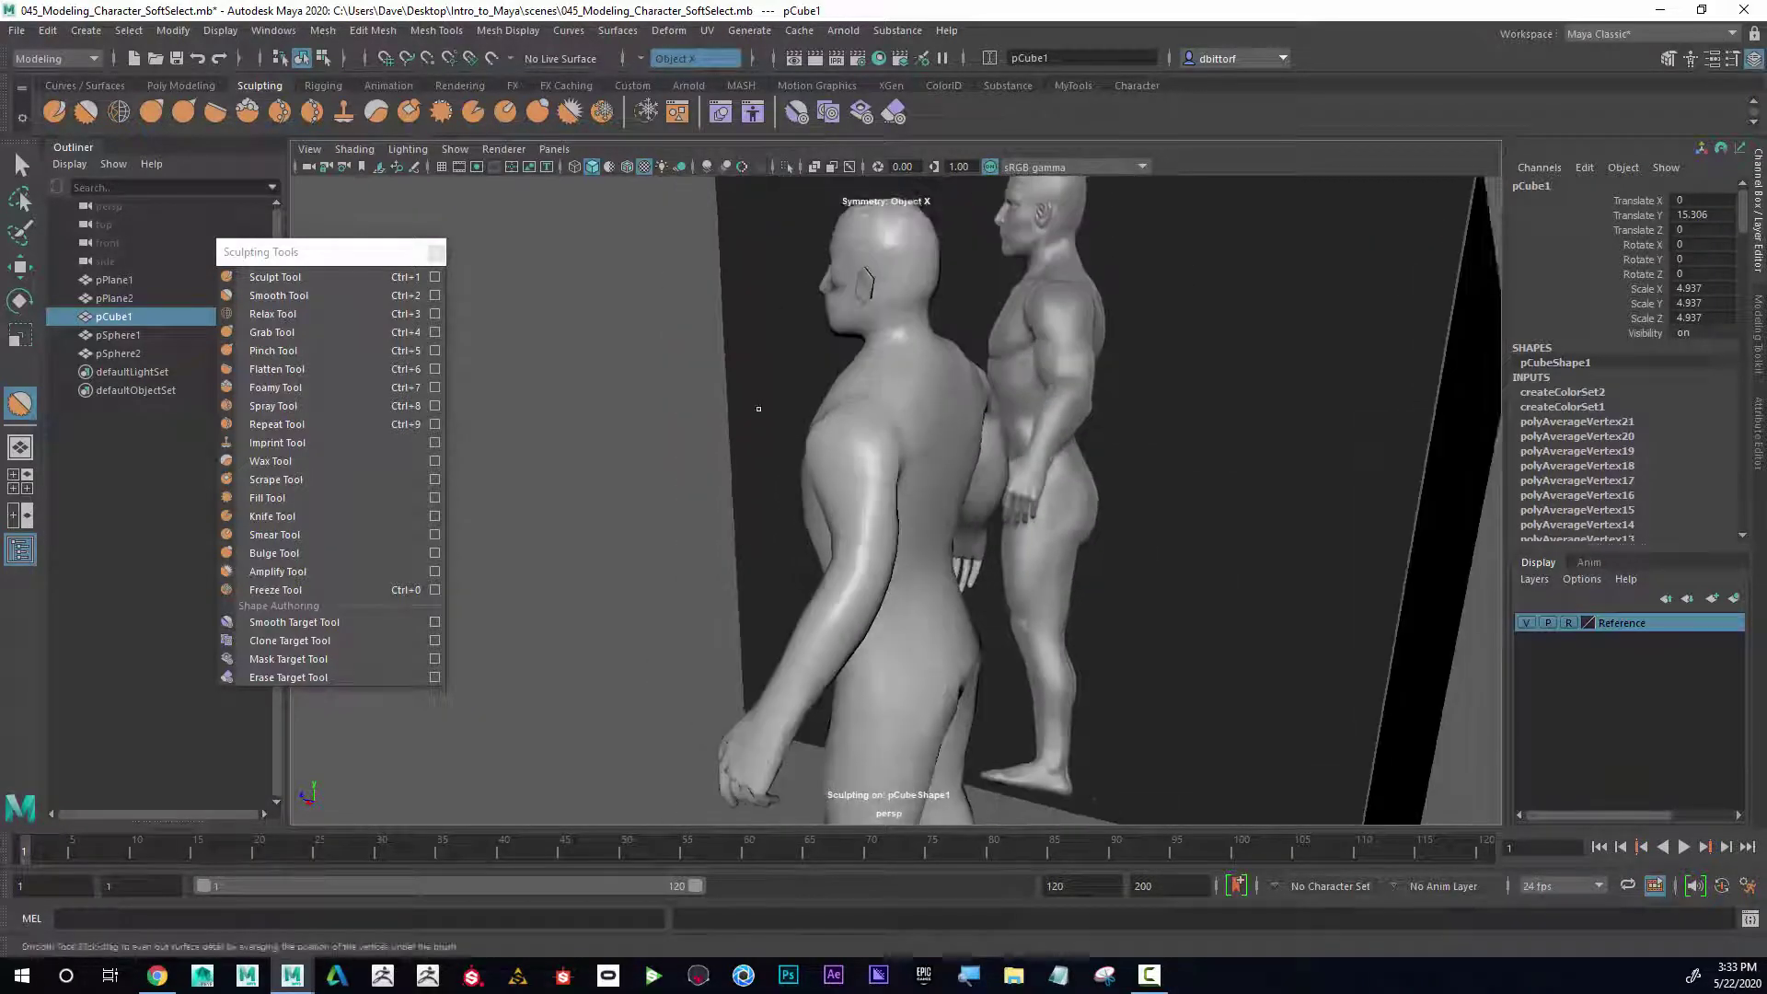
{"action": "left_click_drag", "start_coordinate": [758, 405], "coordinate": [681, 396], "text": "alt"}
{"action": "middle_click_drag", "start_coordinate": [777, 340], "coordinate": [777, 268], "text": "alt"}
{"action": "middle_click_drag", "start_coordinate": [777, 396], "coordinate": [776, 229], "text": "alt"}
{"action": "right_click_drag", "start_coordinate": [966, 290], "coordinate": [1106, 304], "text": "alt"}
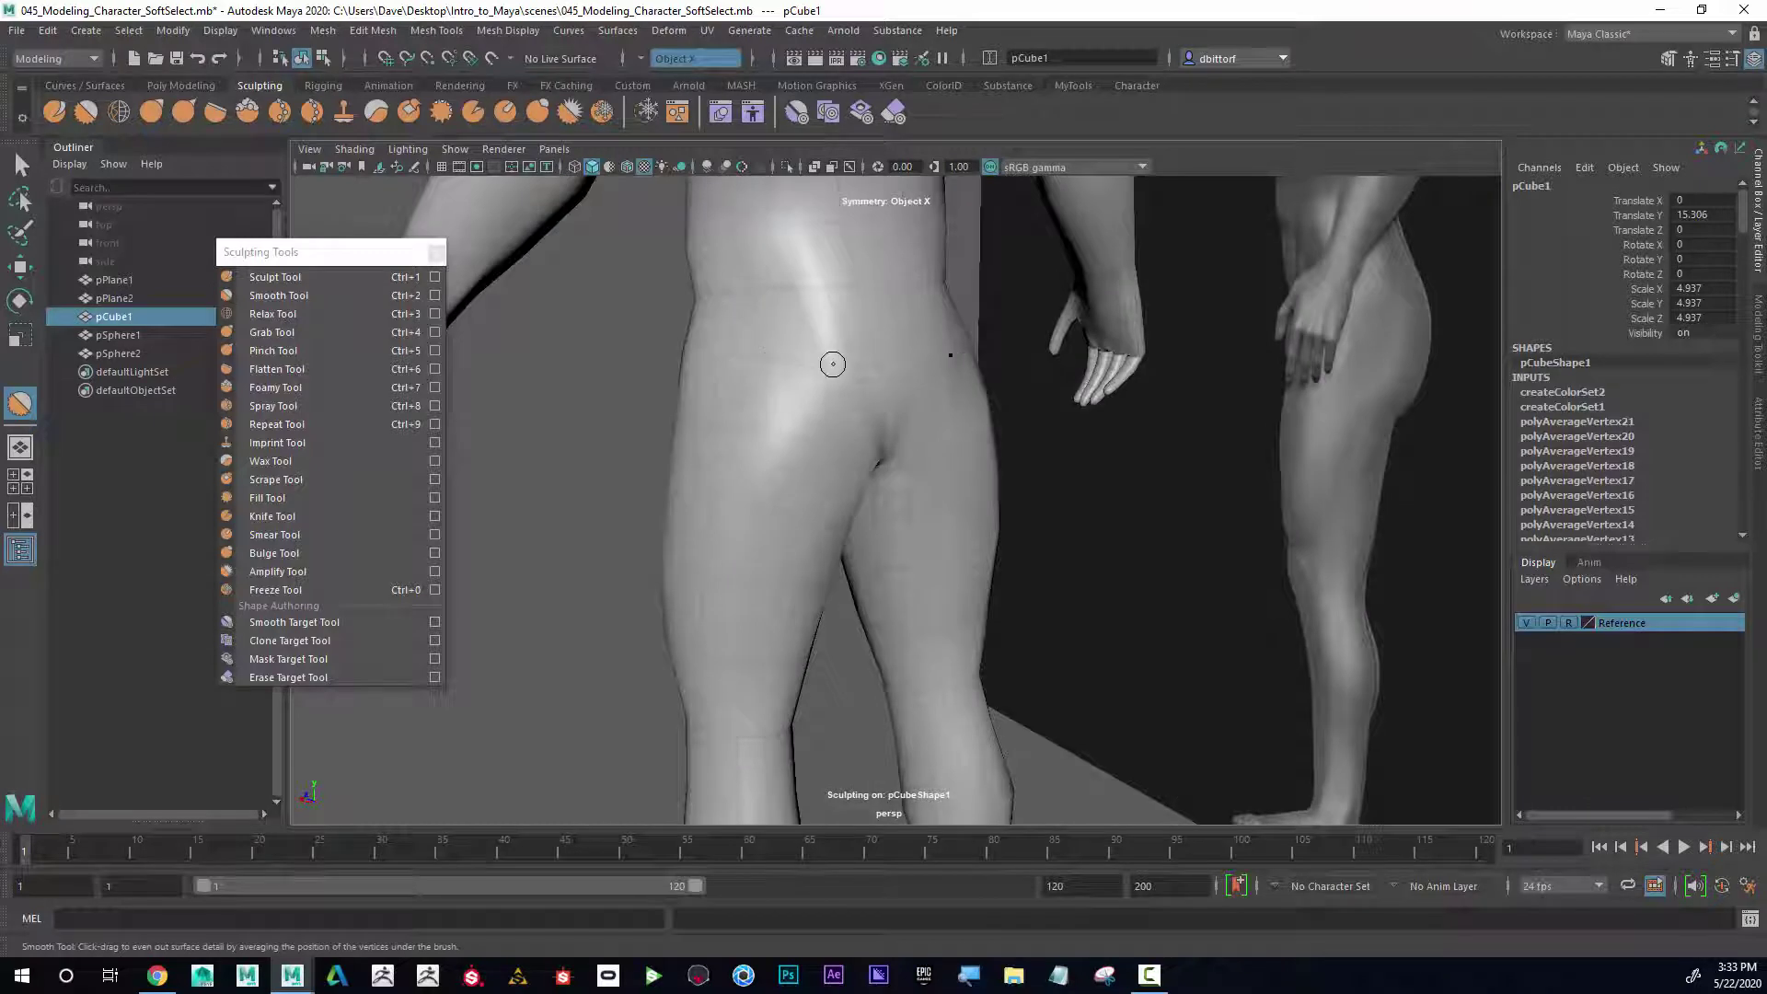
{"action": "mouse_move", "coordinate": [825, 367]}
{"action": "left_mouse_down"}
{"action": "mouse_move", "coordinate": [802, 427]}
{"action": "mouse_move", "coordinate": [770, 410]}
{"action": "mouse_move", "coordinate": [830, 451]}
{"action": "mouse_move", "coordinate": [851, 501]}
{"action": "left_mouse_up"}
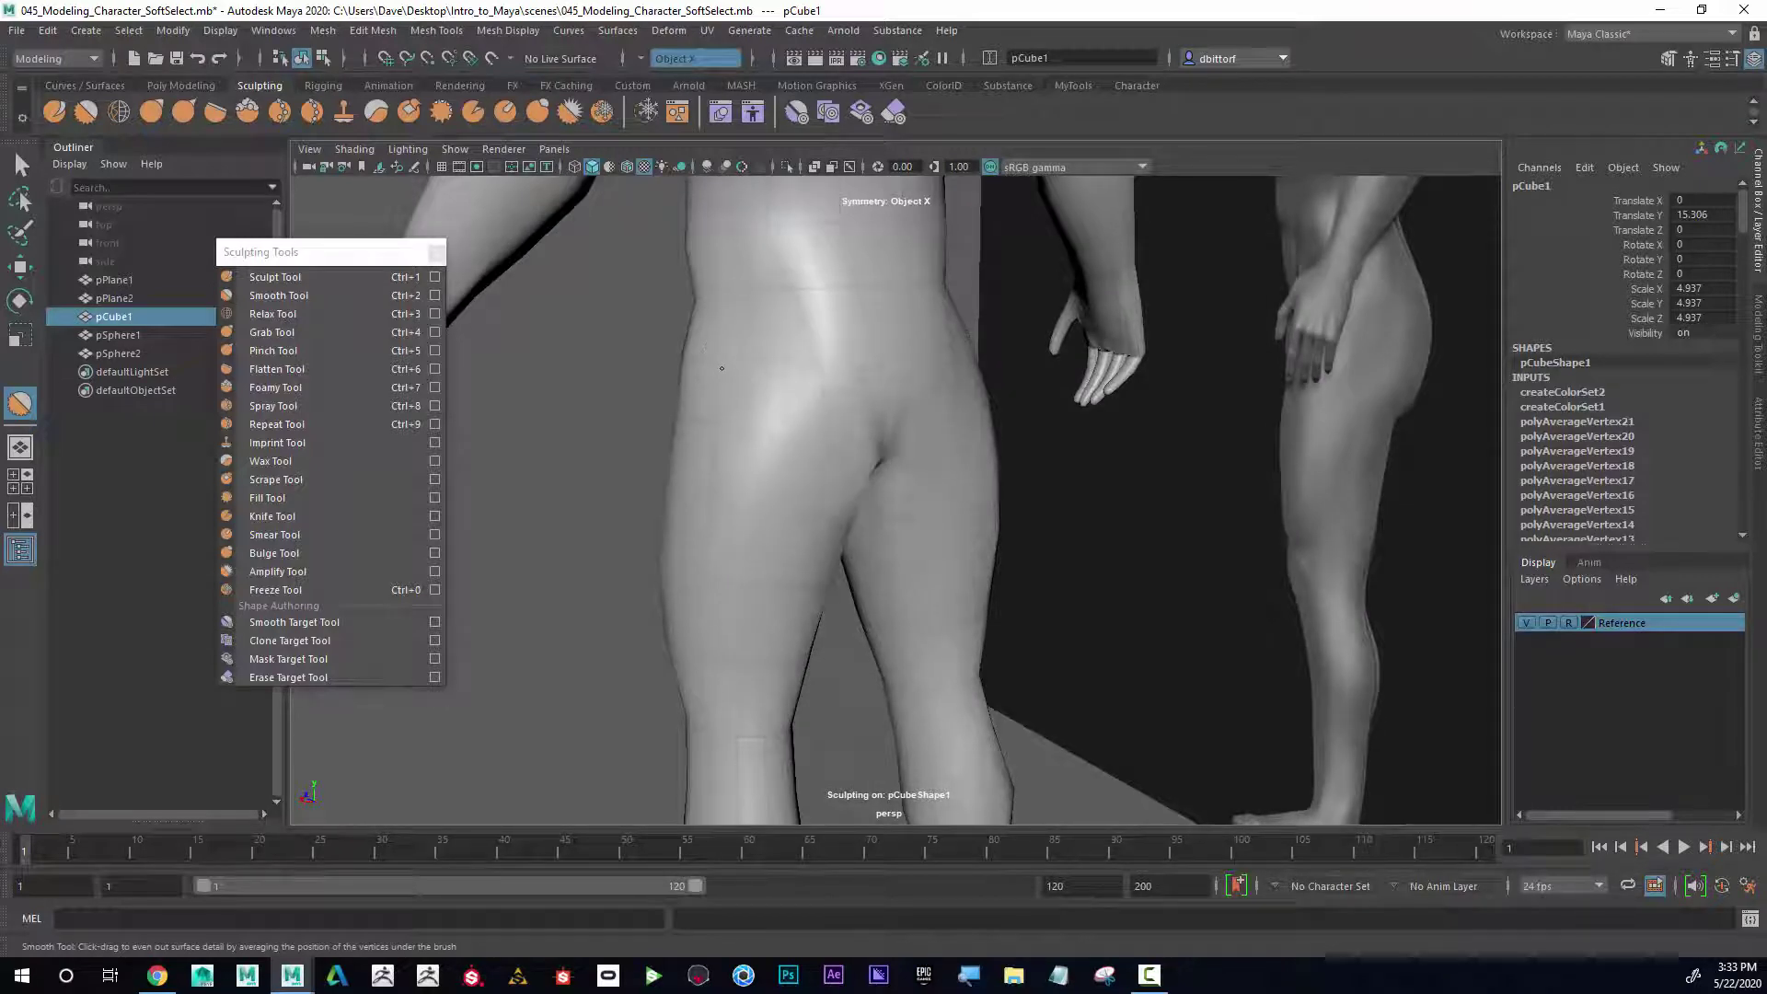
Examine the smoothed model from the full body up to the face and ears
{"action": "right_click_drag", "start_coordinate": [718, 359], "coordinate": [630, 387], "text": "alt"}
{"action": "left_click_drag", "start_coordinate": [631, 386], "coordinate": [814, 472], "text": "alt"}
{"action": "right_click_drag", "start_coordinate": [813, 471], "coordinate": [727, 497], "text": "alt"}
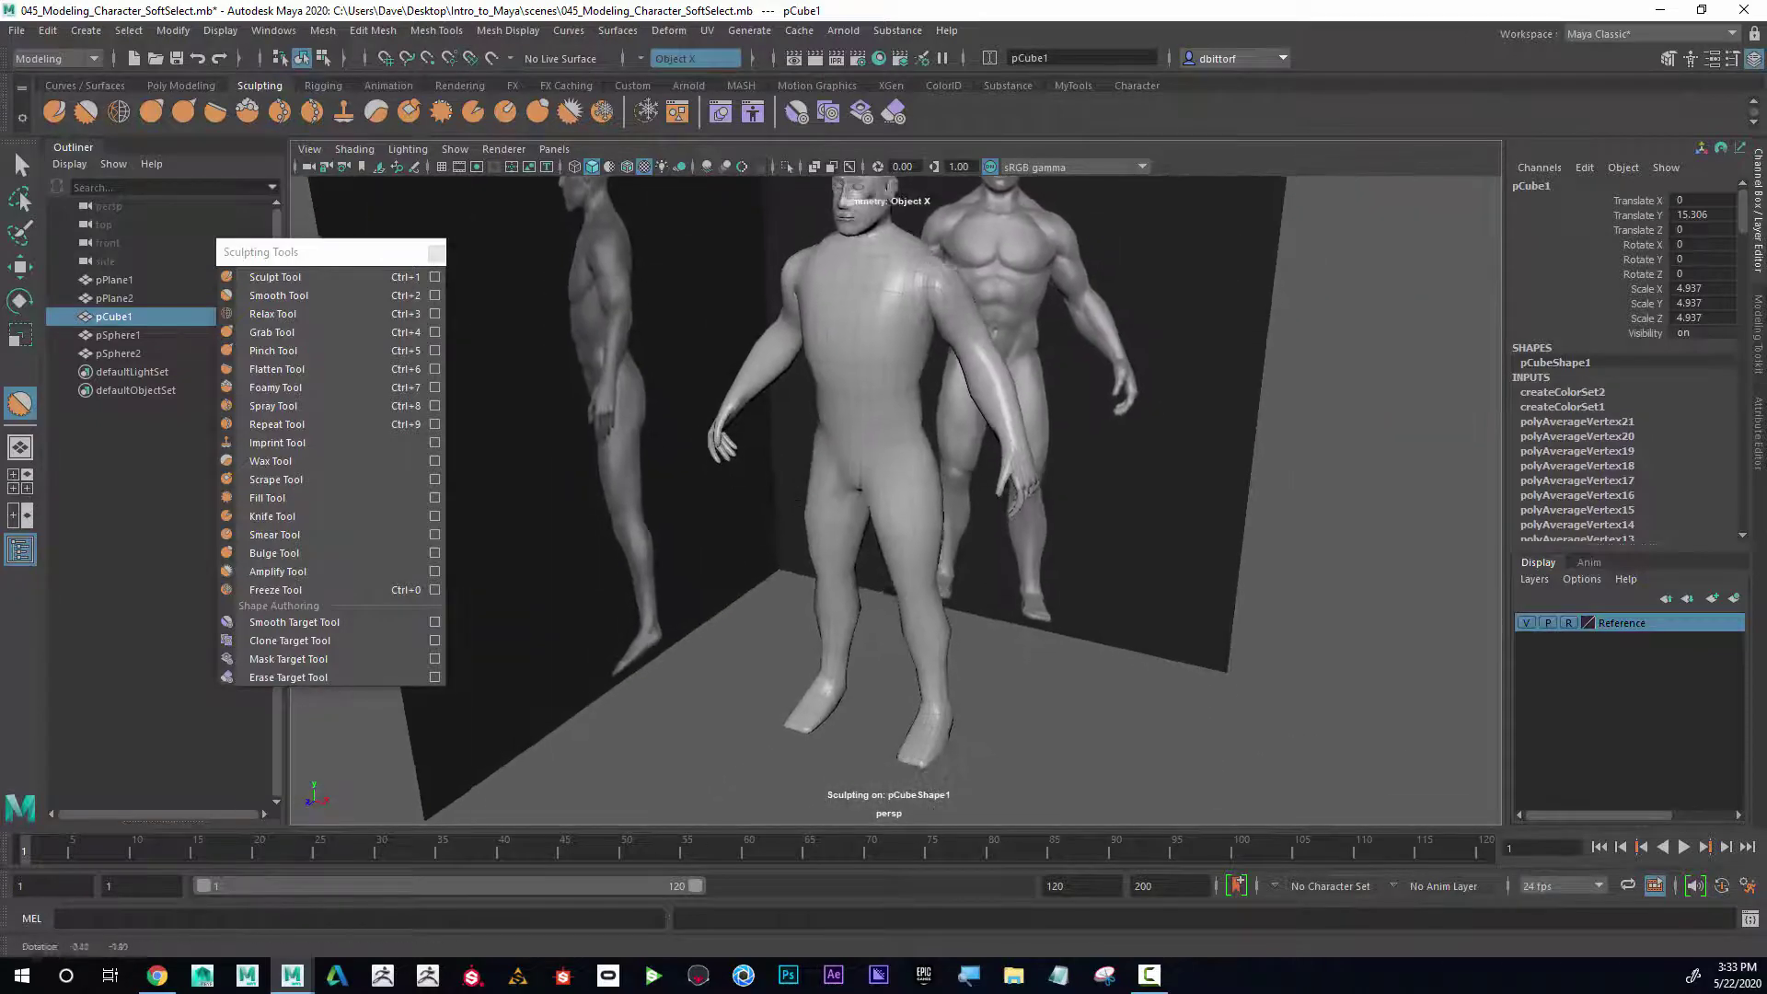
{"action": "left_click_drag", "start_coordinate": [726, 497], "coordinate": [816, 552], "text": "alt"}
{"action": "middle_click_drag", "start_coordinate": [816, 552], "coordinate": [833, 603], "text": "alt"}
{"action": "right_click_drag", "start_coordinate": [833, 602], "coordinate": [948, 589], "text": "alt"}
{"action": "middle_click_drag", "start_coordinate": [920, 350], "coordinate": [1040, 700], "text": "alt"}
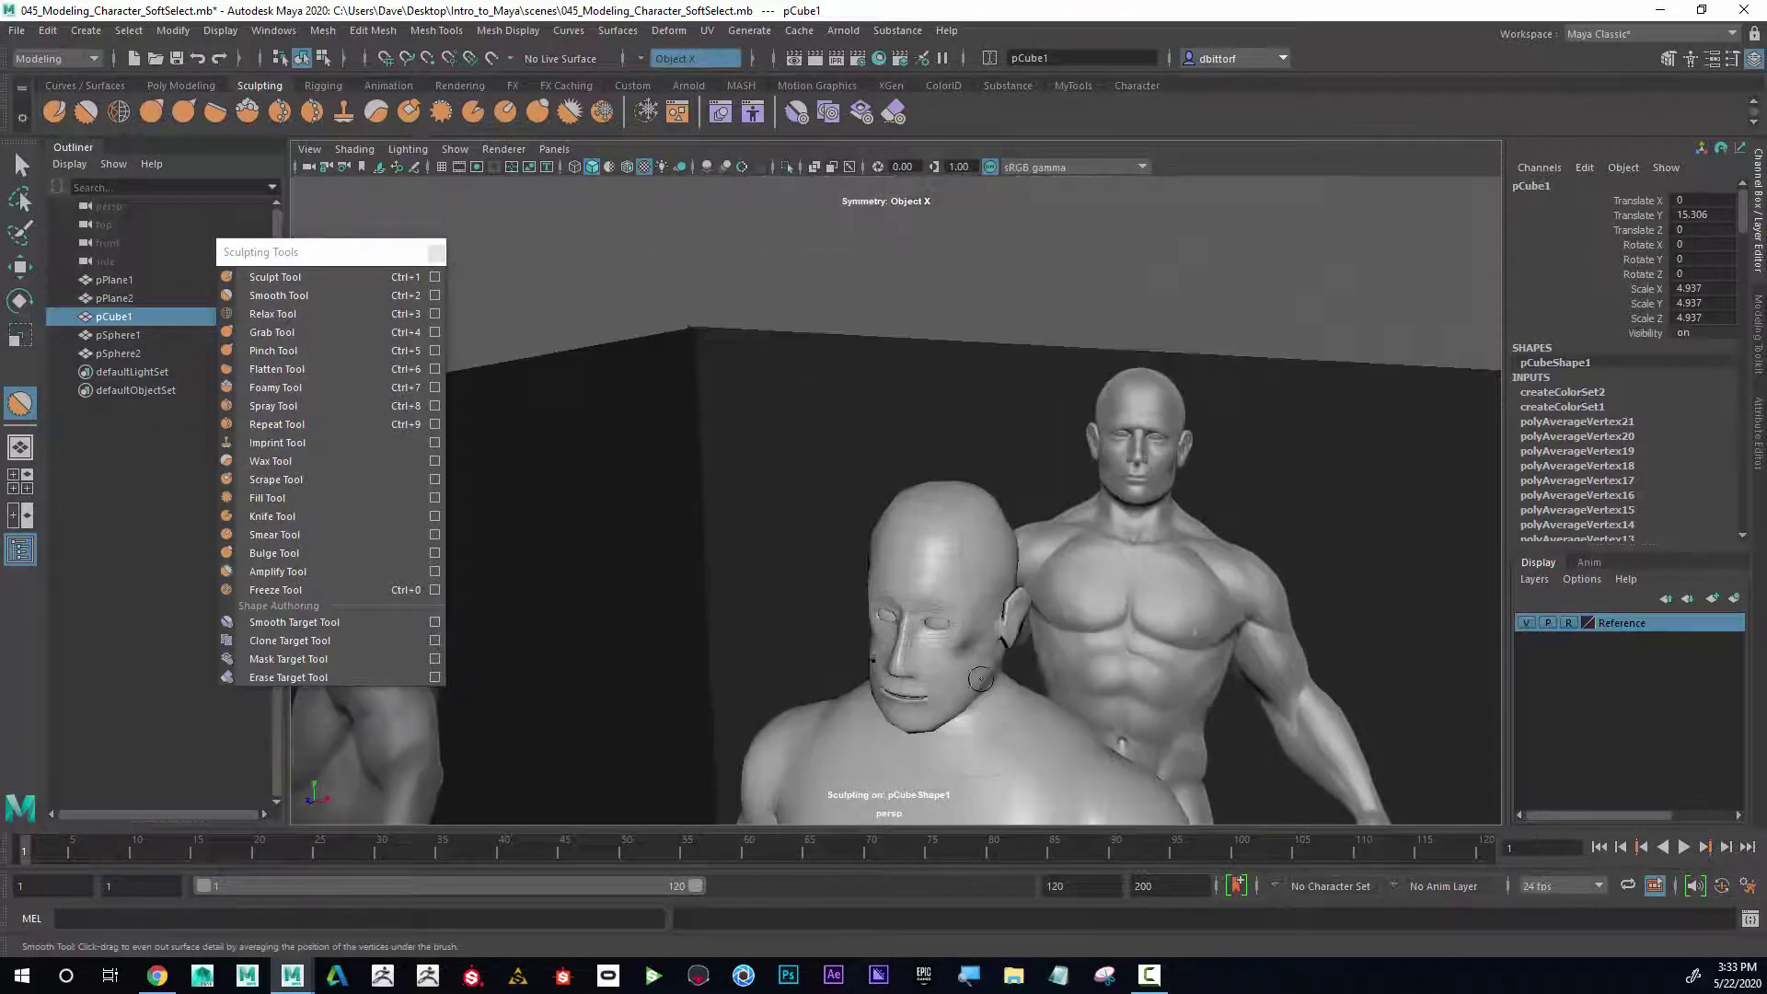
{"action": "left_click_drag", "start_coordinate": [1040, 699], "coordinate": [1067, 598], "text": "alt"}
{"action": "right_click_drag", "start_coordinate": [1067, 598], "coordinate": [1306, 603], "text": "alt"}
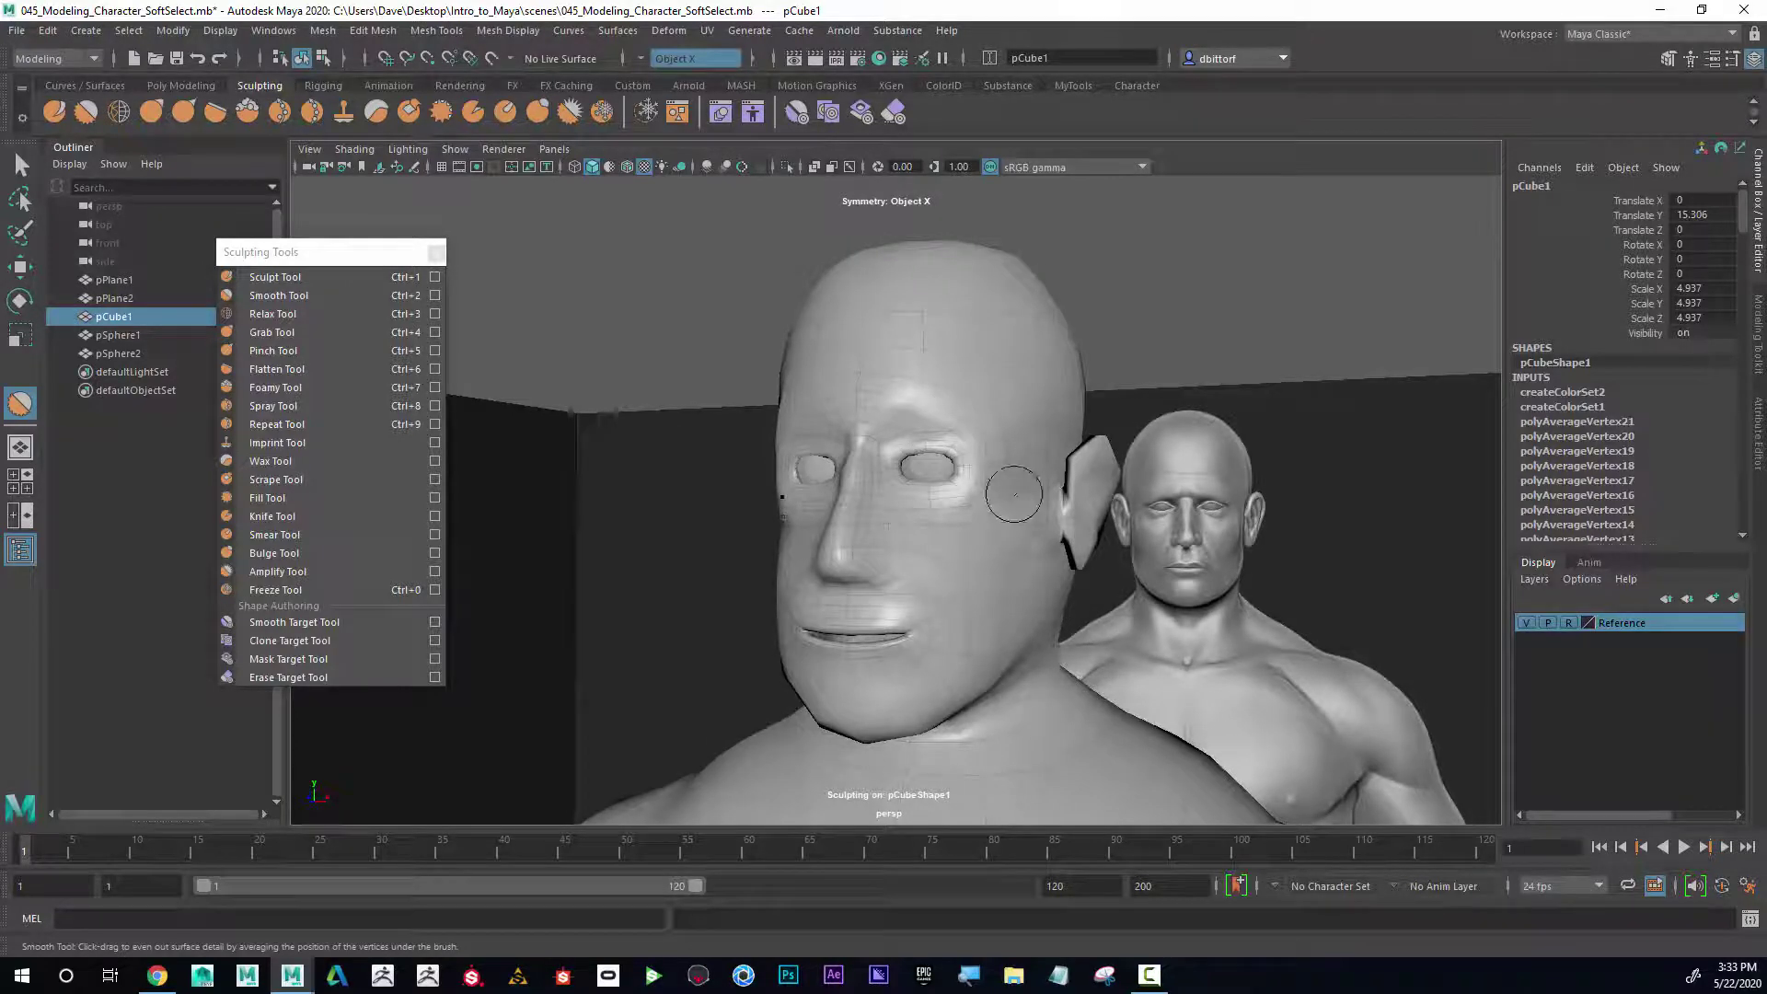
{"action": "right_click_drag", "start_coordinate": [987, 526], "coordinate": [930, 481], "text": "alt"}
{"action": "left_click_drag", "start_coordinate": [931, 481], "coordinate": [1128, 475], "text": "alt"}
{"action": "right_click_drag", "start_coordinate": [1128, 475], "coordinate": [836, 504], "text": "alt"}
Study the front reference figure's head, chest and shoulder muscles and compare them with the model
{"action": "left_click_drag", "start_coordinate": [836, 505], "coordinate": [763, 497], "text": "alt"}
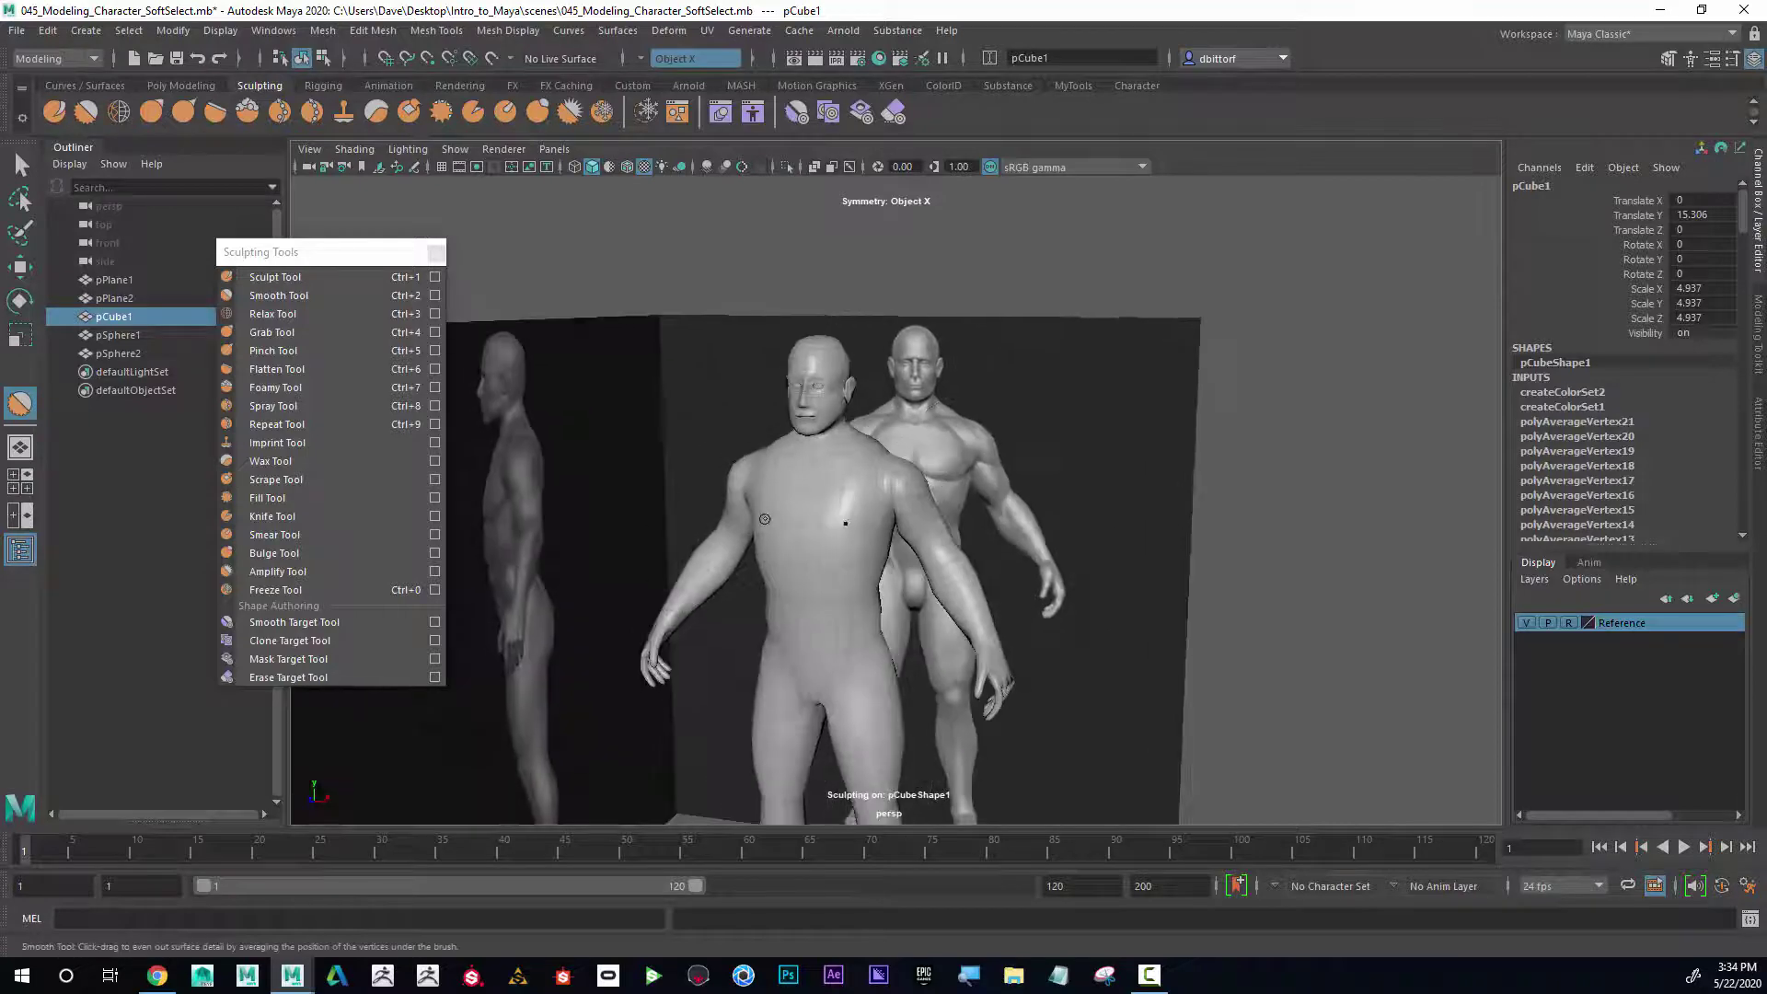
{"action": "right_click_drag", "start_coordinate": [764, 497], "coordinate": [902, 483], "text": "alt"}
{"action": "middle_click_drag", "start_coordinate": [901, 483], "coordinate": [906, 566], "text": "alt"}
{"action": "right_click_drag", "start_coordinate": [907, 566], "coordinate": [957, 568], "text": "alt"}
{"action": "right_click_drag", "start_coordinate": [709, 442], "coordinate": [883, 446], "text": "alt"}
{"action": "left_click_drag", "start_coordinate": [883, 446], "coordinate": [828, 432], "text": "alt"}
{"action": "middle_click_drag", "start_coordinate": [828, 432], "coordinate": [933, 443], "text": "alt"}
{"action": "right_click_drag", "start_coordinate": [933, 444], "coordinate": [1085, 464], "text": "alt"}
{"action": "middle_click_drag", "start_coordinate": [1085, 465], "coordinate": [997, 478], "text": "alt"}
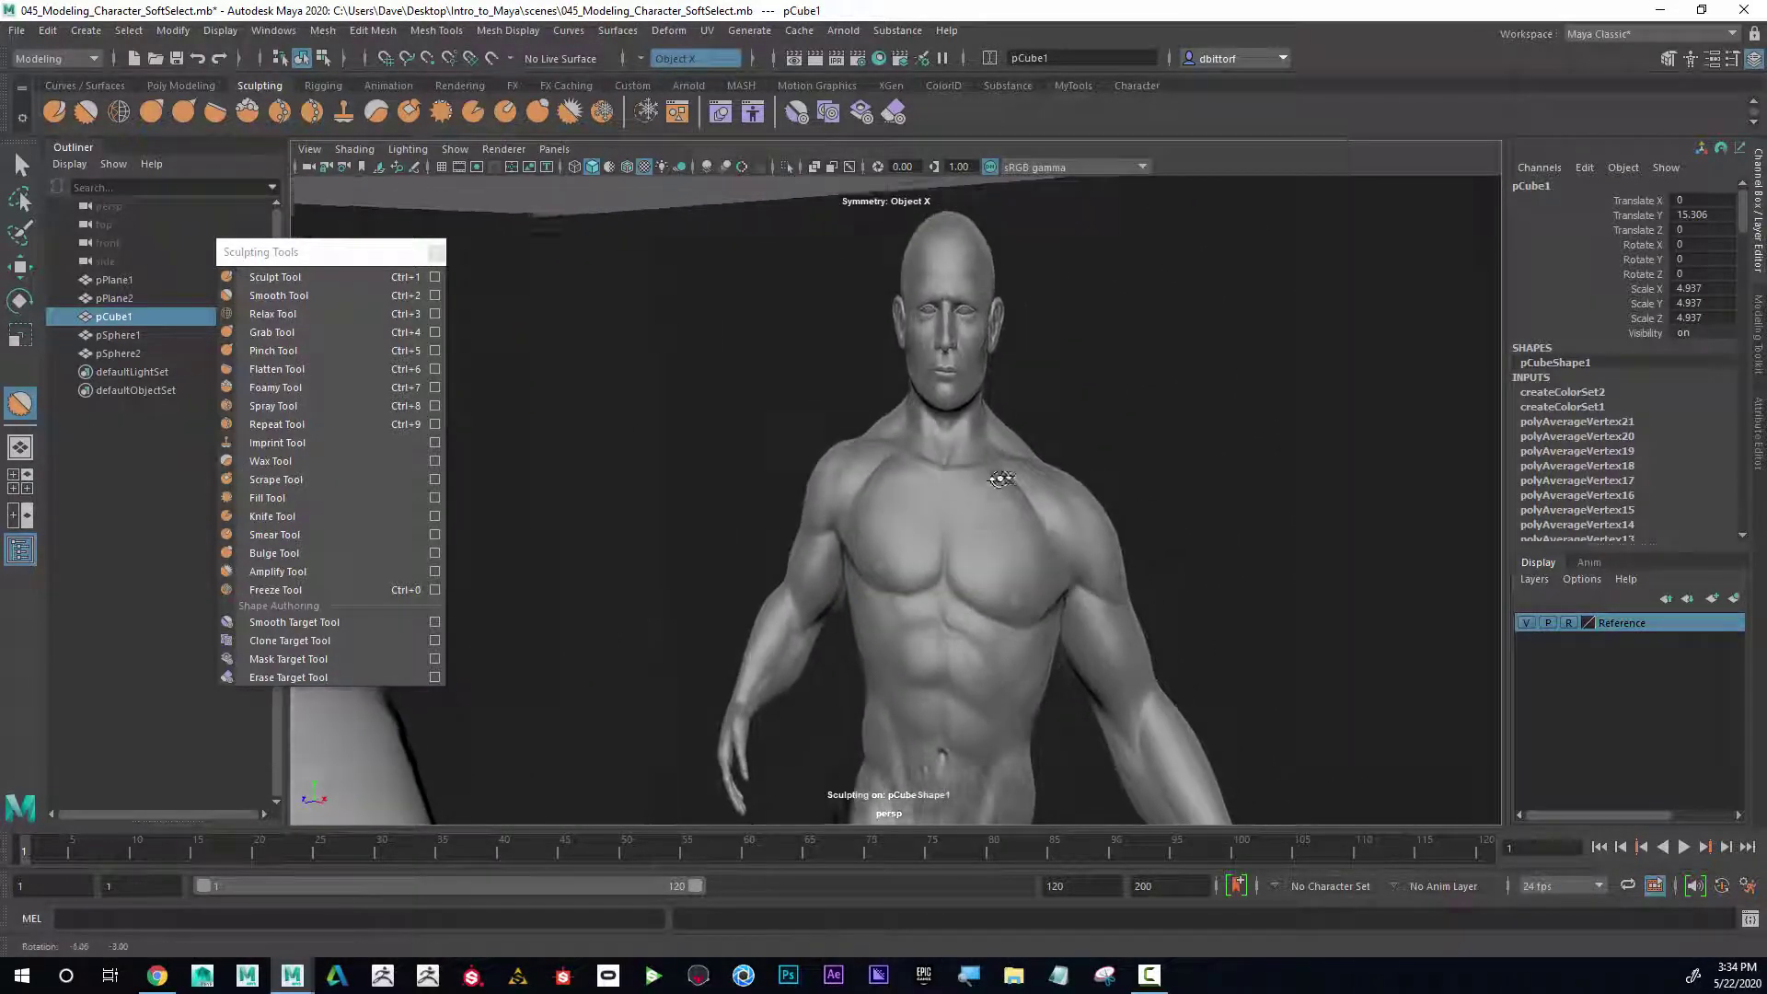
{"action": "left_click_drag", "start_coordinate": [997, 477], "coordinate": [1009, 466], "text": "alt"}
{"action": "middle_click_drag", "start_coordinate": [1009, 466], "coordinate": [1049, 442], "text": "alt"}
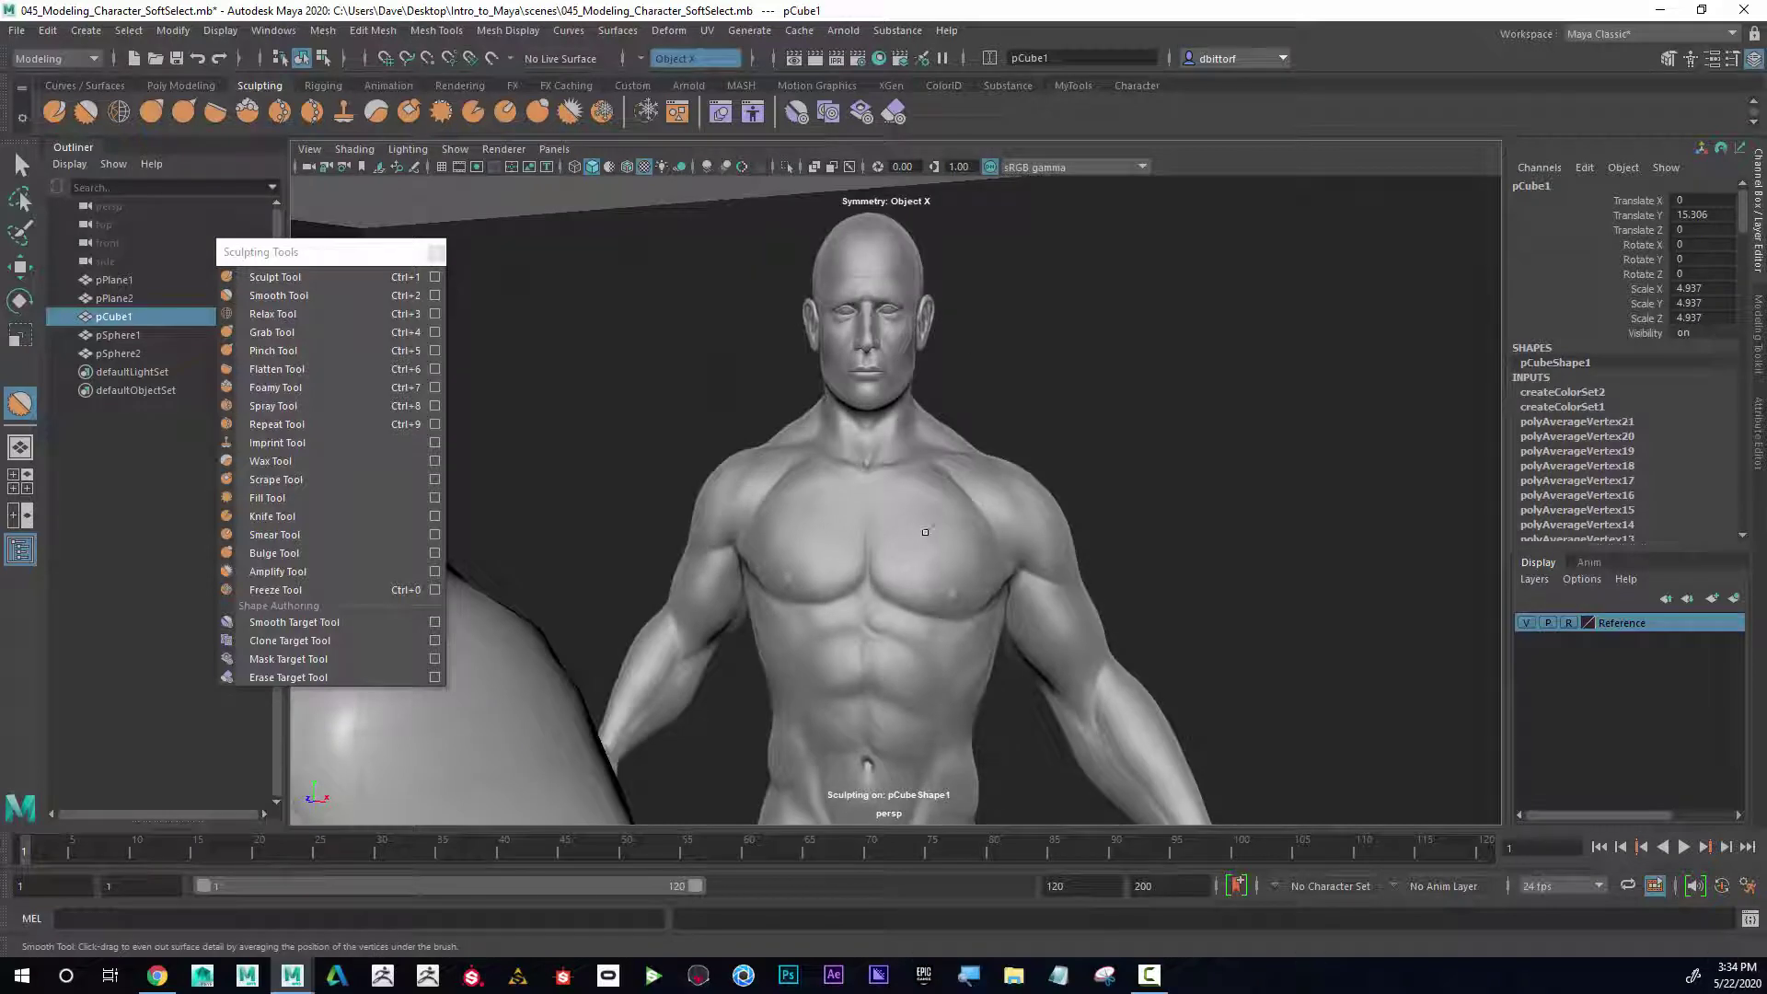
{"action": "mouse_move", "coordinate": [1005, 570]}
{"action": "left_mouse_down", "text": "alt"}
{"action": "mouse_move", "coordinate": [1030, 429]}
{"action": "mouse_move", "coordinate": [904, 438]}
{"action": "left_mouse_up", "text": "alt"}
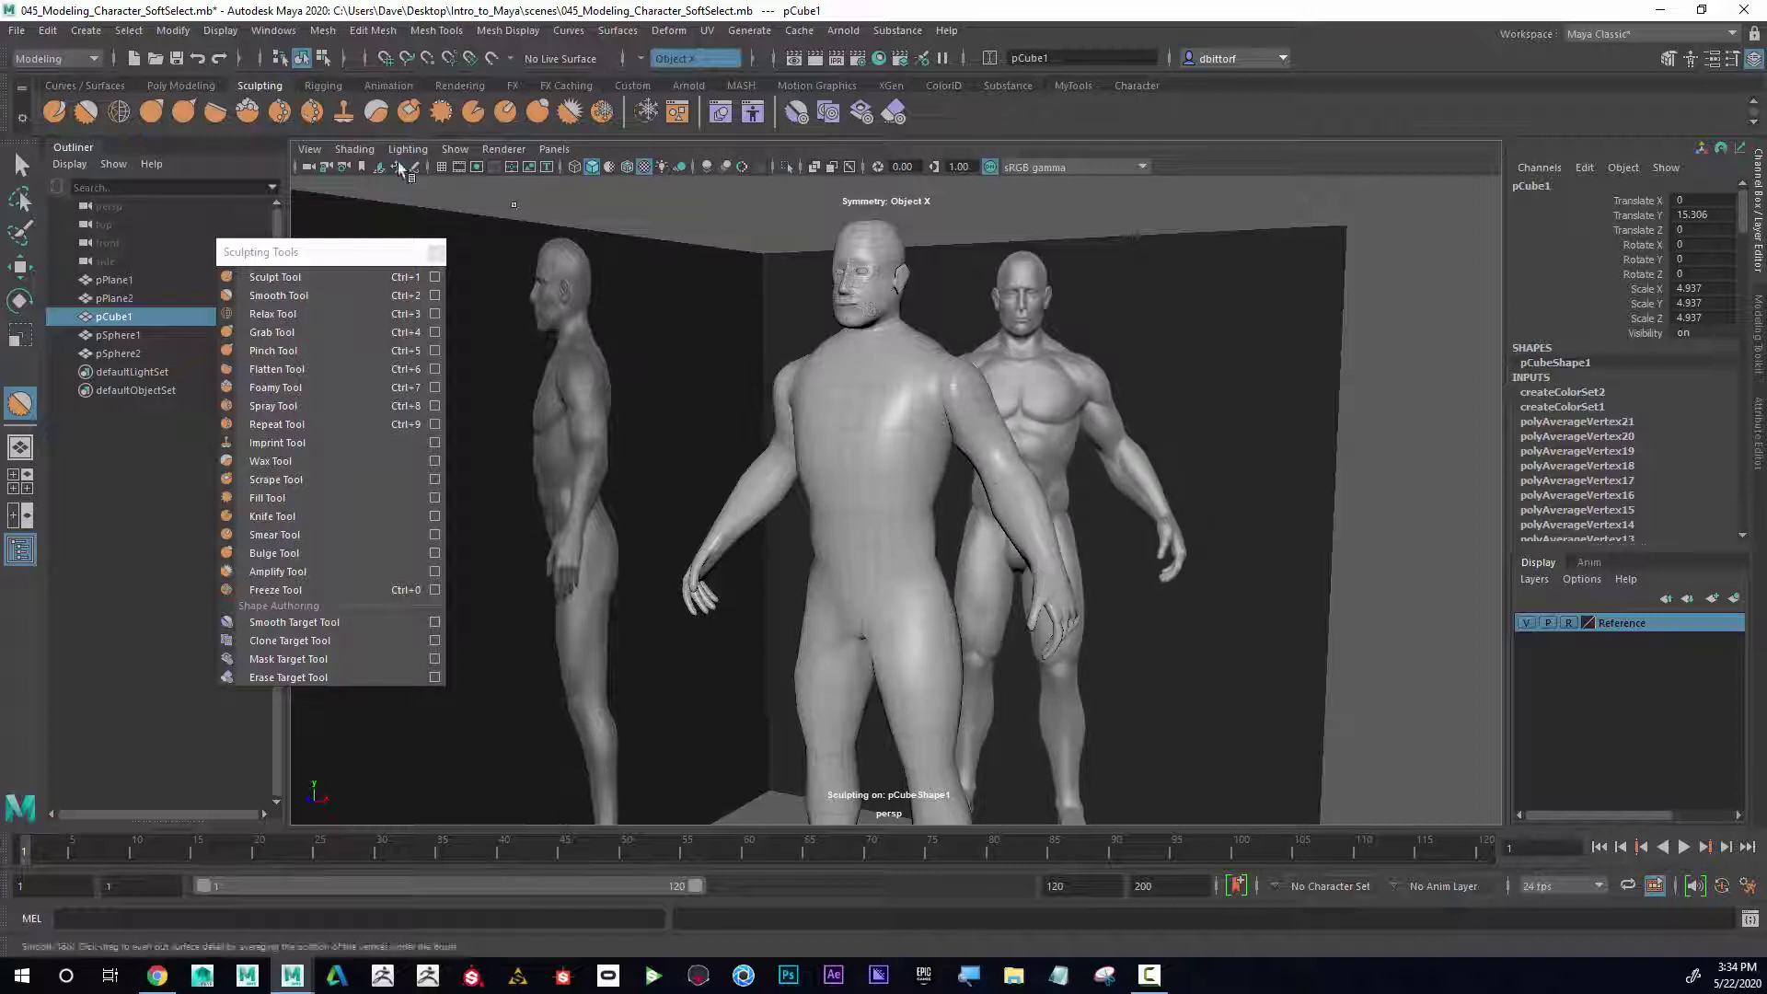
{"action": "left_click", "coordinate": [324, 33]}
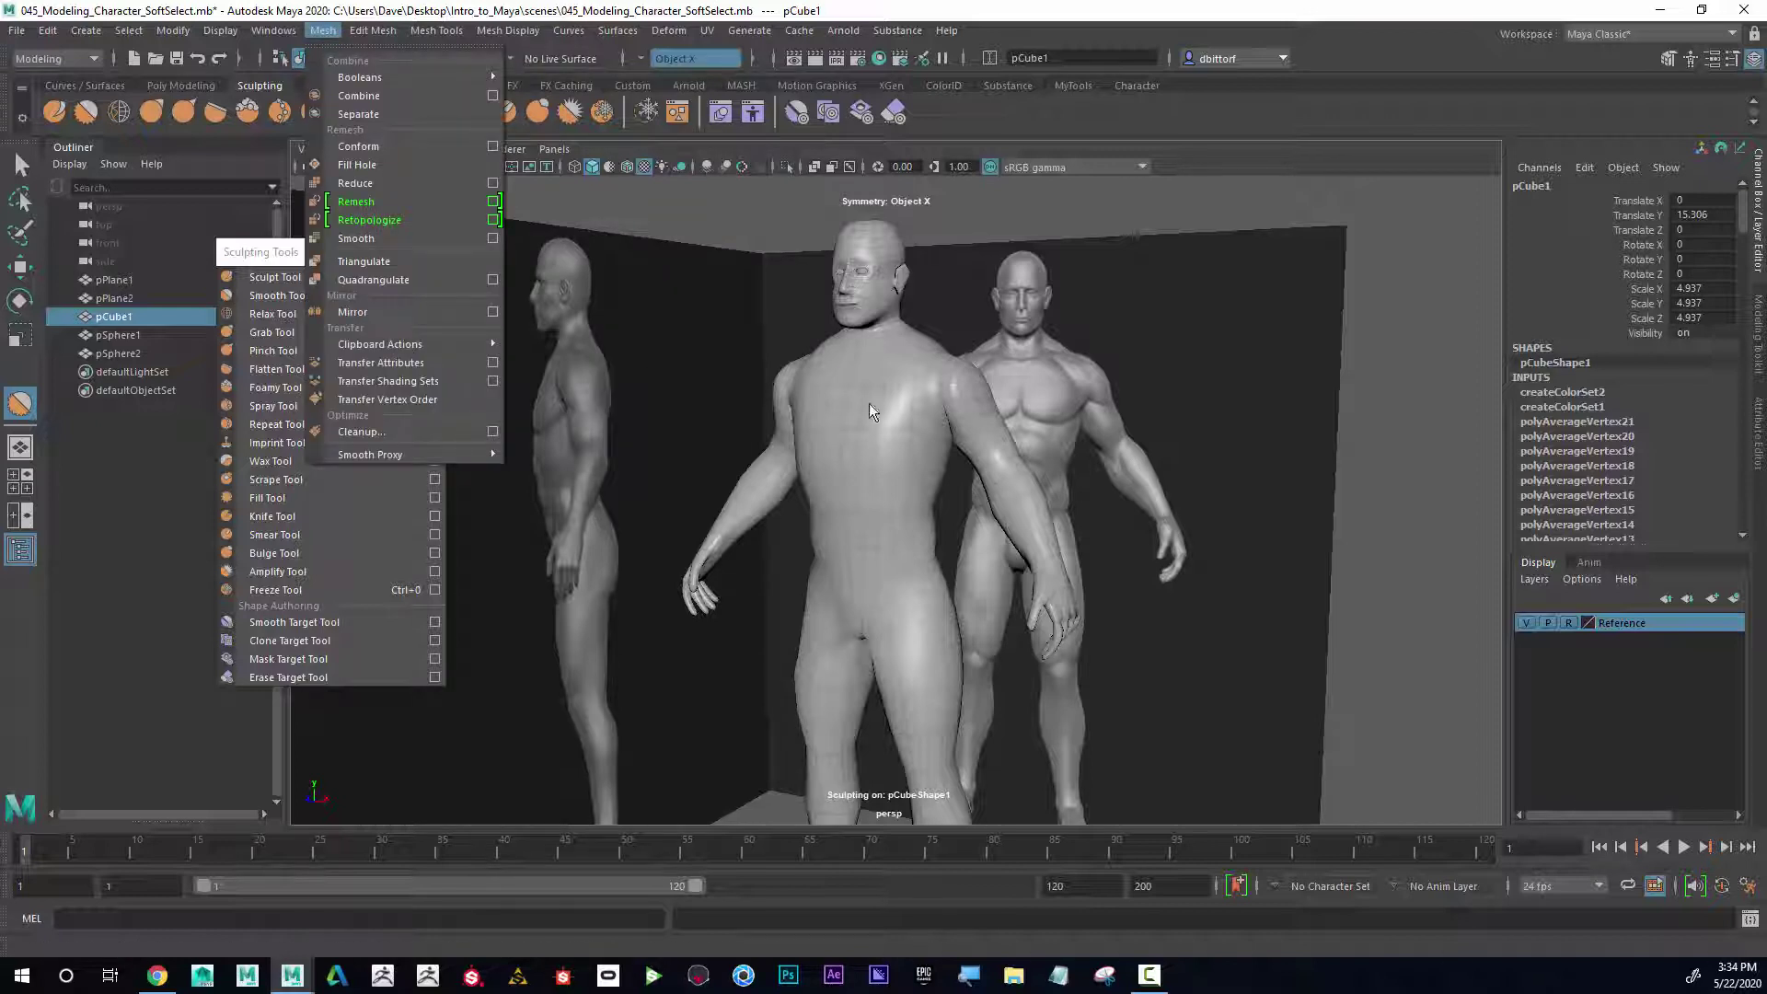
{"action": "left_click", "coordinate": [770, 219]}
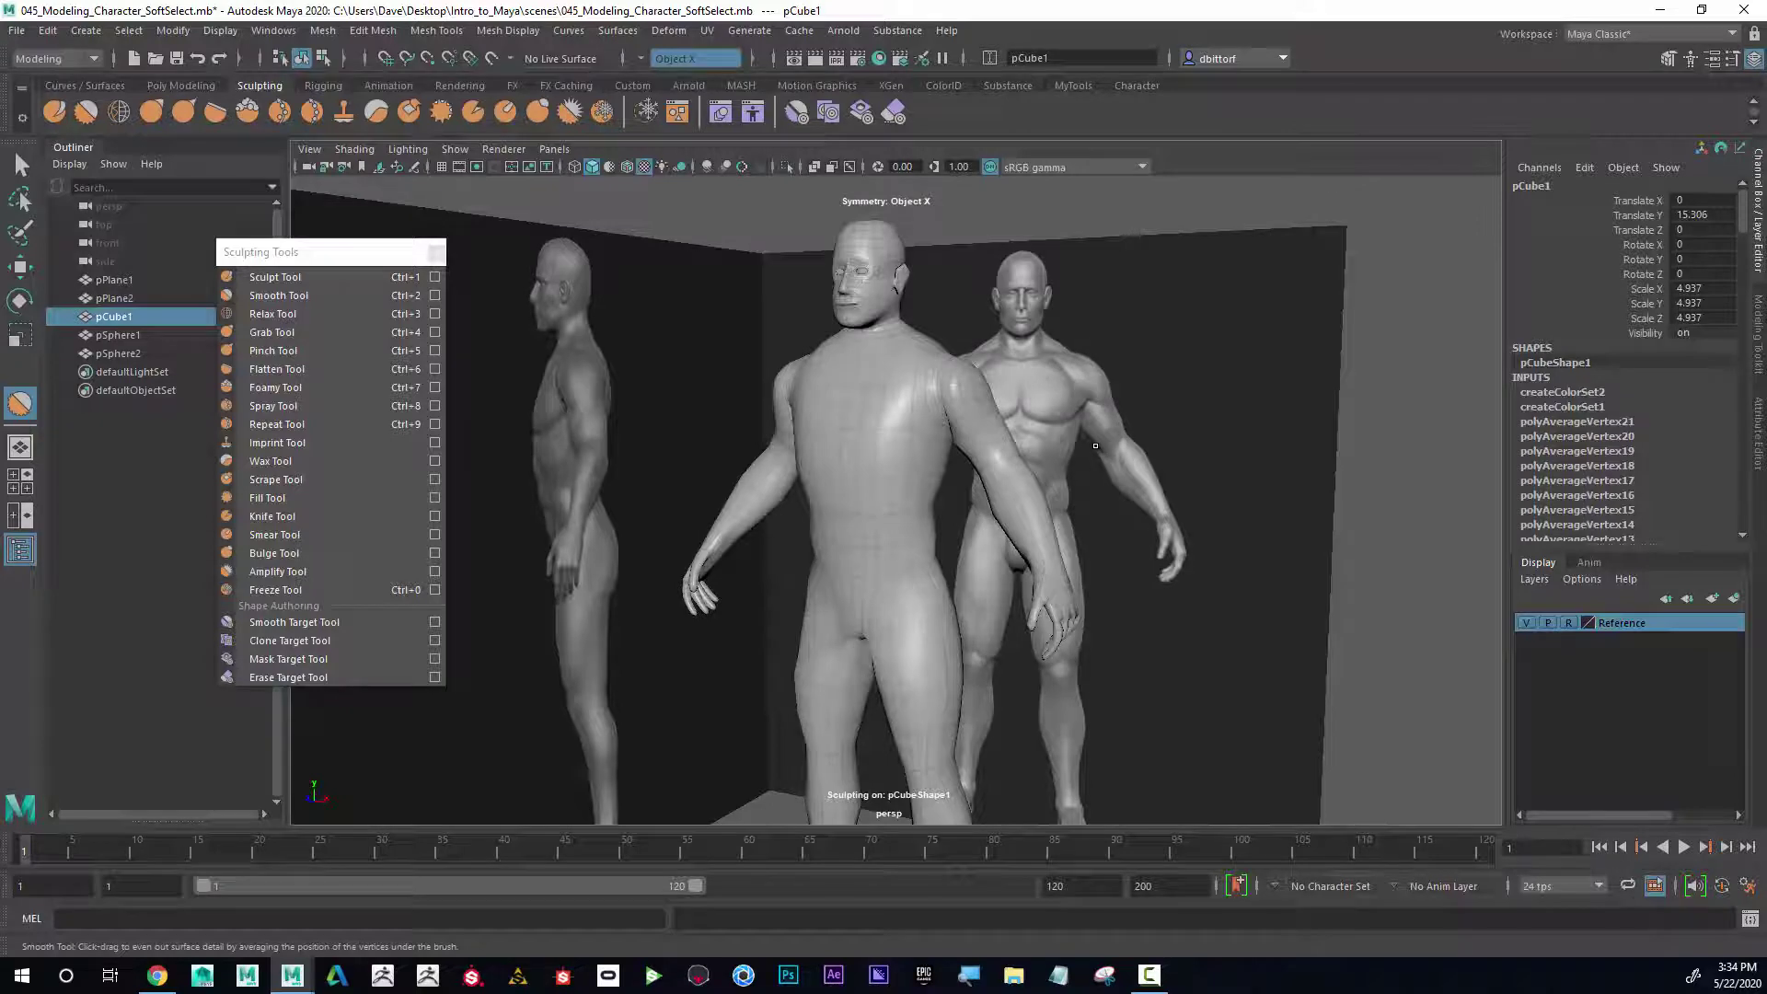
Switch to the Grab Tool and work on the model's upper back, shoulders and armpits
{"action": "mouse_move", "coordinate": [828, 398]}
{"action": "left_mouse_down", "text": "alt"}
{"action": "mouse_move", "coordinate": [1102, 405]}
{"action": "mouse_move", "coordinate": [1002, 399]}
{"action": "mouse_move", "coordinate": [1101, 442]}
{"action": "mouse_move", "coordinate": [1301, 429]}
{"action": "mouse_move", "coordinate": [1337, 410]}
{"action": "mouse_move", "coordinate": [840, 379]}
{"action": "left_mouse_up", "text": "alt"}
{"action": "scroll", "coordinate": [990, 479], "scroll_direction": "up", "scroll_amount": 5}
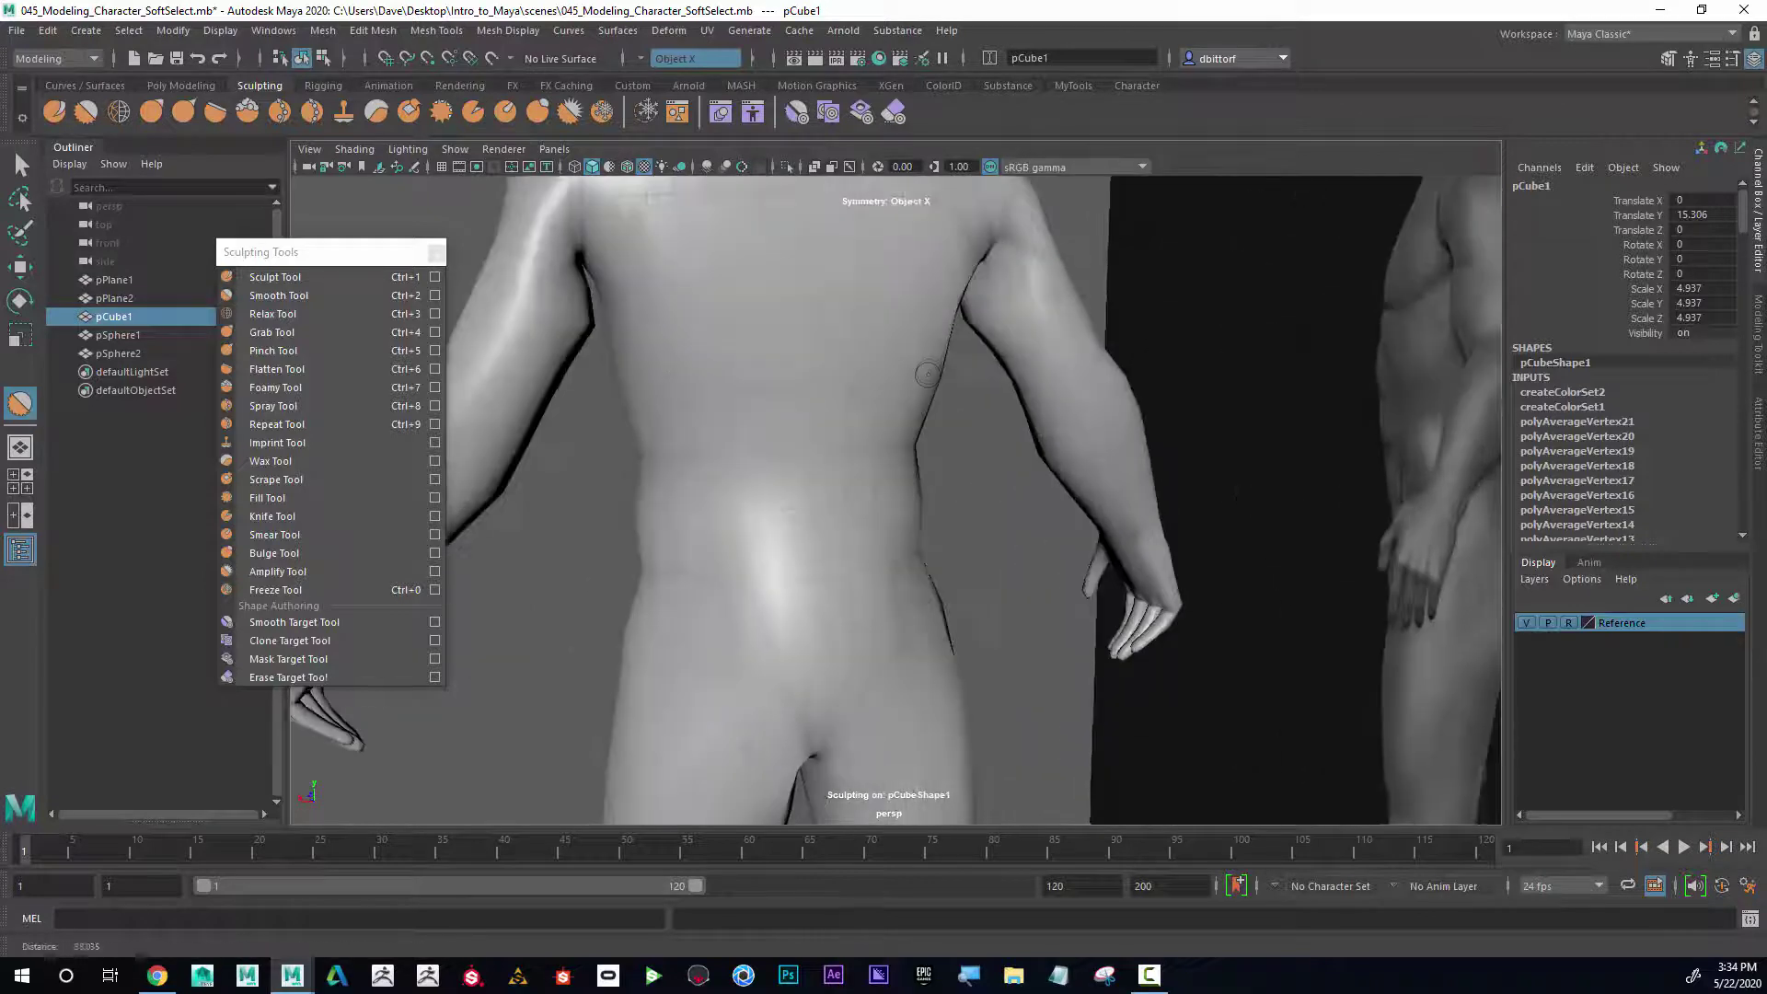
{"action": "mouse_move", "coordinate": [990, 480]}
{"action": "left_mouse_down", "text": "alt"}
{"action": "mouse_move", "coordinate": [1116, 356]}
{"action": "mouse_move", "coordinate": [1012, 368]}
{"action": "left_mouse_up", "text": "alt"}
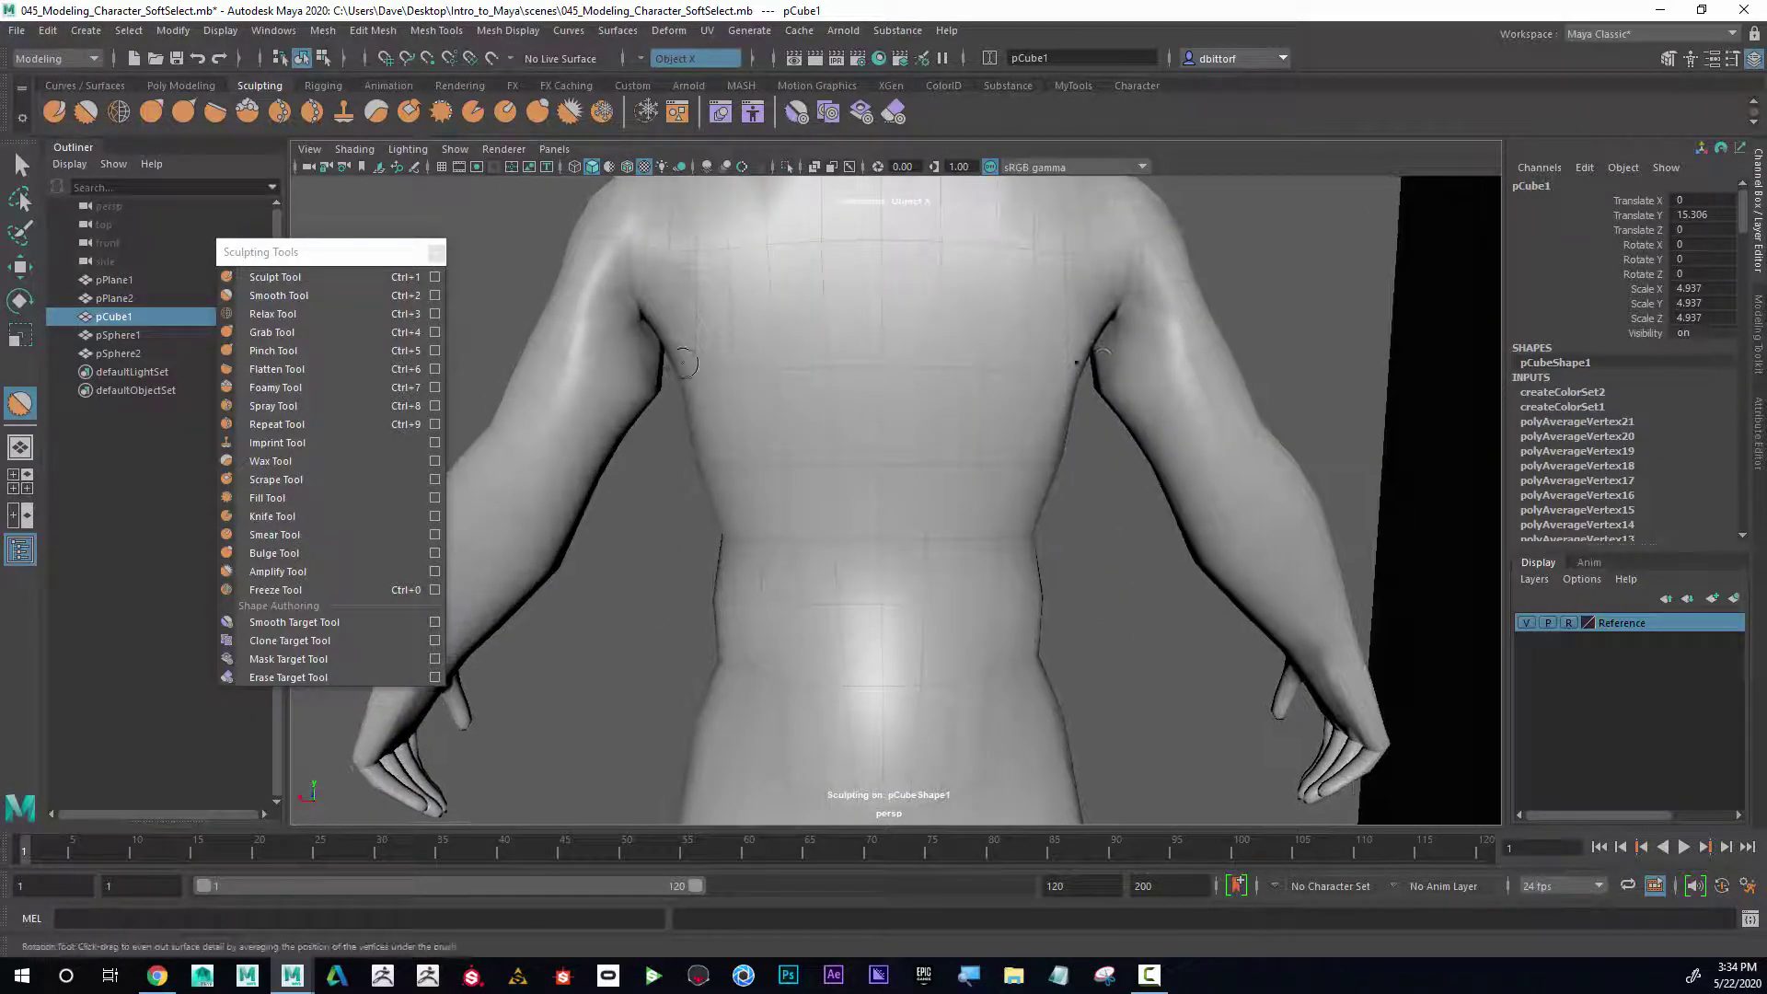
{"action": "left_click", "coordinate": [311, 332]}
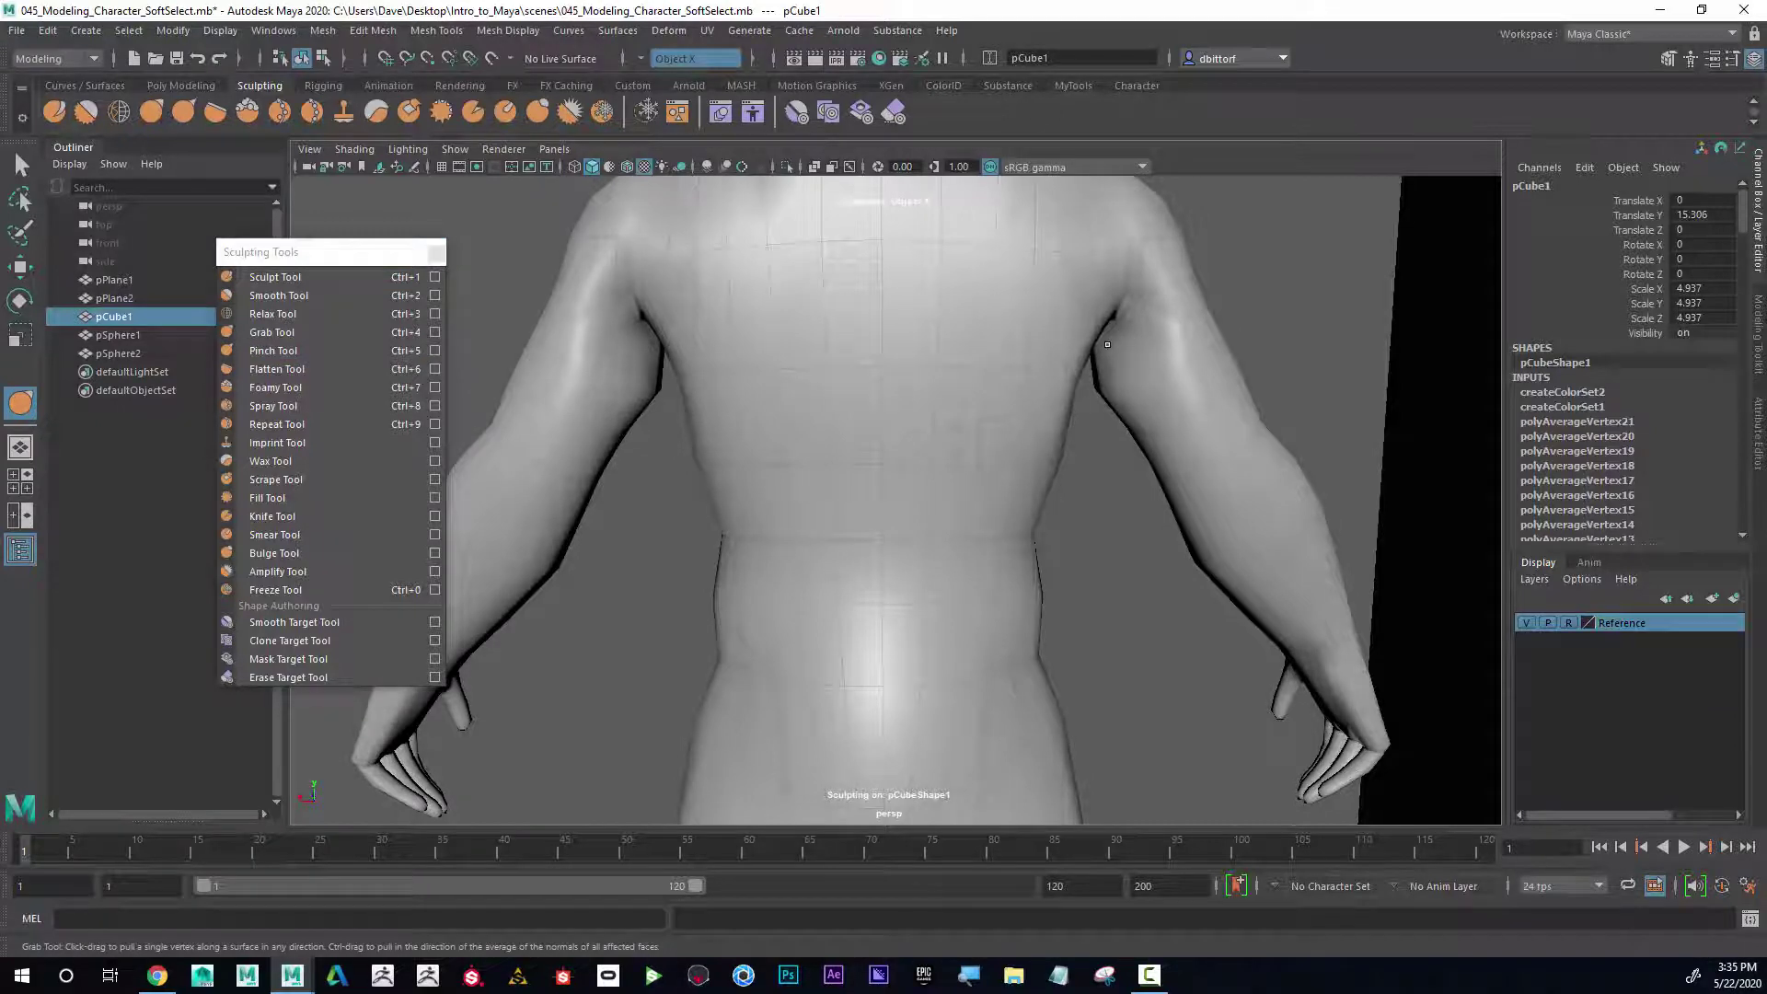
{"action": "right_click_drag", "start_coordinate": [1159, 348], "coordinate": [1106, 352], "text": "alt"}
{"action": "mouse_move", "coordinate": [1106, 352]}
{"action": "left_mouse_down", "text": "alt"}
{"action": "mouse_move", "coordinate": [1040, 343]}
{"action": "mouse_move", "coordinate": [1072, 357]}
{"action": "mouse_move", "coordinate": [1156, 329]}
{"action": "mouse_move", "coordinate": [1223, 335]}
{"action": "mouse_move", "coordinate": [1072, 345]}
{"action": "mouse_move", "coordinate": [1106, 397]}
{"action": "left_mouse_up", "text": "alt"}
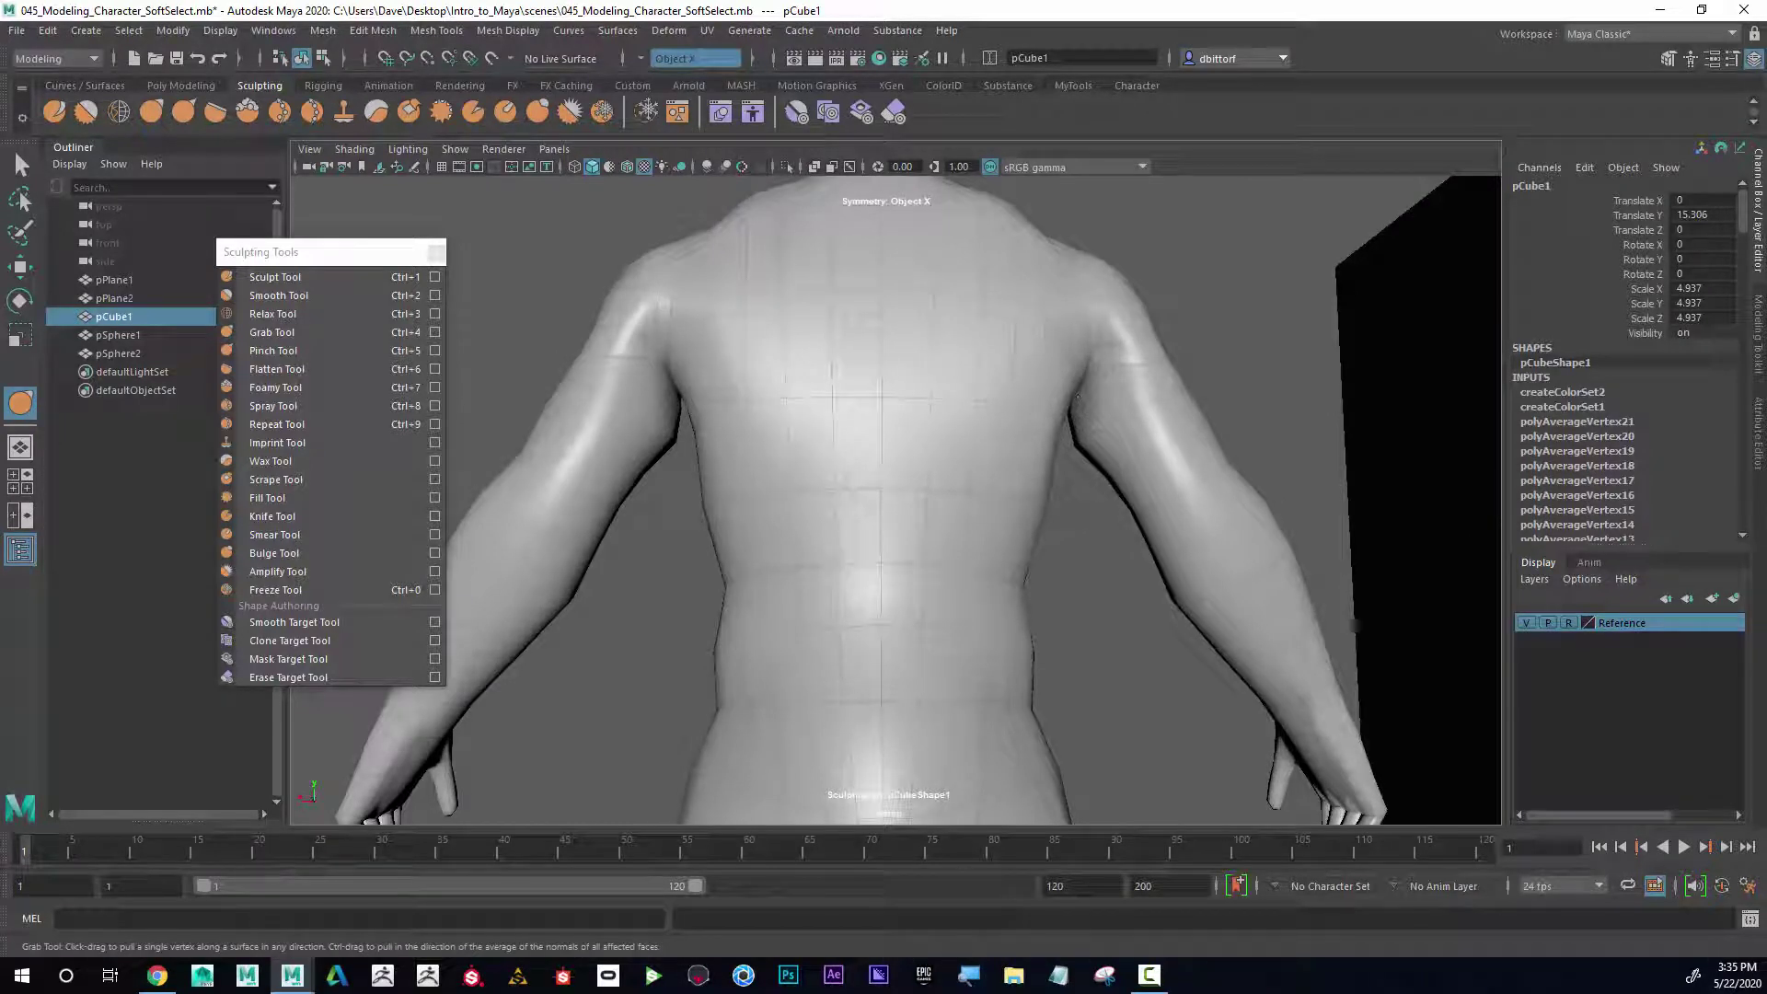
{"action": "mouse_move", "coordinate": [1139, 384]}
{"action": "left_mouse_down", "text": "alt"}
{"action": "mouse_move", "coordinate": [1124, 365]}
{"action": "mouse_move", "coordinate": [1139, 327]}
{"action": "mouse_move", "coordinate": [1080, 355]}
{"action": "left_mouse_up", "text": "alt"}
{"action": "right_click_drag", "start_coordinate": [1080, 356], "coordinate": [1357, 465], "text": "alt"}
{"action": "left_click_drag", "start_coordinate": [1357, 465], "coordinate": [1230, 445], "text": "alt"}
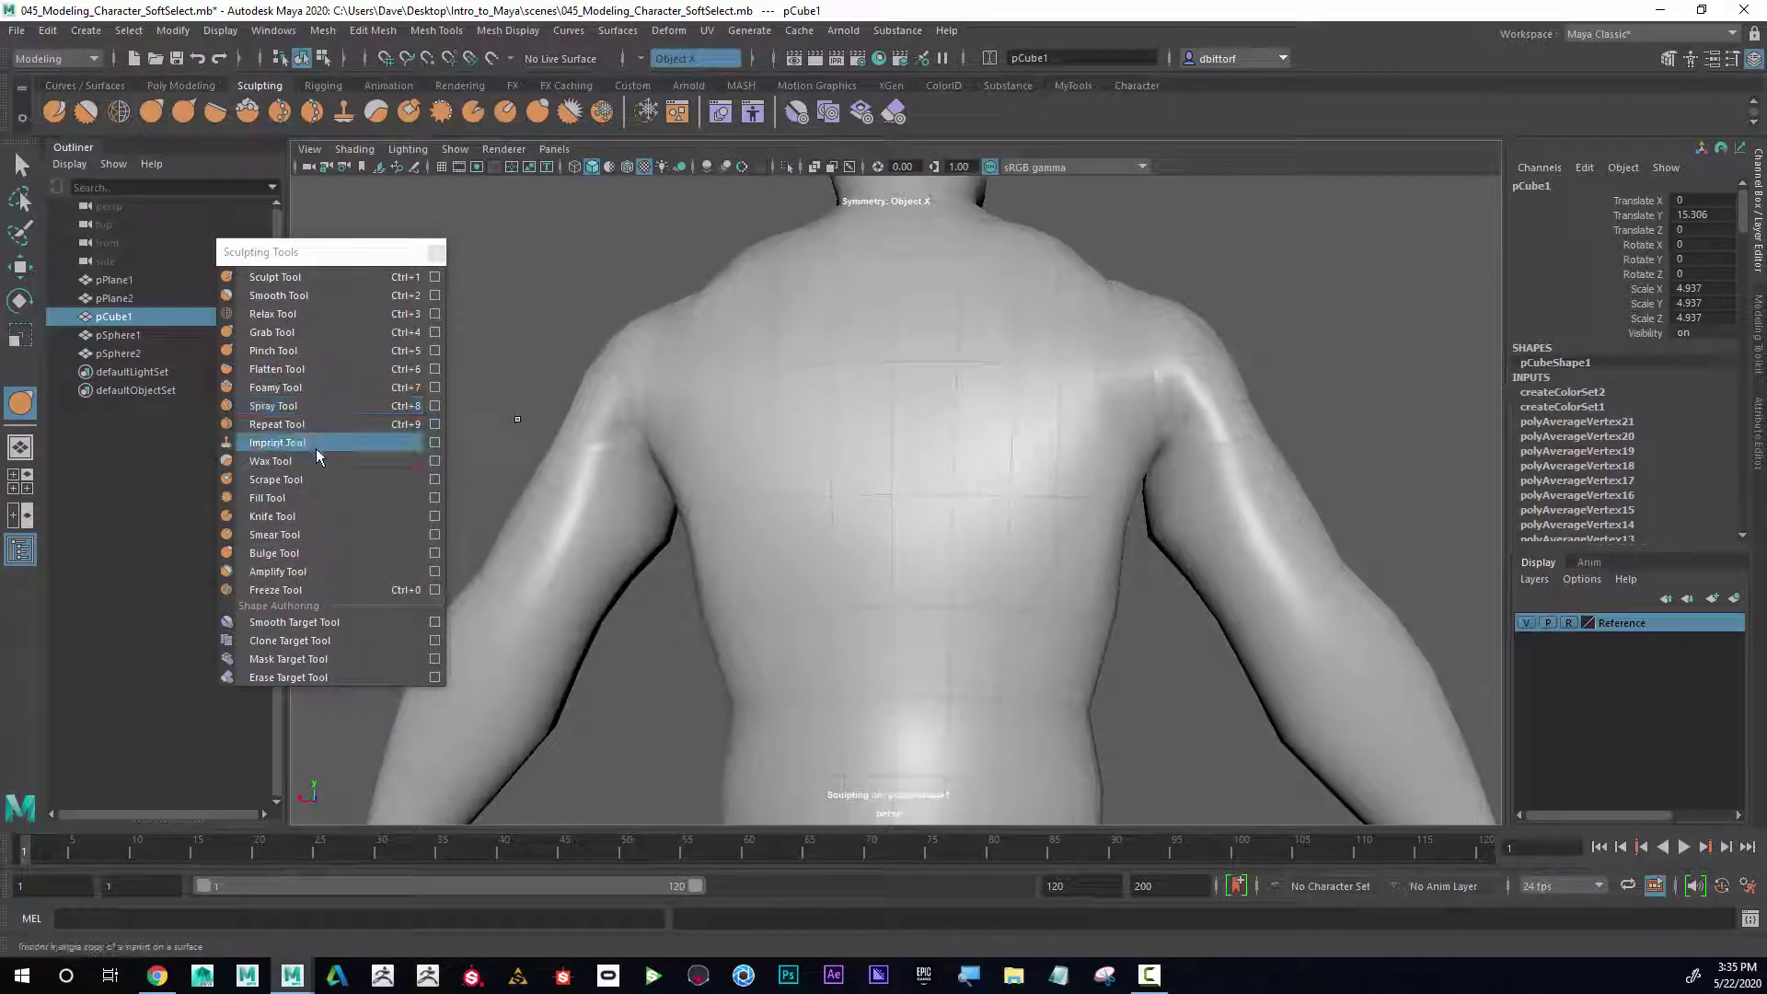
Smooth the back of the shoulders and armpits with the Smooth Tool and undo the last sculpting stroke
{"action": "left_click", "coordinate": [294, 295]}
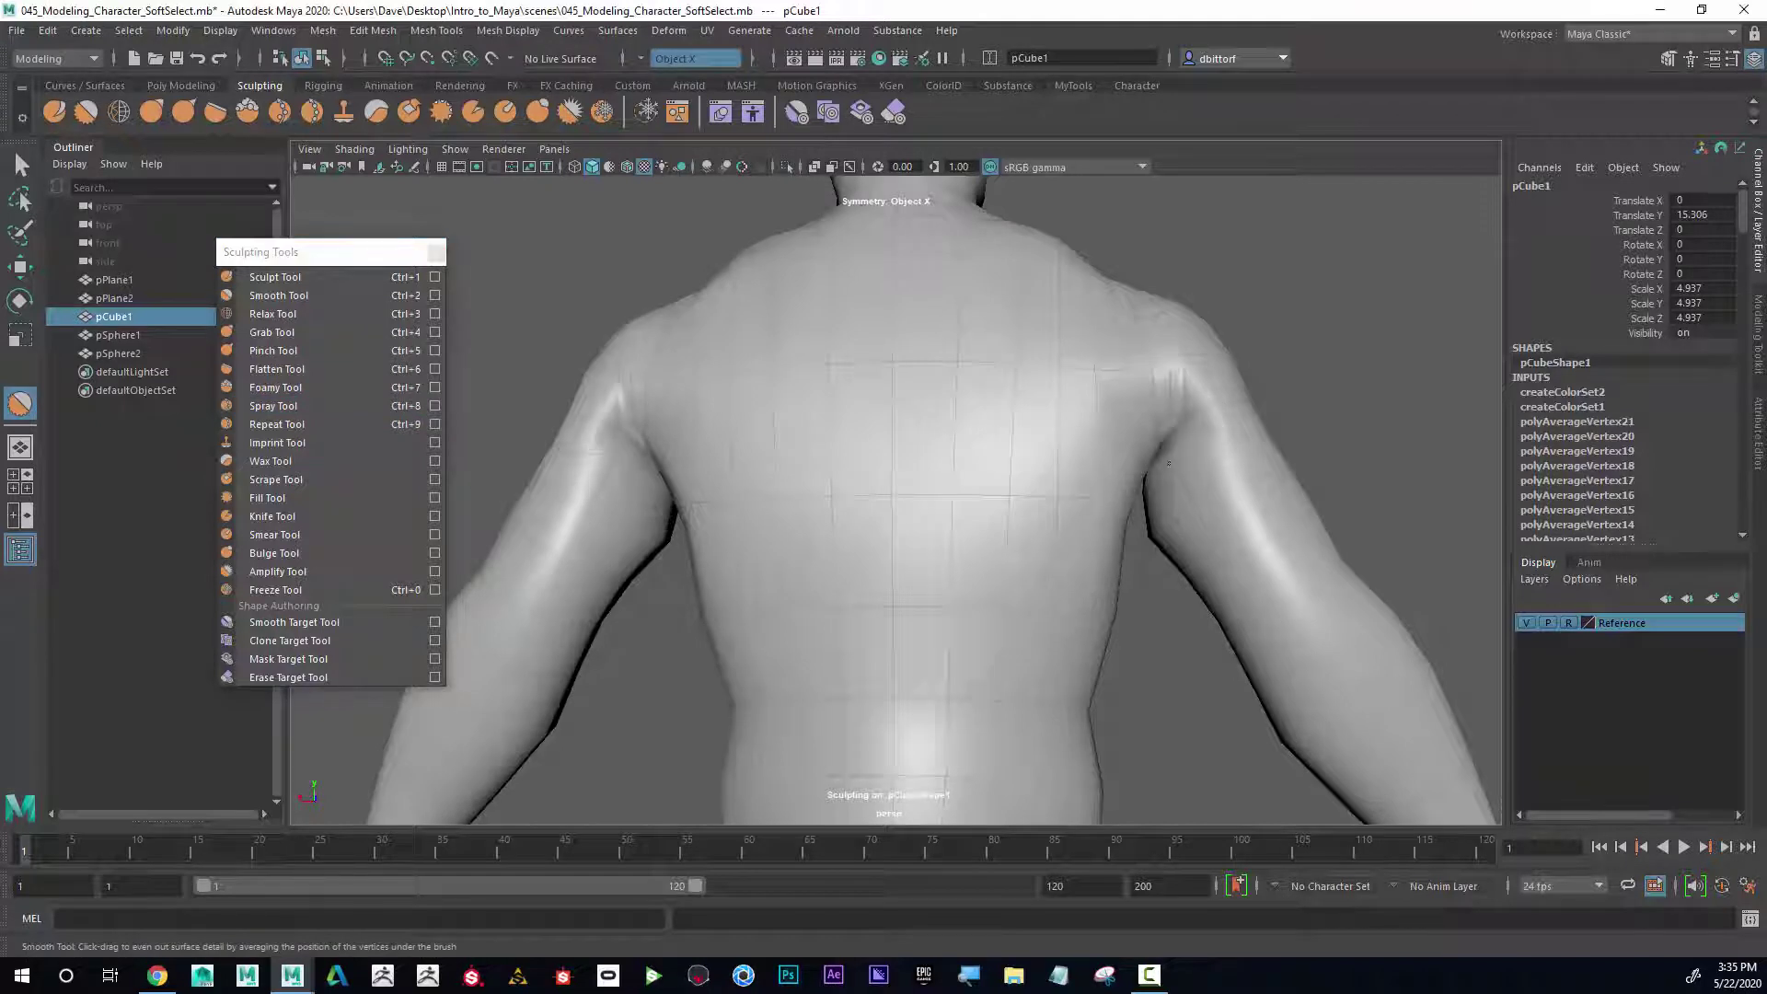
{"action": "mouse_move", "coordinate": [1195, 432]}
{"action": "left_mouse_down"}
{"action": "mouse_move", "coordinate": [1188, 403]}
{"action": "mouse_move", "coordinate": [1201, 418]}
{"action": "mouse_move", "coordinate": [1212, 391]}
{"action": "left_mouse_up"}
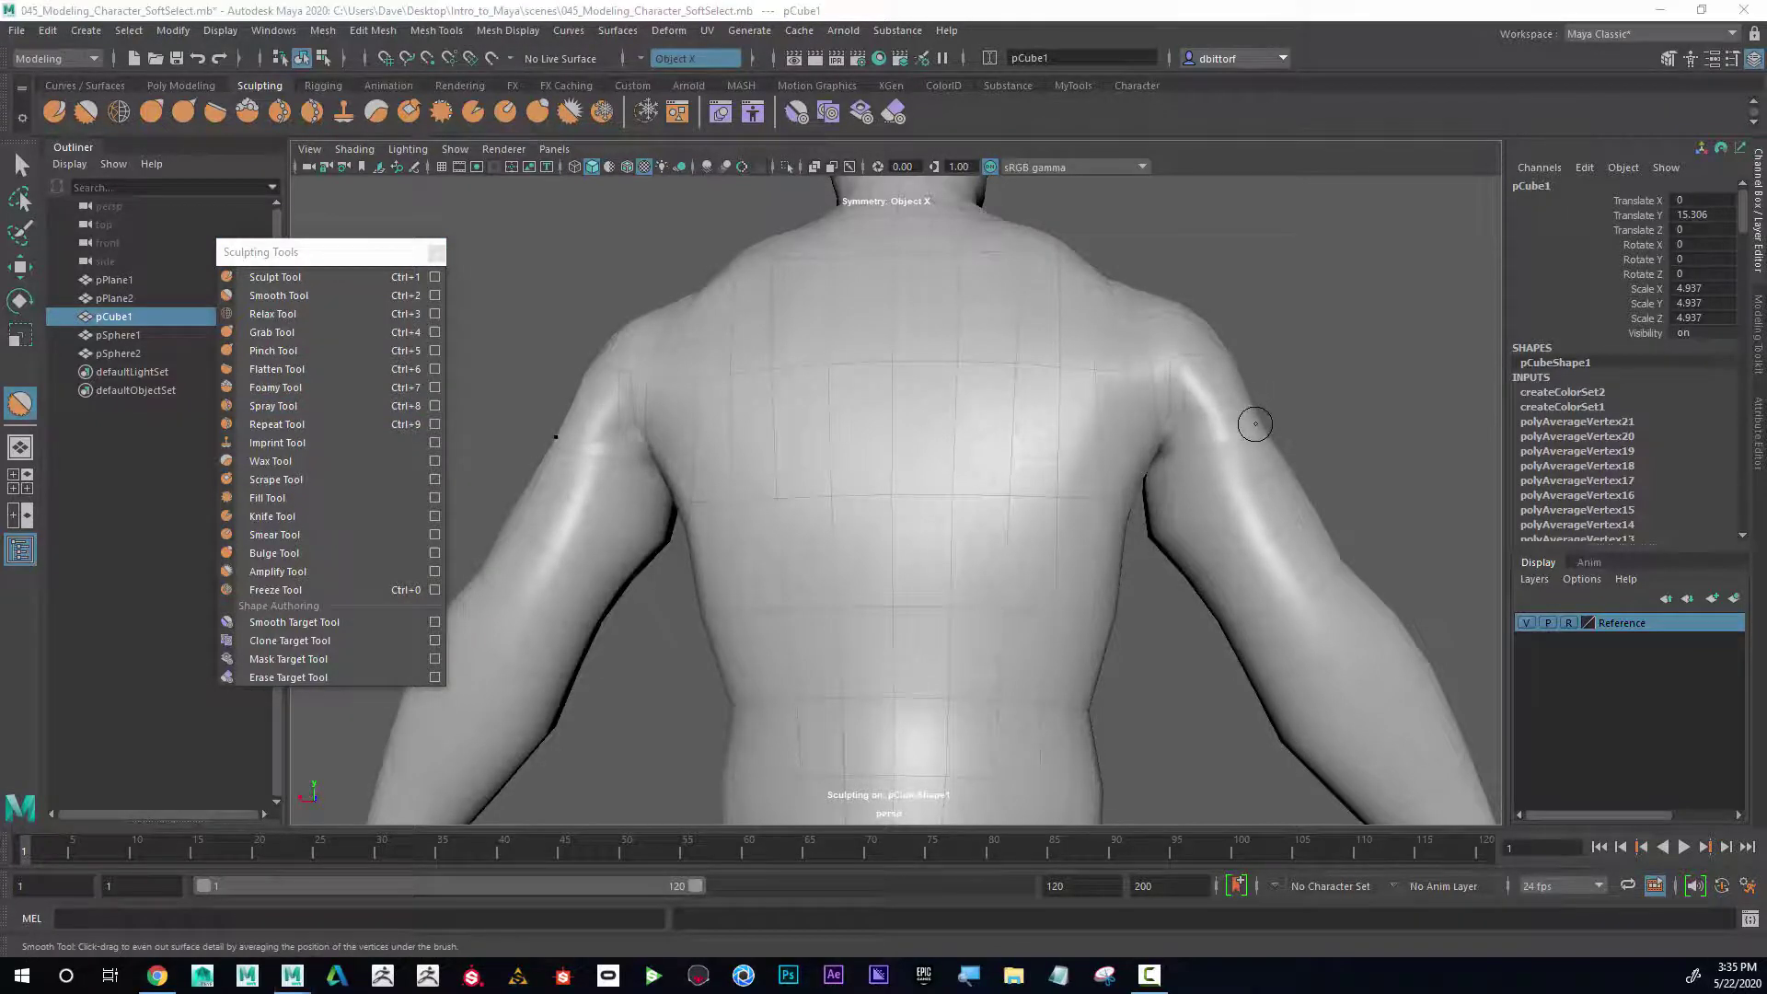
{"action": "right_click_drag", "start_coordinate": [1255, 424], "coordinate": [1057, 448], "text": "alt"}
{"action": "left_click_drag", "start_coordinate": [1057, 448], "coordinate": [1081, 483], "text": "alt"}
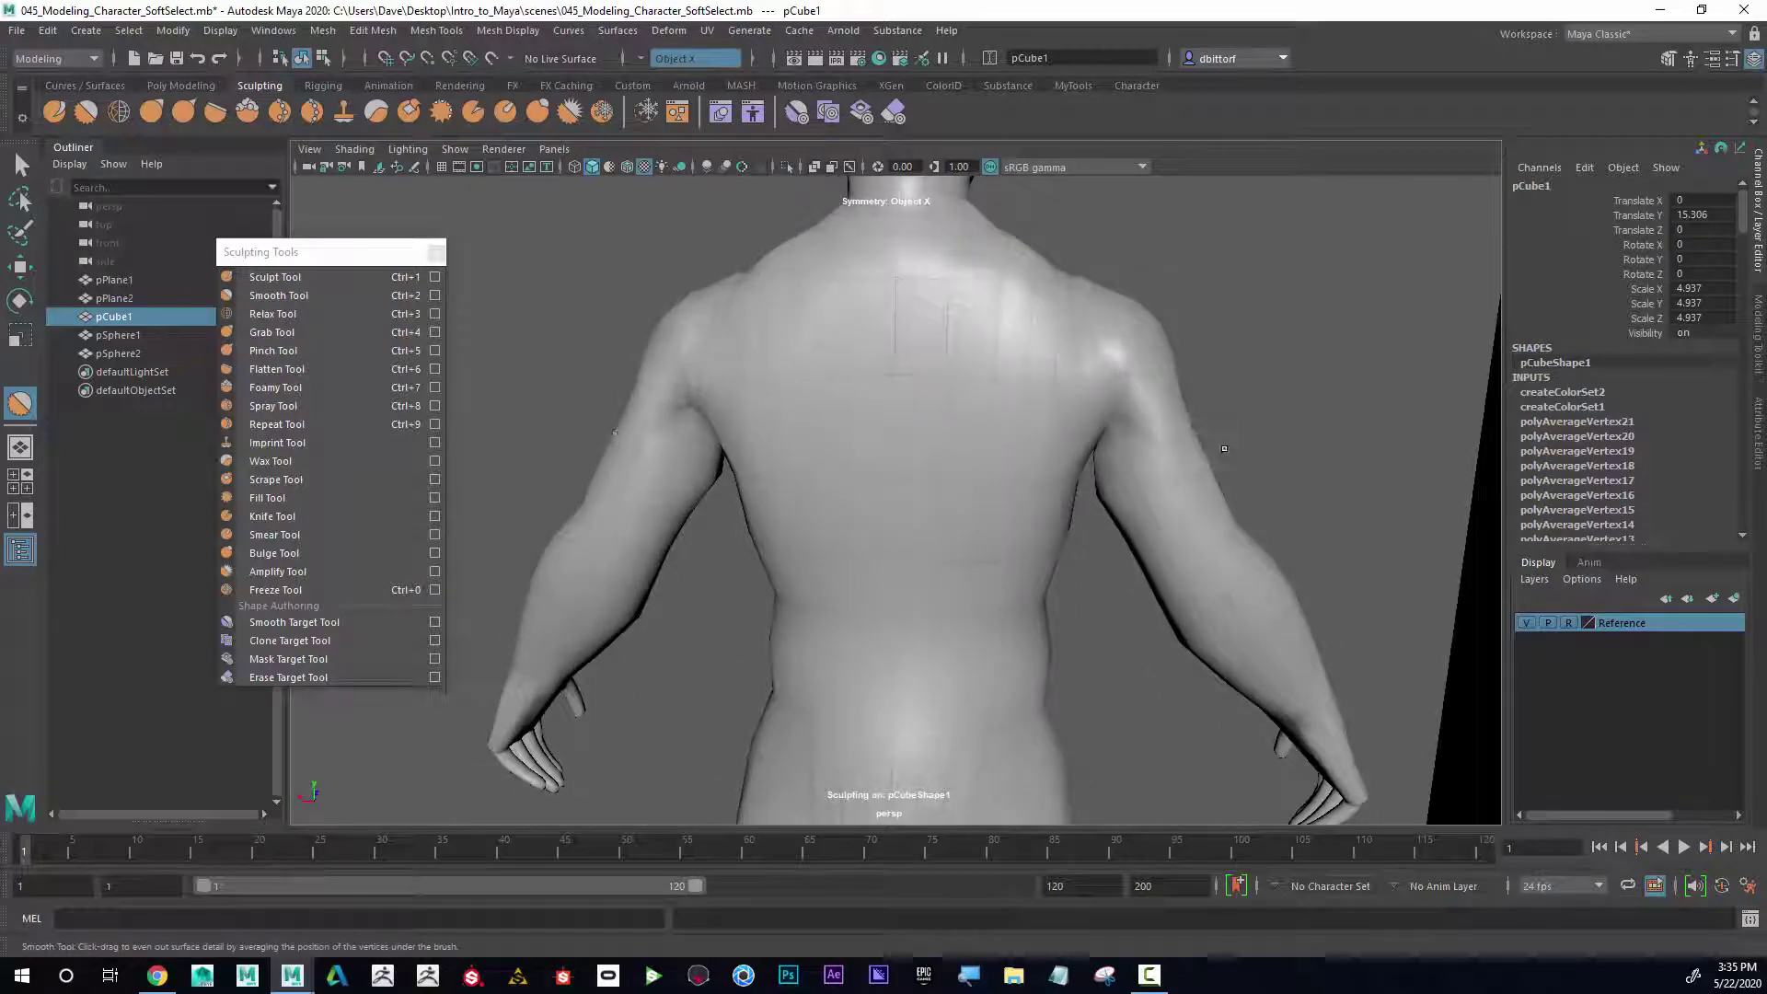
{"action": "key", "text": "ctrl+z"}
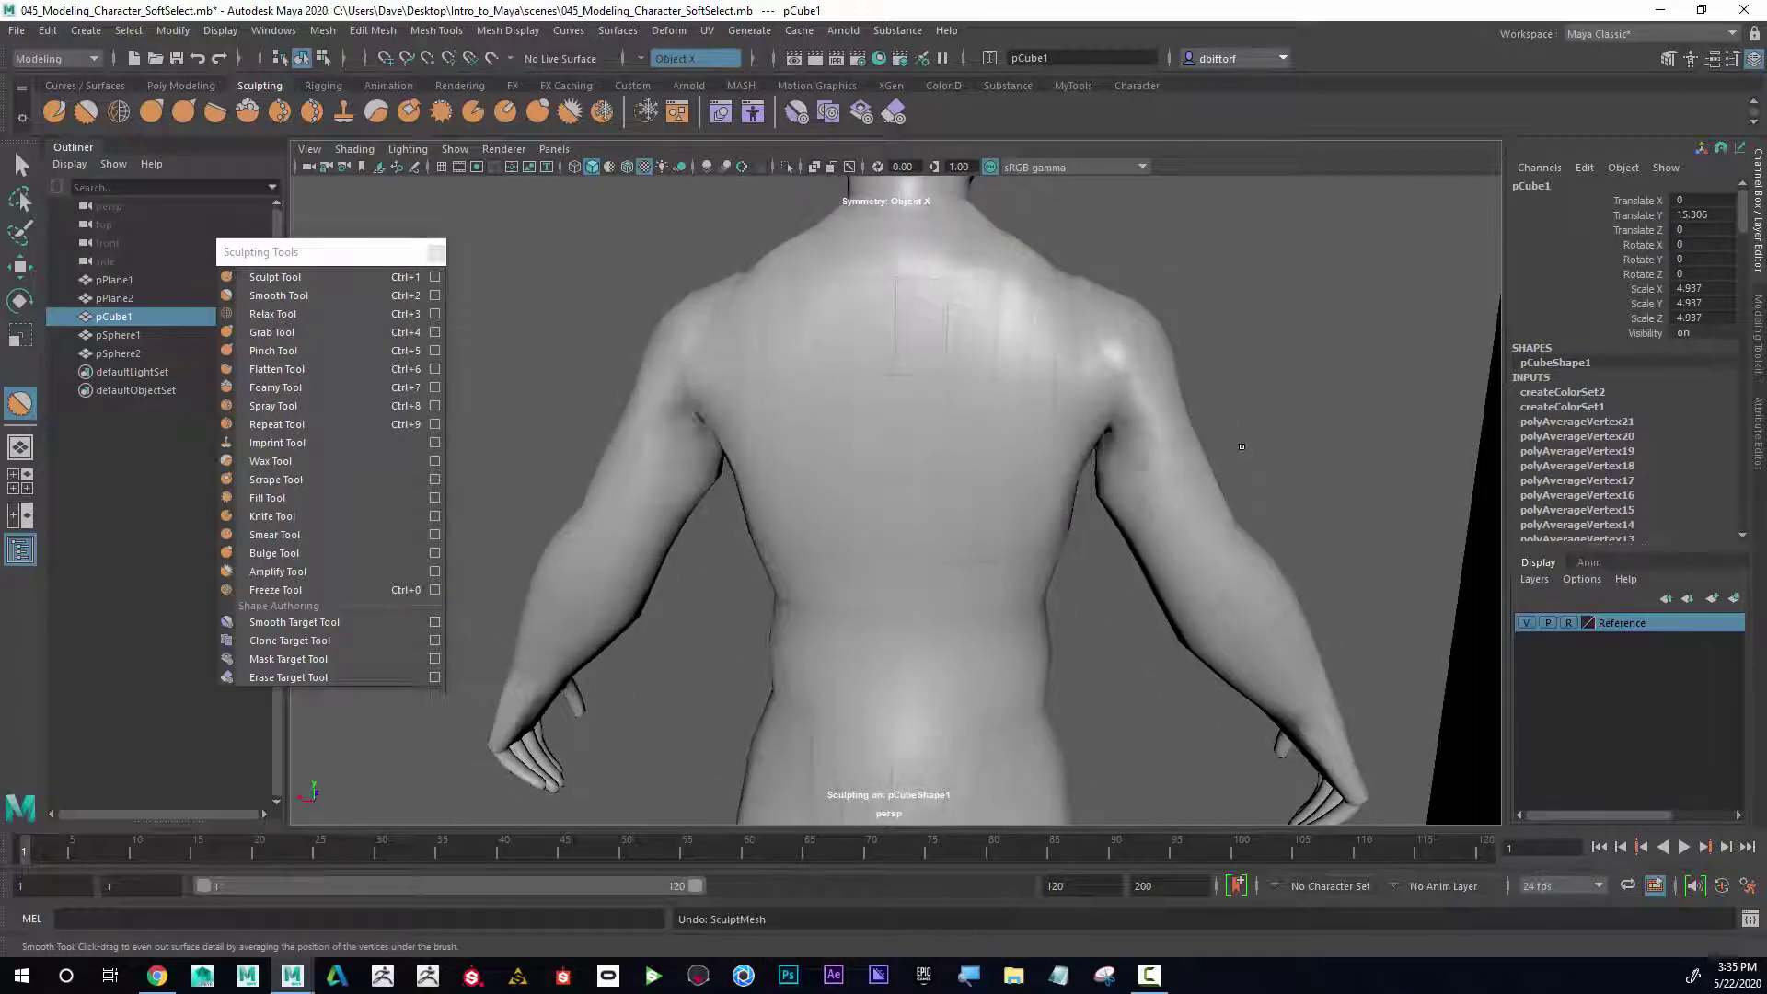
Examine the model's back and shoulders, then the full figure from the front beside the reference images
{"action": "right_click_drag", "start_coordinate": [773, 487], "coordinate": [556, 518], "text": "alt"}
{"action": "left_click_drag", "start_coordinate": [556, 518], "coordinate": [704, 506], "text": "alt"}
{"action": "right_click_drag", "start_coordinate": [703, 506], "coordinate": [856, 500], "text": "alt"}
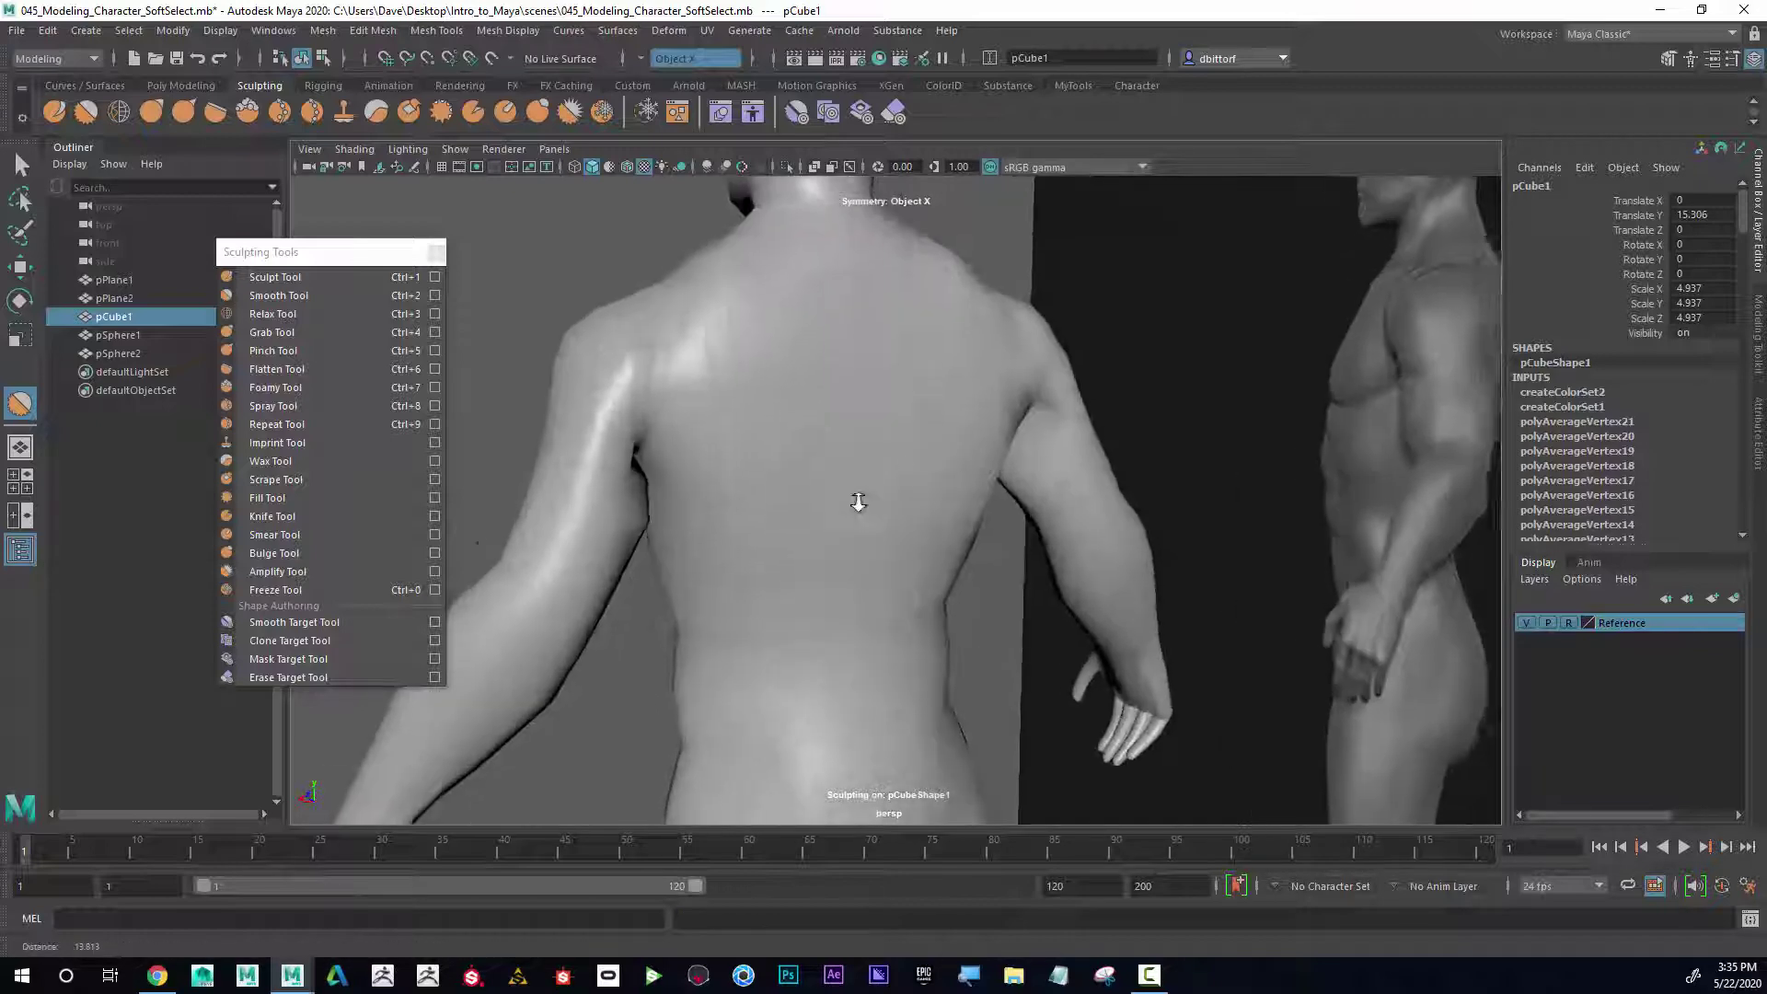
{"action": "middle_click_drag", "start_coordinate": [736, 428], "coordinate": [819, 437], "text": "alt"}
{"action": "right_click_drag", "start_coordinate": [819, 437], "coordinate": [967, 460], "text": "alt"}
{"action": "left_click_drag", "start_coordinate": [688, 447], "coordinate": [607, 453], "text": "alt"}
{"action": "mouse_move", "coordinate": [607, 454]}
{"action": "right_mouse_down", "text": "alt"}
{"action": "mouse_move", "coordinate": [828, 405]}
{"action": "mouse_move", "coordinate": [635, 407]}
{"action": "mouse_move", "coordinate": [809, 460]}
{"action": "right_mouse_up", "text": "alt"}
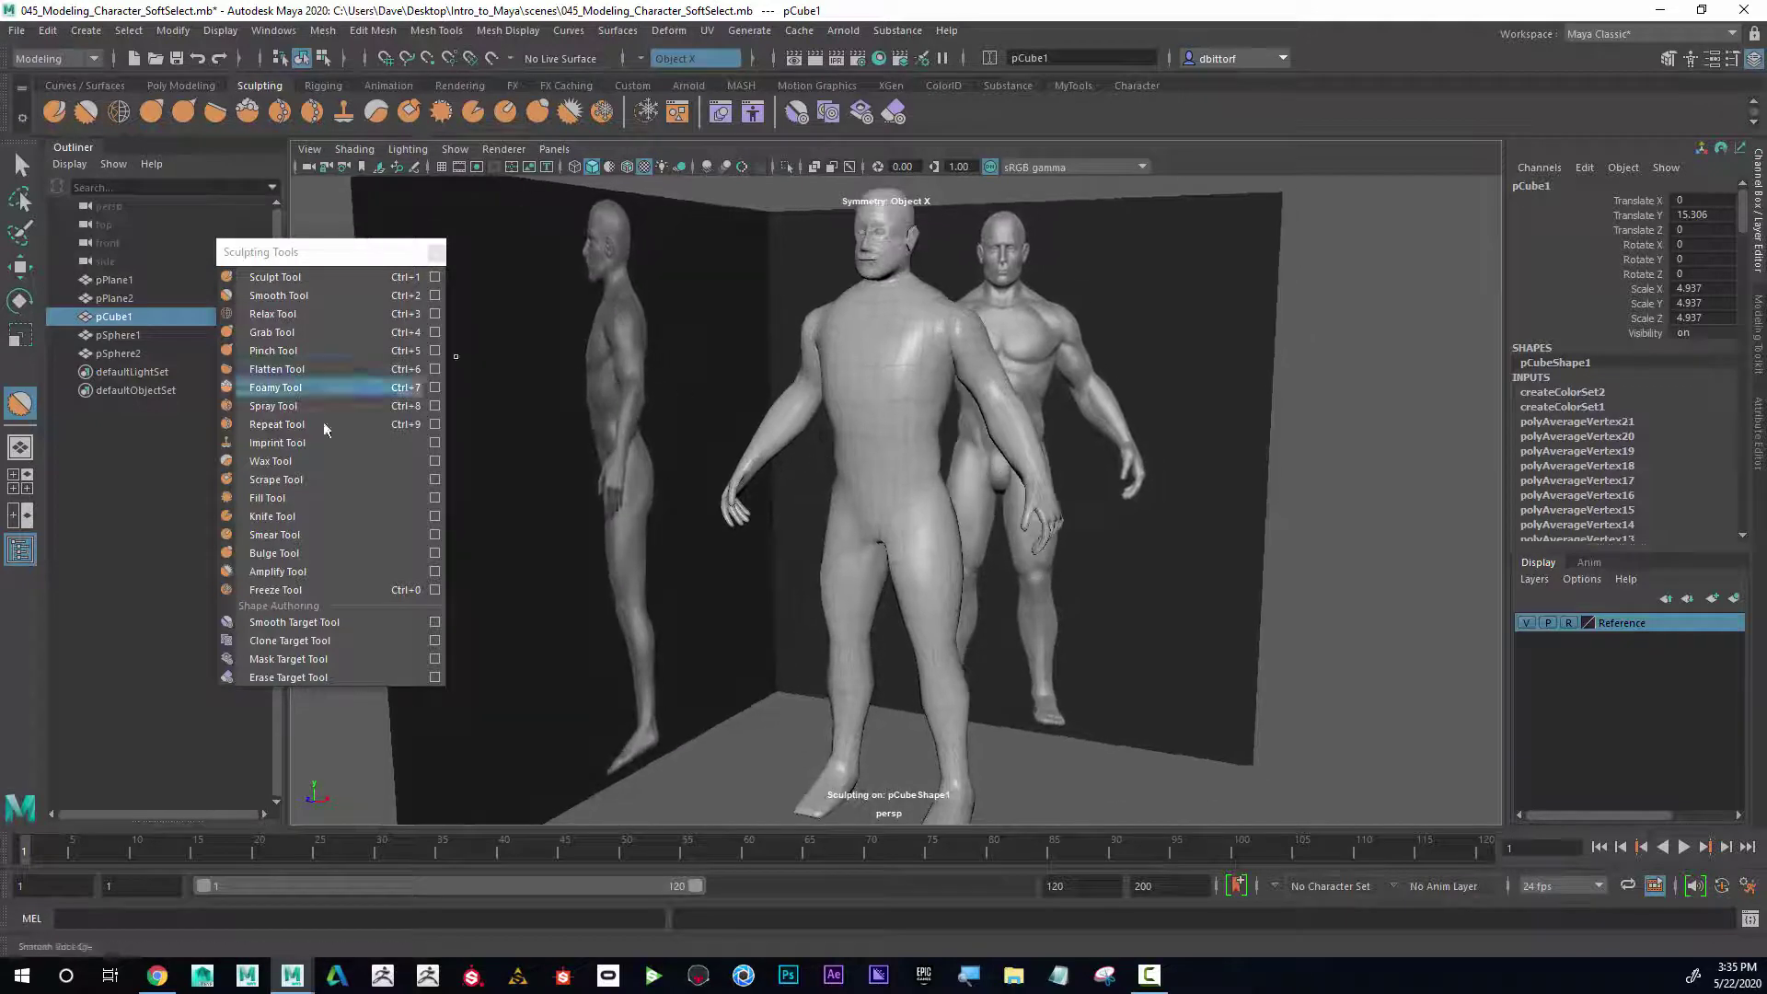